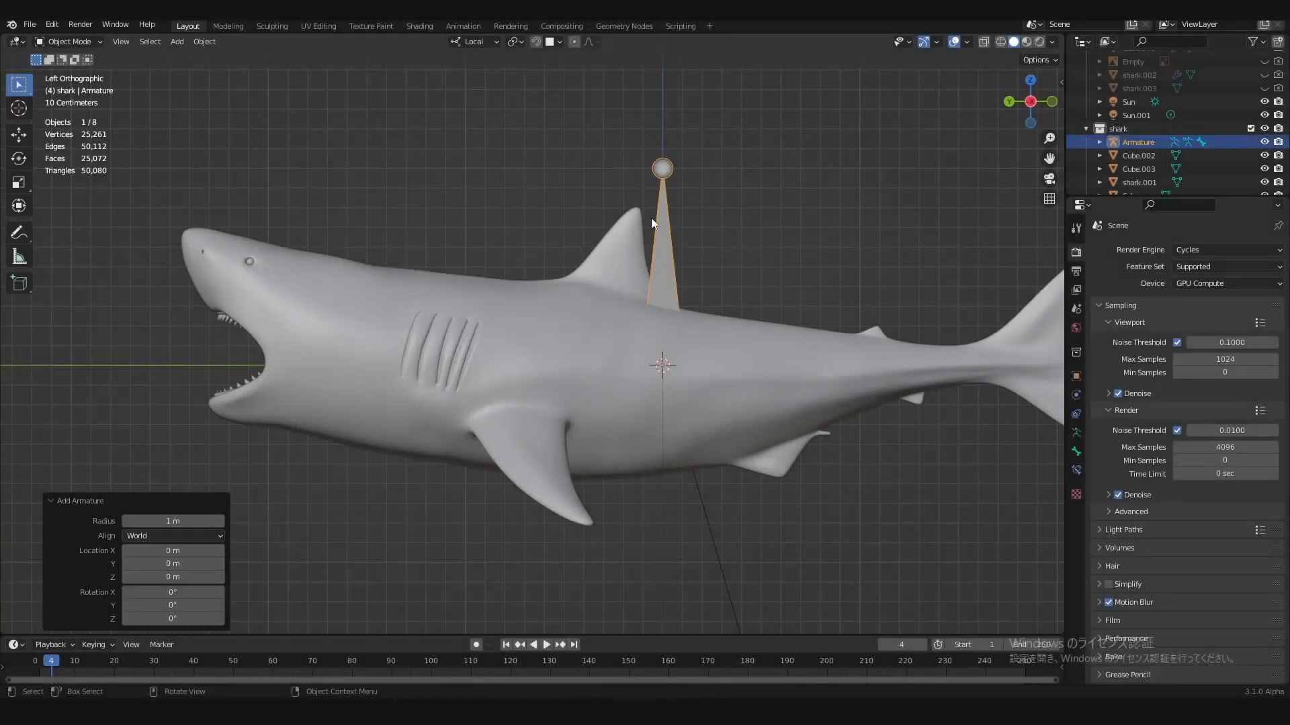
# Step: Rotate the armature's bone -90° about its local X axis and place it inside the shark's mid-body in wireframe display
pyautogui.press('Tab')
pyautogui.press('Tab')
pyautogui.press('Tab')
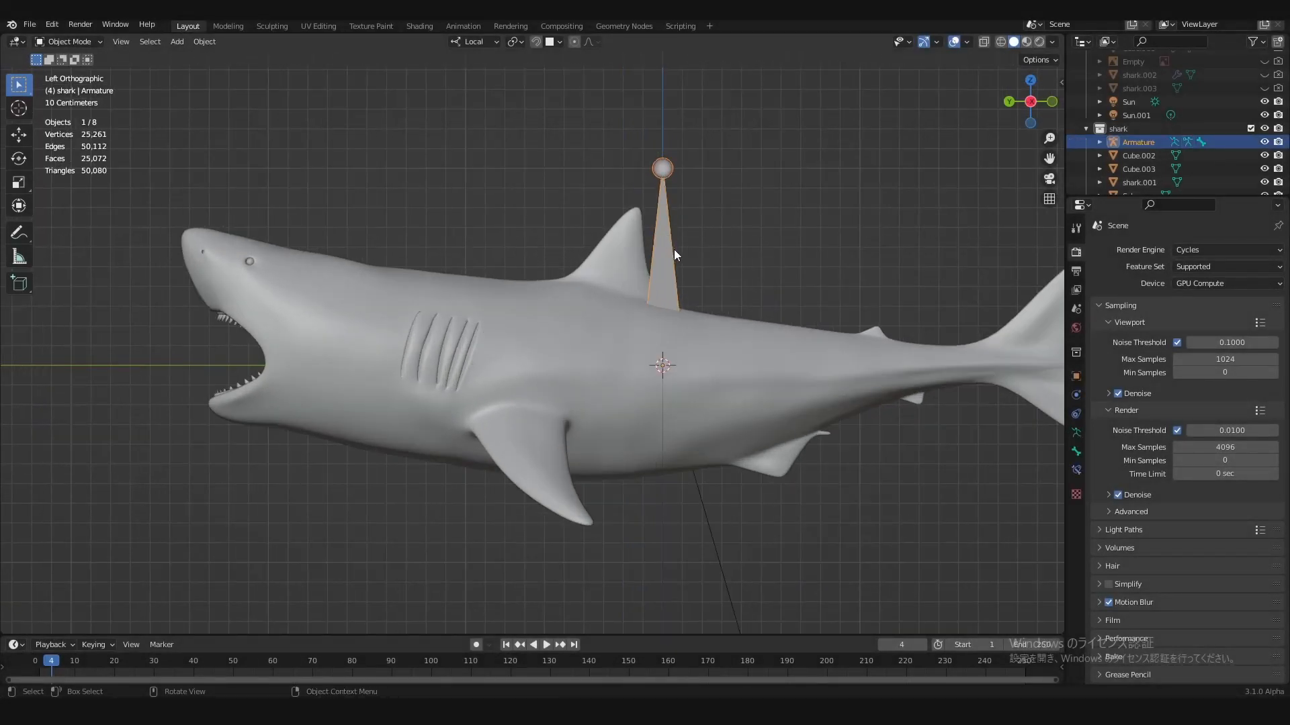
pyautogui.write('rx90')
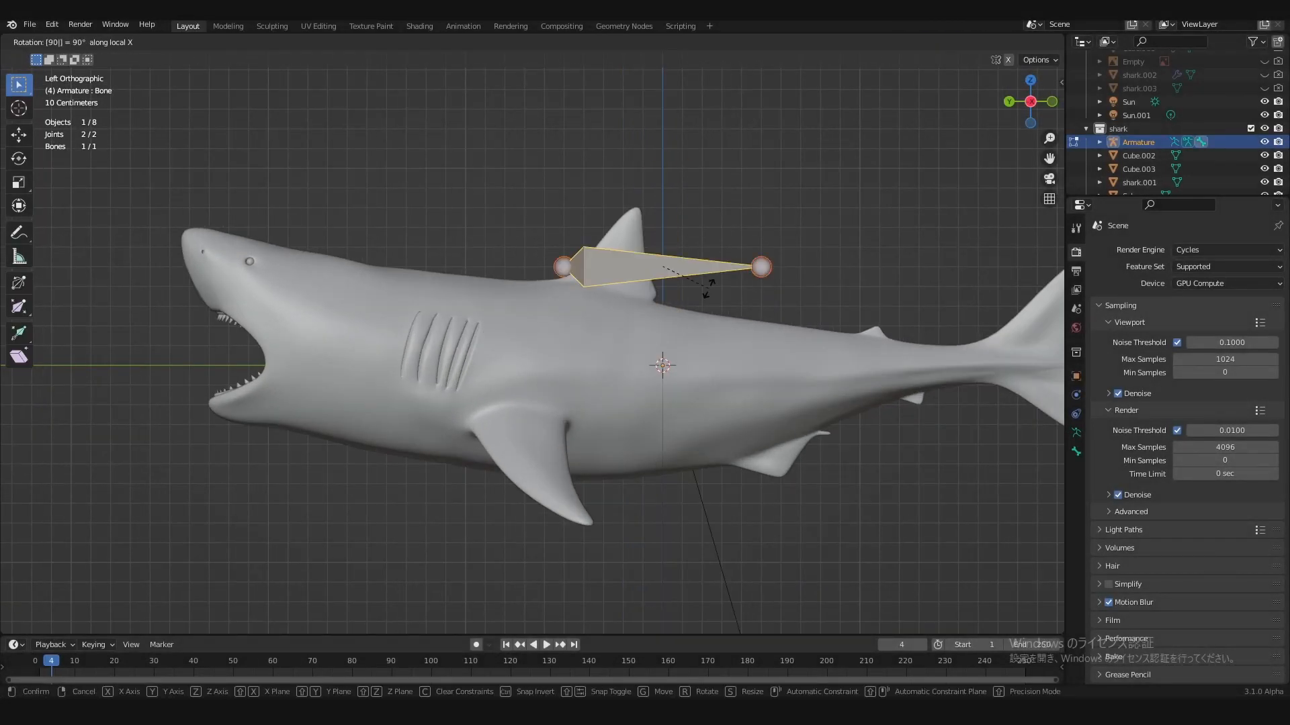
pyautogui.press('BackSpace')
pyautogui.press('BackSpace')
pyautogui.write('-90')
pyautogui.press('Return')
pyautogui.hotkey('shift', 'z')
pyautogui.press('g')
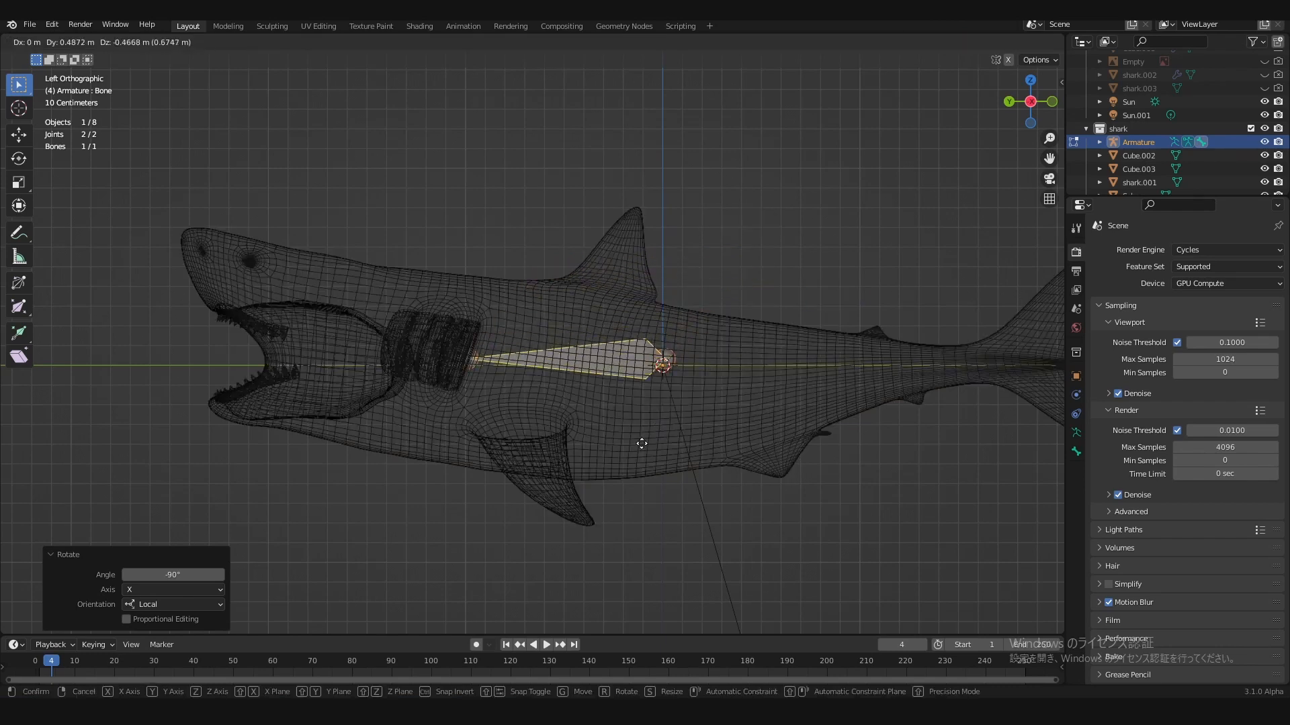
pyautogui.click(637, 449)
# Step: Move the bone's tip along local Y to just behind the gills and extrude a neck bone forward into the mouth cavity
pyautogui.click(484, 370)
pyautogui.press('g')
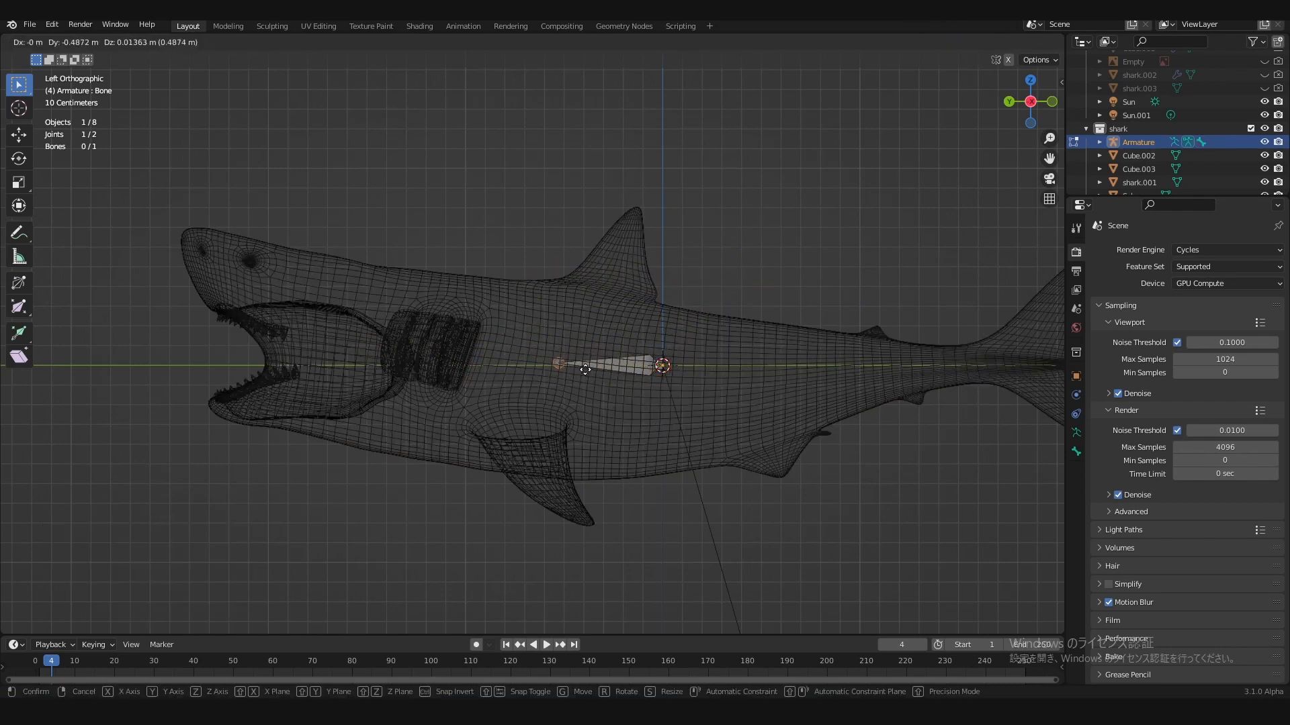
pyautogui.press('y')
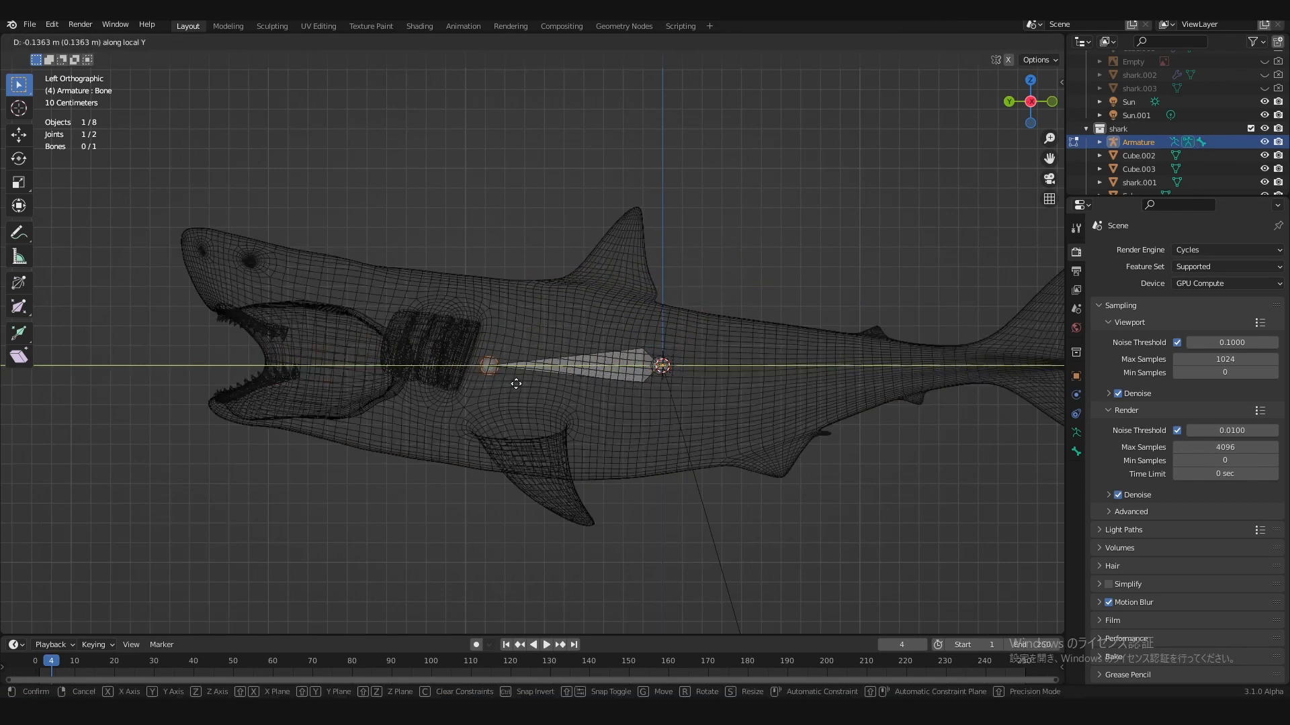
pyautogui.click(512, 383)
pyautogui.press('e')
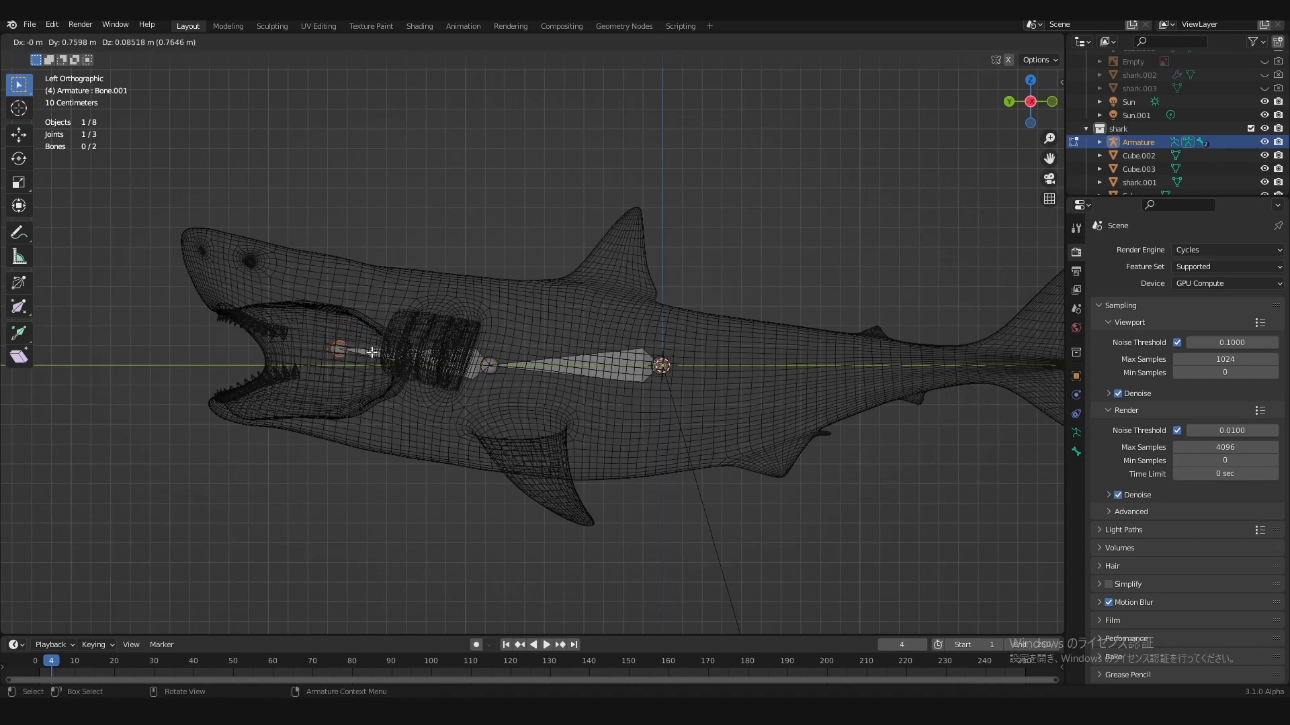
pyautogui.click(372, 352)
# Step: Duplicate the neck bone into the upper jaw and fit it from the back of the jaw to the snout
pyautogui.hotkey('shift', 'd')
pyautogui.click(339, 256)
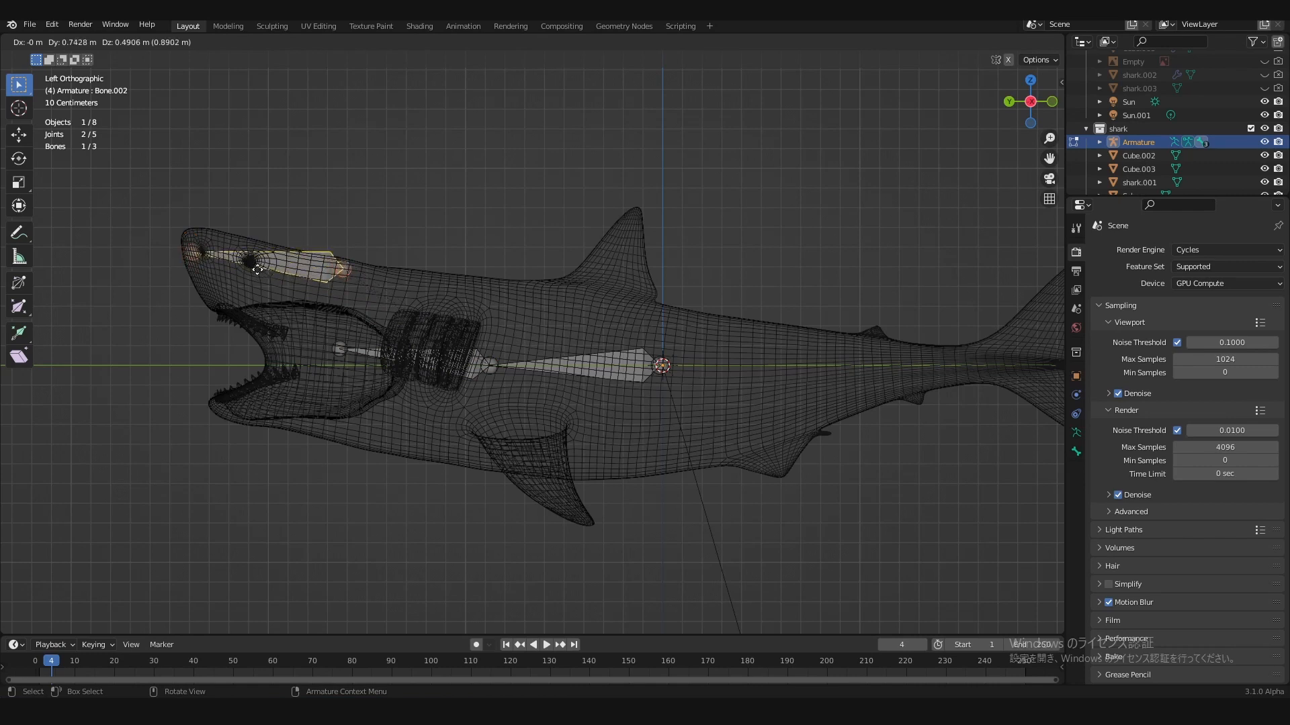
pyautogui.press('g')
pyautogui.click(341, 307)
pyautogui.click(191, 245)
pyautogui.press('g')
pyautogui.click(191, 250)
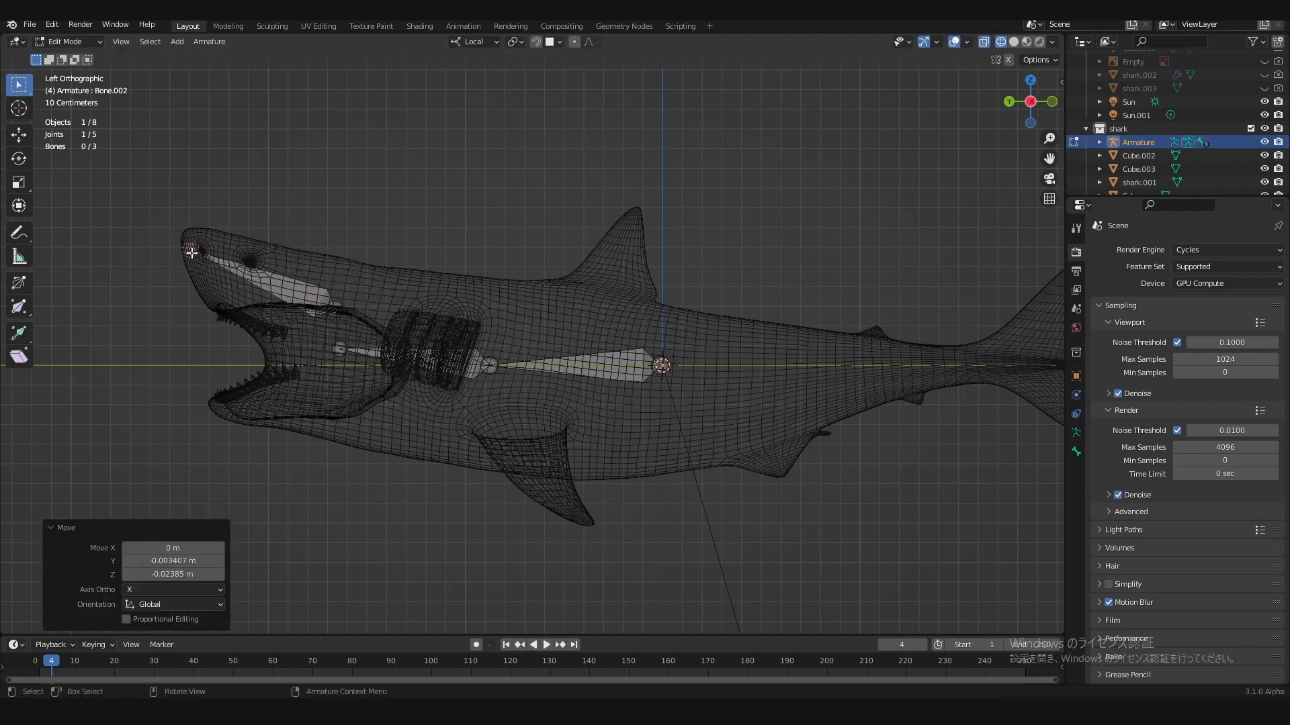
# Step: Duplicate the upper-jaw bone down to the lower jaw and rotate the copy about -35.8°
pyautogui.click(313, 300)
pyautogui.hotkey('shift', 'd')
pyautogui.click(309, 409)
pyautogui.press('r')
pyautogui.click(407, 314)
pyautogui.press('g')
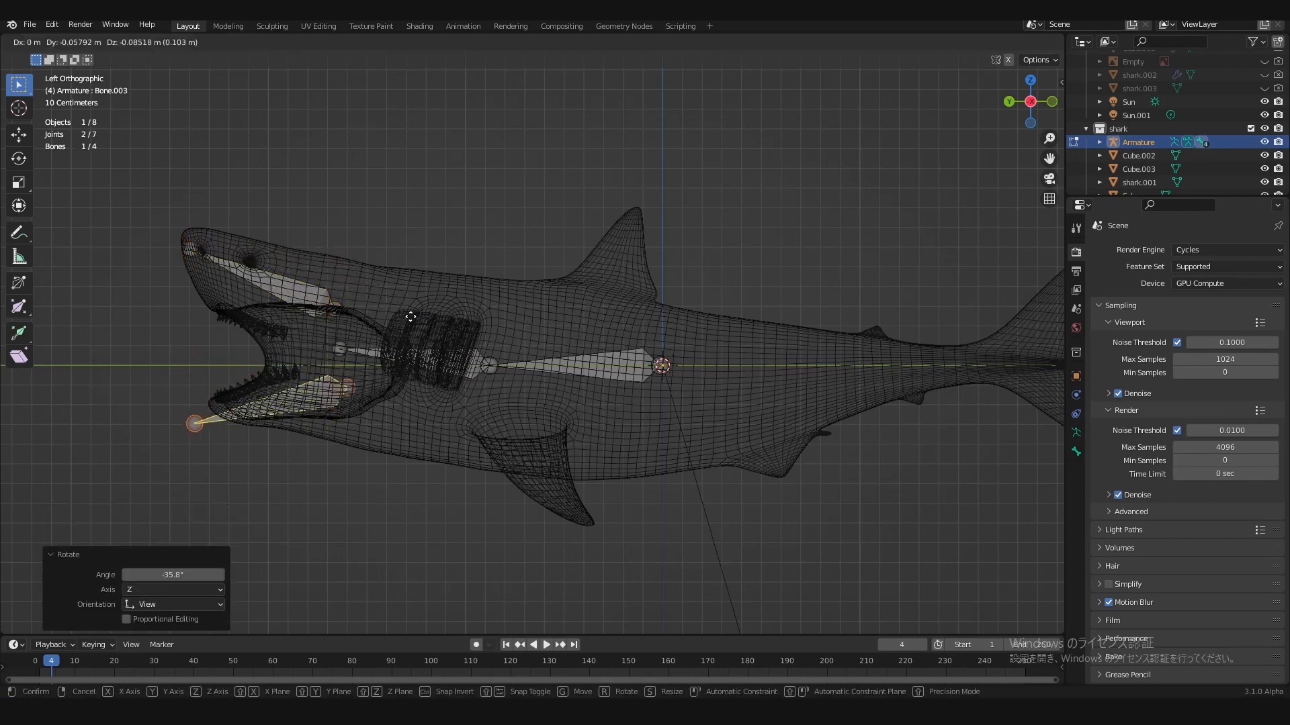
pyautogui.click(403, 329)
# Step: Fine-tune the lower-jaw bone's angle and position, and move its tip to the front end of the lower jaw
pyautogui.press('r')
pyautogui.click(415, 339)
pyautogui.press('g')
pyautogui.click(179, 419)
pyautogui.press('g')
pyautogui.click(222, 390)
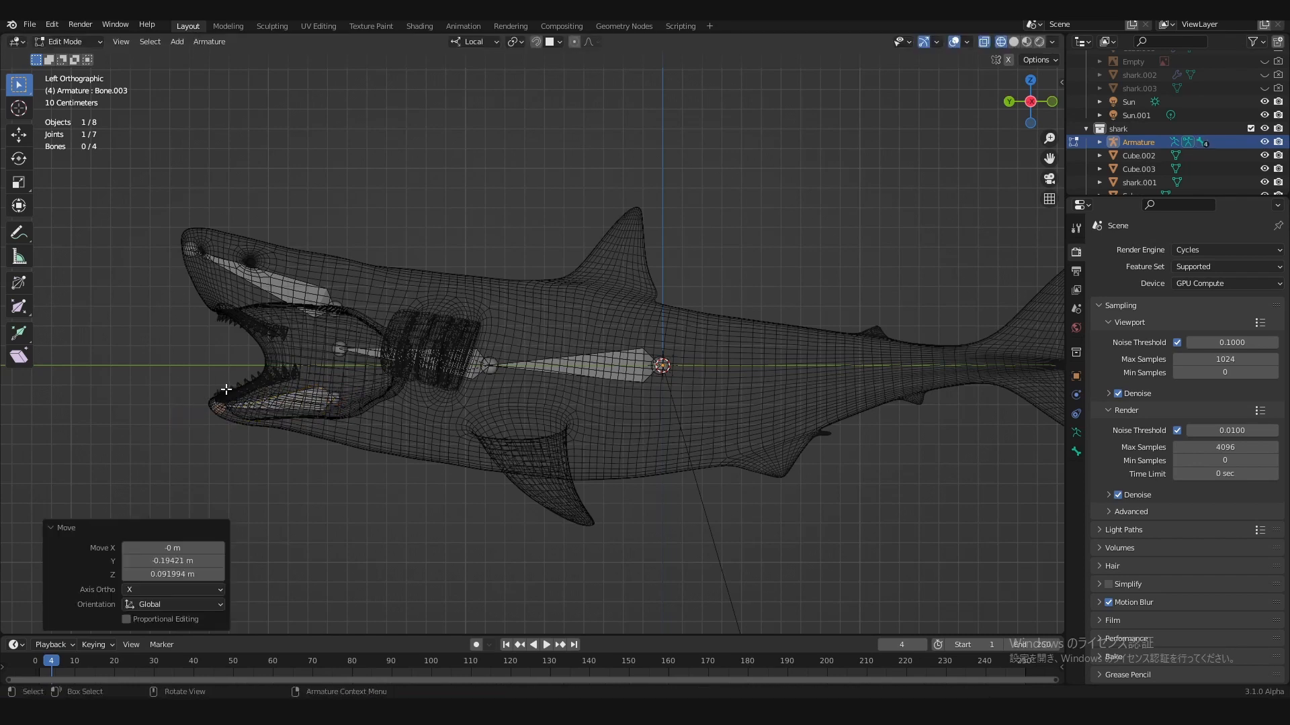
# Step: Extrude a bone about 0.87 m forward from the neck bone's tip, out through the open mouth
pyautogui.click(344, 349)
pyautogui.press('e')
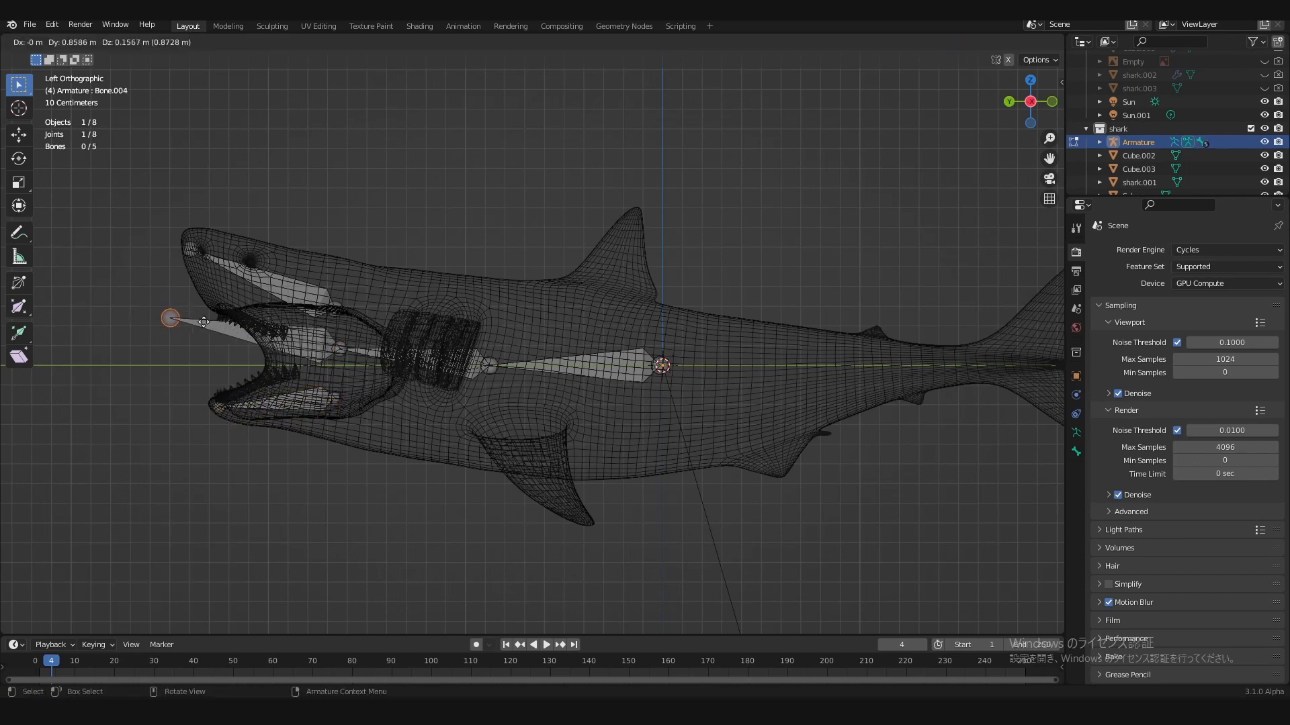
pyautogui.click(202, 332)
# Step: Move the rear joint of the mid-body bone slightly below the origin to centre it in the shark's body
pyautogui.click(571, 366)
pyautogui.click(662, 366)
pyautogui.press('g')
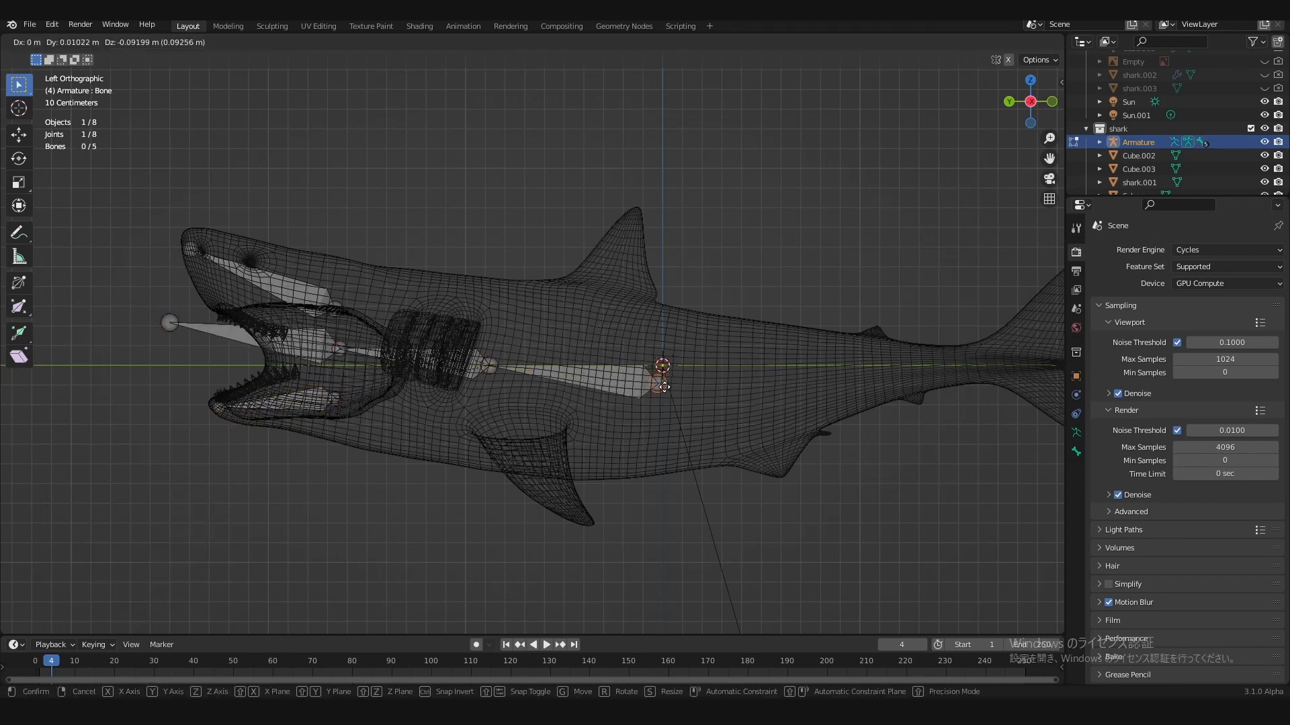
pyautogui.click(660, 385)
pyautogui.keyDown('shift'); pyautogui.moveTo(660, 384); pyautogui.dragTo(437, 368, button='middle'); pyautogui.keyUp('shift')
pyautogui.press('g')
pyautogui.click(435, 363)
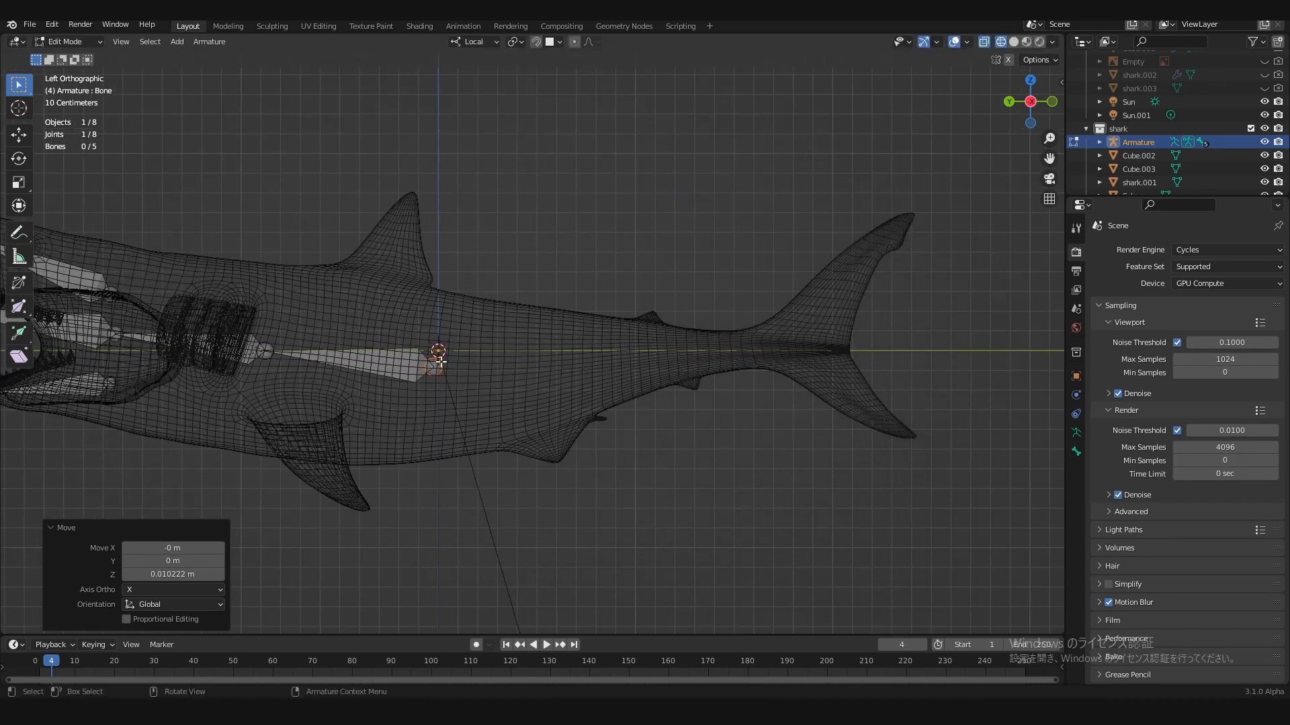
# Step: Extrude a chain of four bones from the mid-body bone's rear joint along the body to the tail fin's fork
pyautogui.click(585, 358)
pyautogui.press('e')
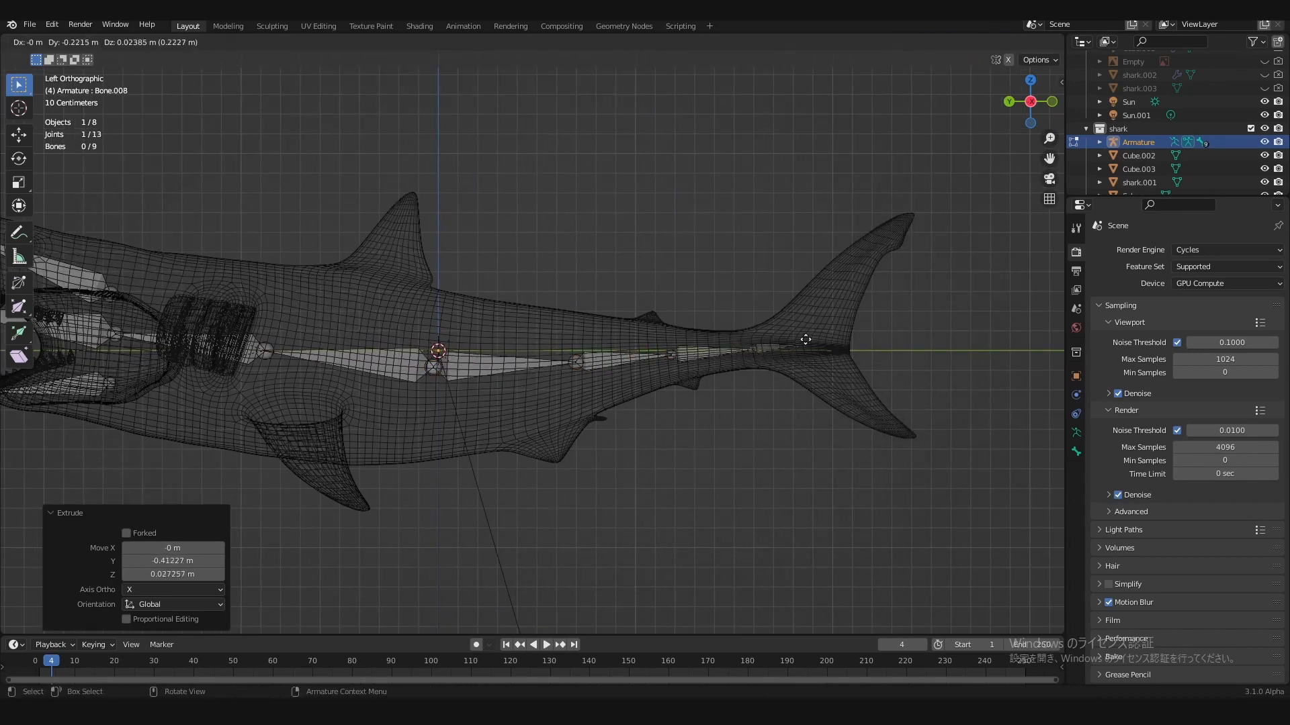
pyautogui.click(845, 346)
# Step: Duplicate the last tail bone twice, placing one copy in the upper tail lobe and one in the lower lobe
pyautogui.click(789, 345)
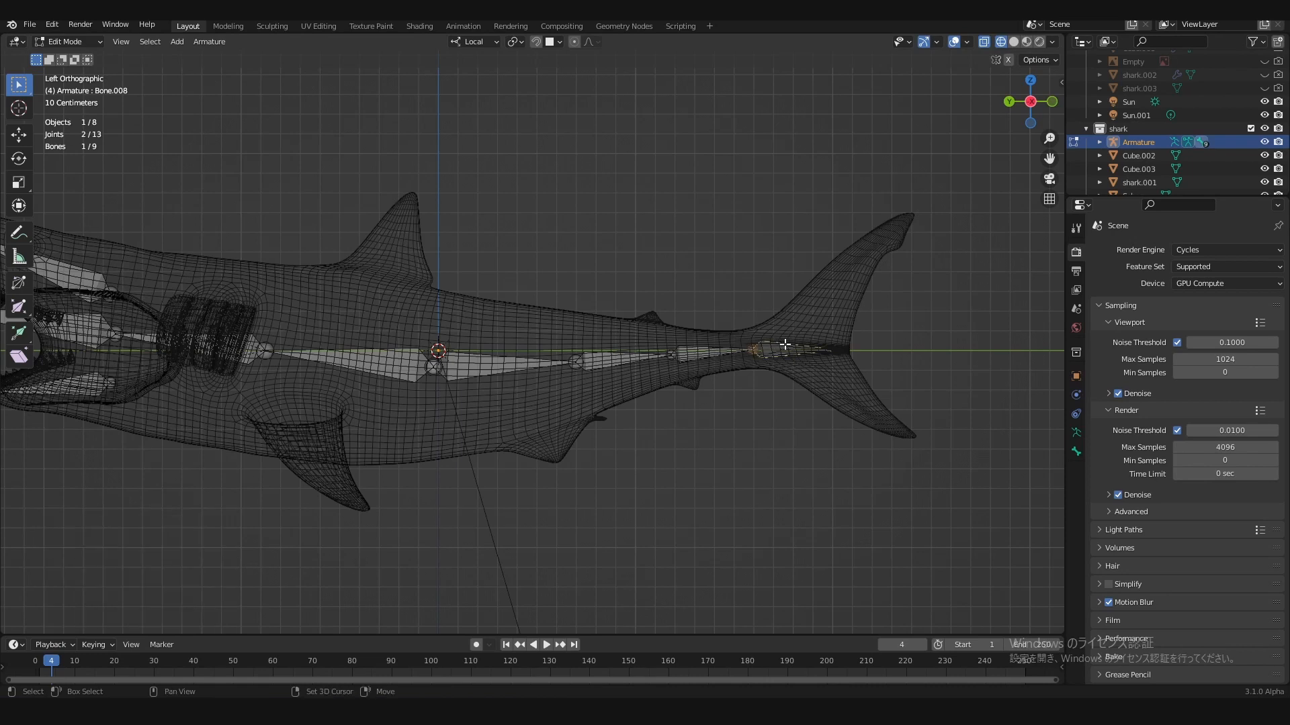
pyautogui.hotkey('shift', 'd')
pyautogui.click(827, 280)
pyautogui.hotkey('shift', 'd')
pyautogui.click(852, 430)
# Step: Rotate the upper and lower tail-lobe bones to follow their lobes, turning the lower one about 15.1°
pyautogui.click(844, 286)
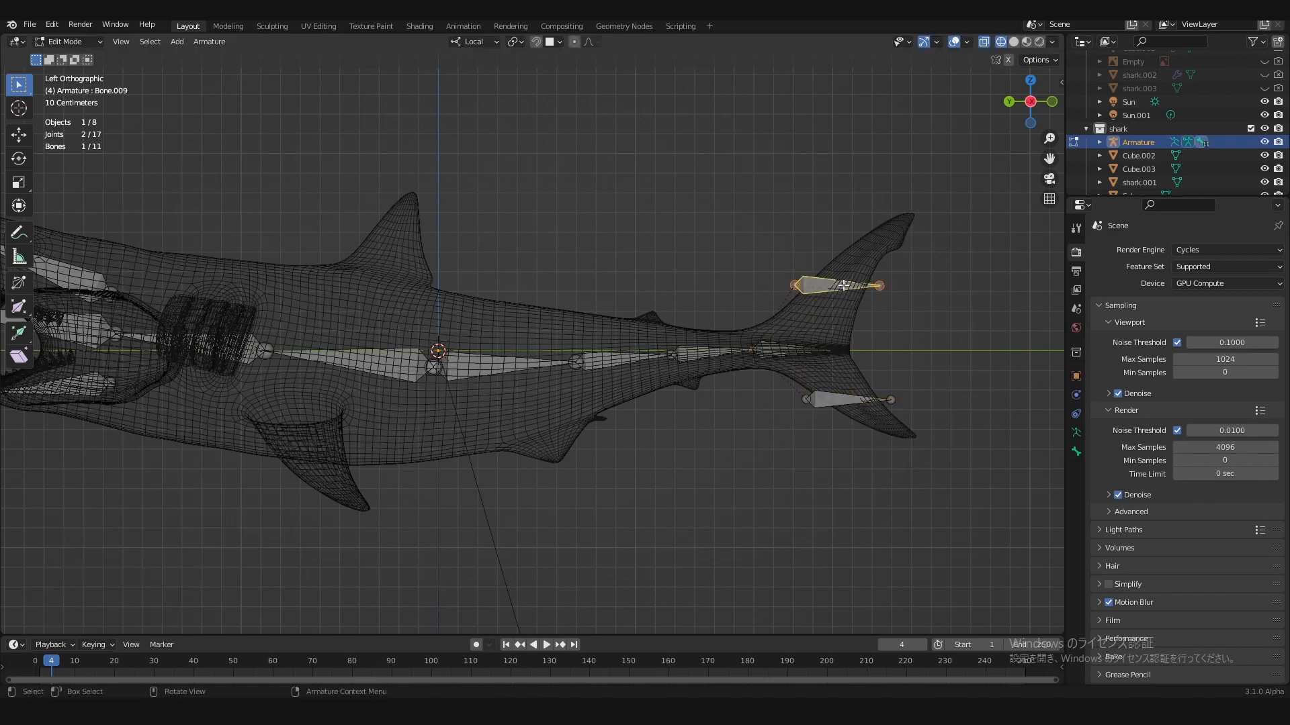
pyautogui.press('r')
pyautogui.click(877, 289)
pyautogui.click(856, 399)
pyautogui.press('r')
pyautogui.click(893, 403)
# Step: Move the two tail-lobe bones outward so their tips reach the ends of the lobes, and save the file
pyautogui.press('g')
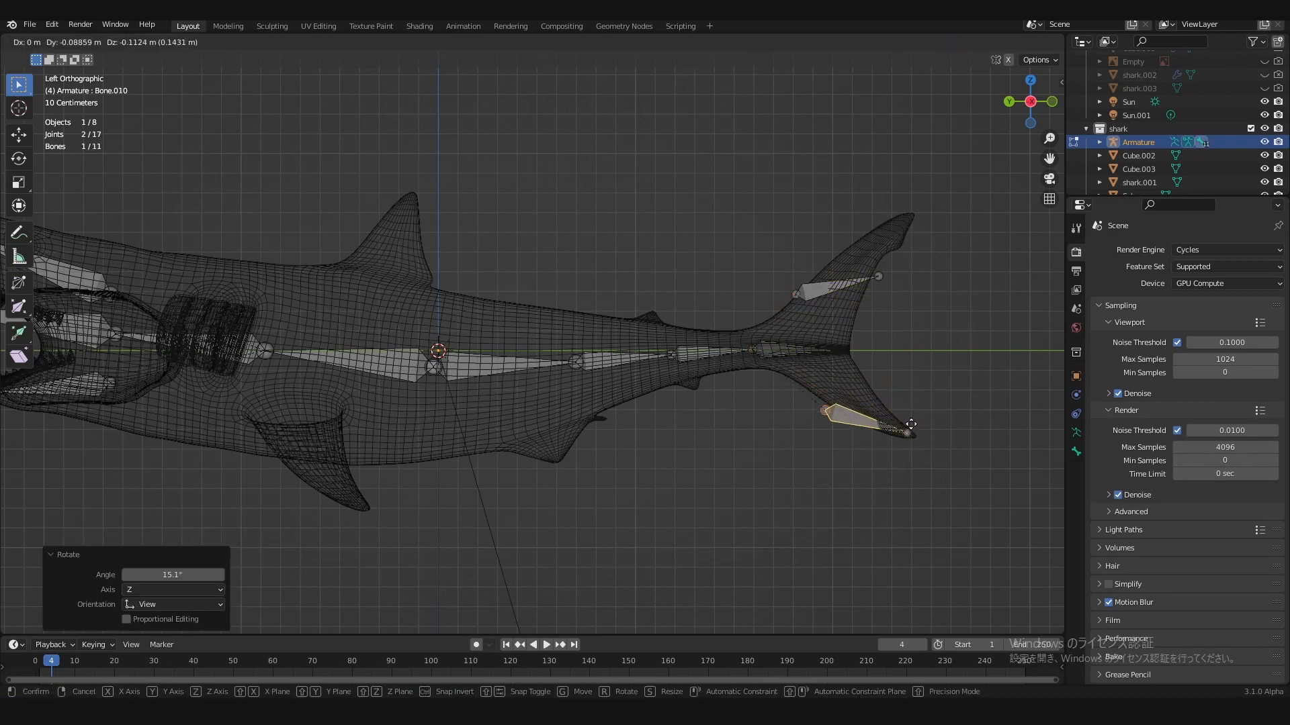
pyautogui.click(909, 428)
pyautogui.click(844, 293)
pyautogui.press('g')
pyautogui.click(870, 251)
pyautogui.hotkey('ctrl', 's')
# Step: Move the meeting ends of the mid-body bone and the first tail-chain bone forward, joining them ahead of the origin
pyautogui.keyDown('shift'); pyautogui.moveTo(532, 383); pyautogui.dragTo(687, 375, button='middle'); pyautogui.keyUp('shift')
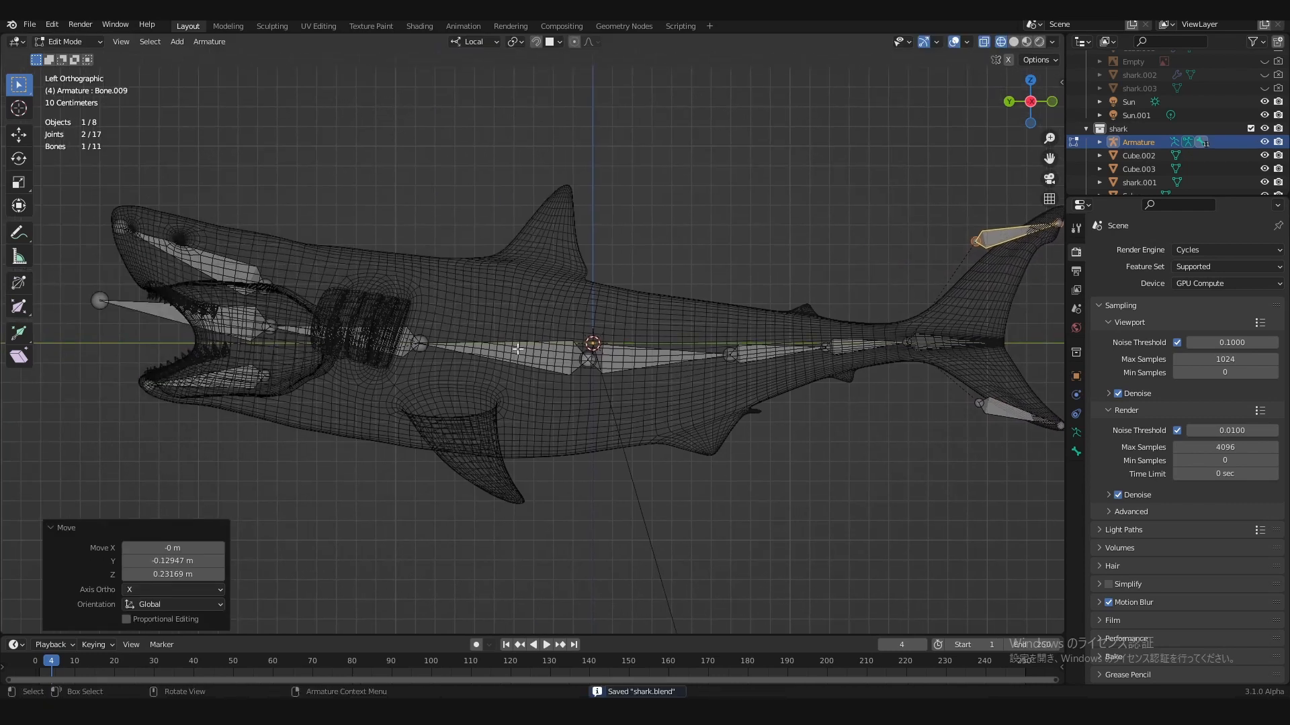
pyautogui.click(528, 352)
pyautogui.click(594, 362)
pyautogui.press('g')
pyautogui.click(609, 356)
pyautogui.click(596, 363)
pyautogui.press('g')
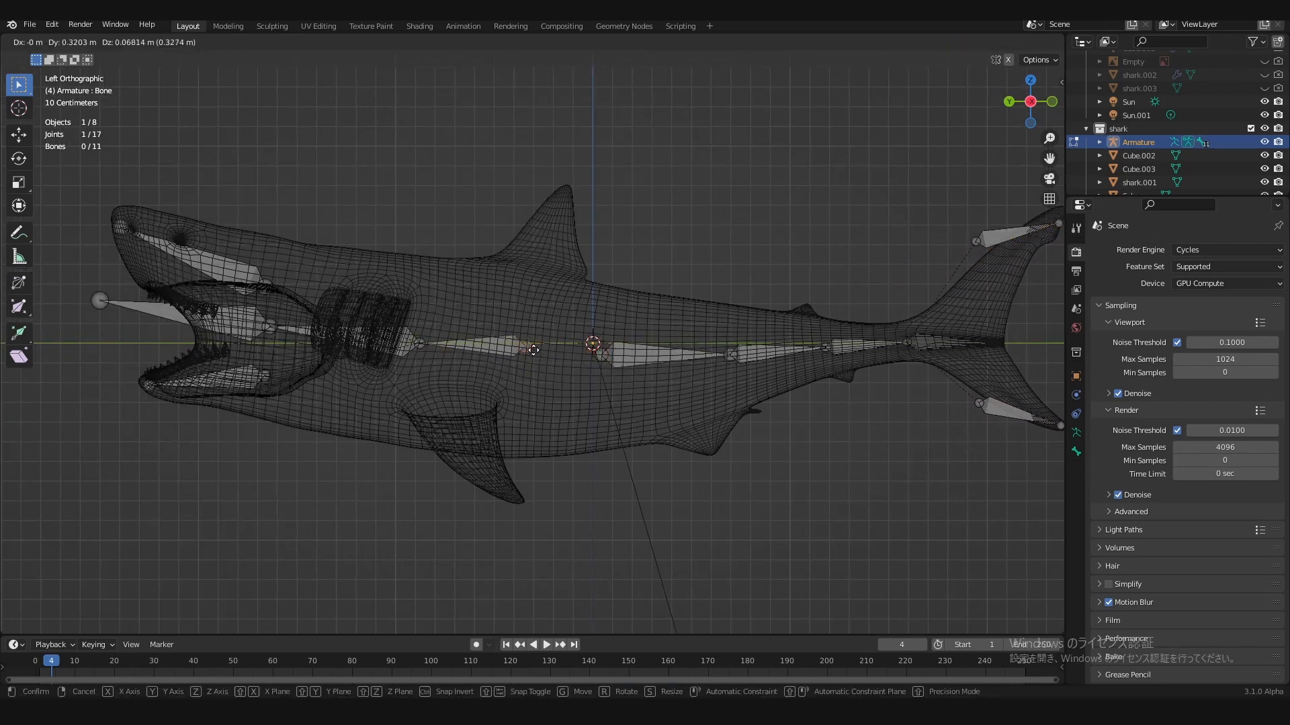
pyautogui.click(541, 350)
pyautogui.click(541, 350)
pyautogui.press('g')
pyautogui.click(541, 350)
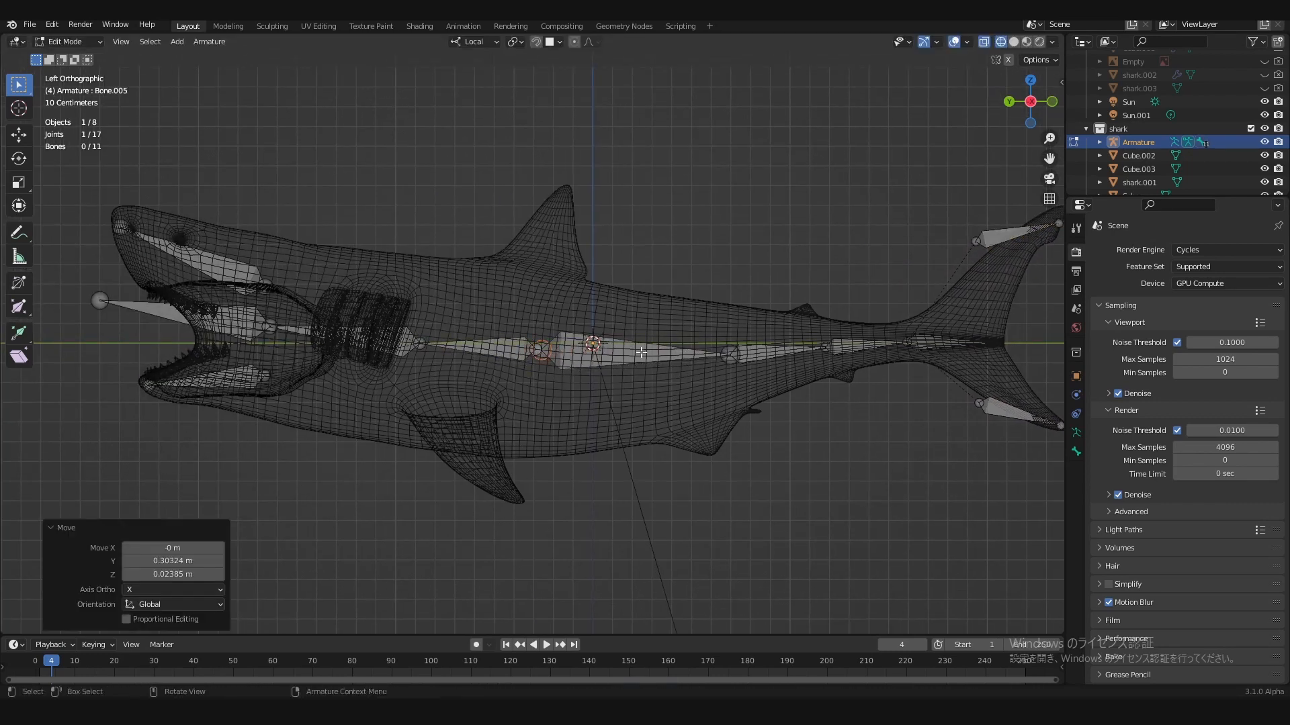
# Step: Subdivide the first bone of the tail chain with one cut
pyautogui.click(636, 351)
pyautogui.rightClick(665, 356)
pyautogui.click(665, 356)
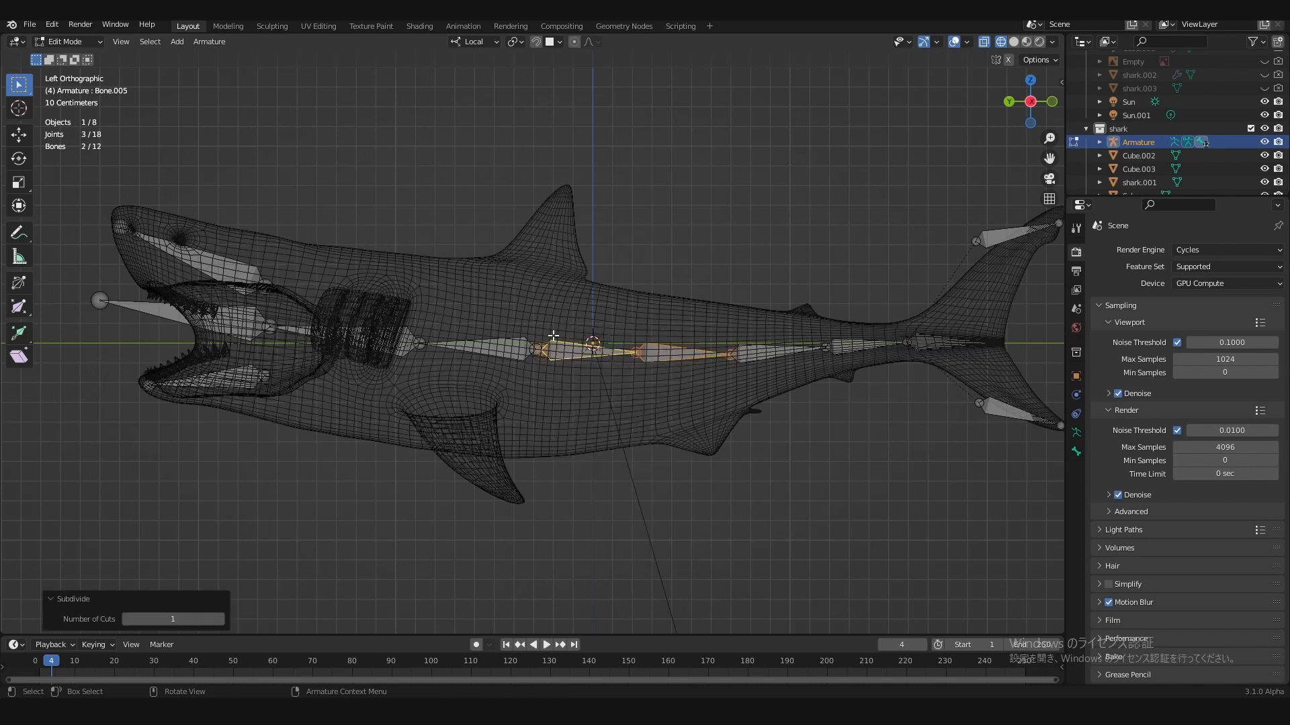
# Step: Try to duplicate the mid-body and neck bones up to the dorsal fin
pyautogui.click(552, 340)
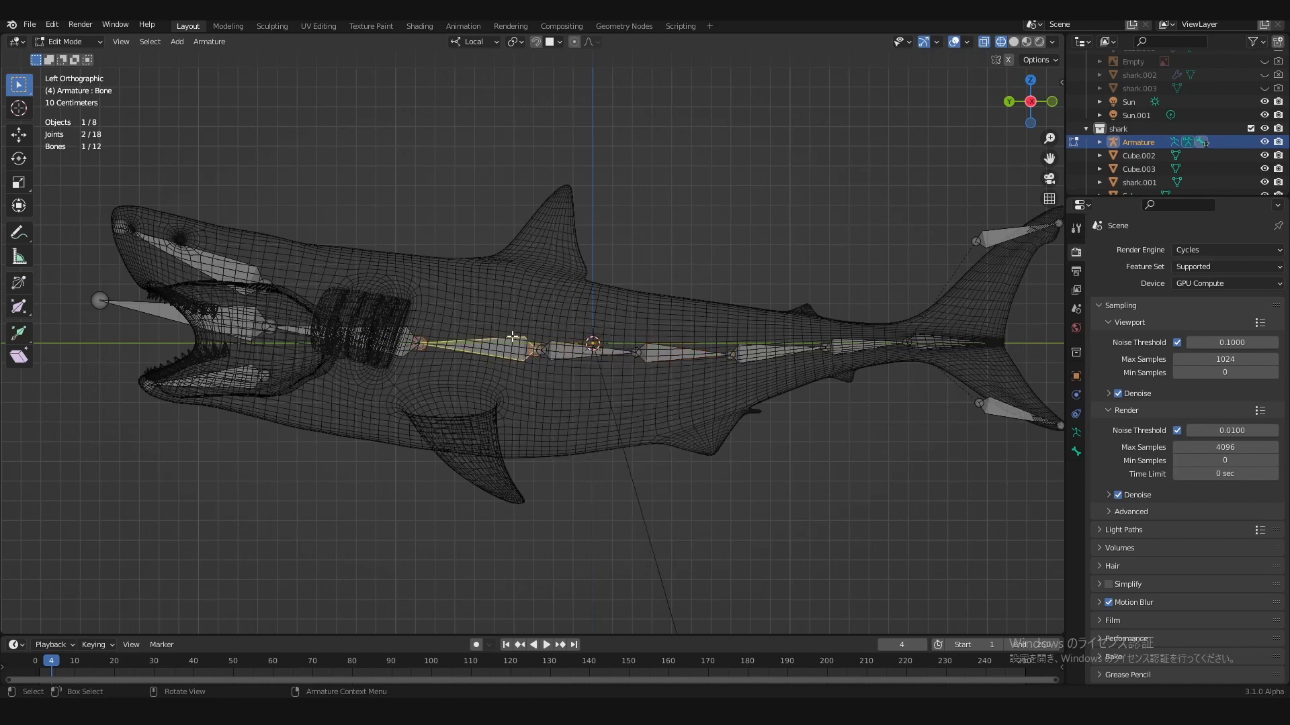
pyautogui.keyDown('ctrl'); pyautogui.rightClick(476, 270); pyautogui.keyUp('ctrl')
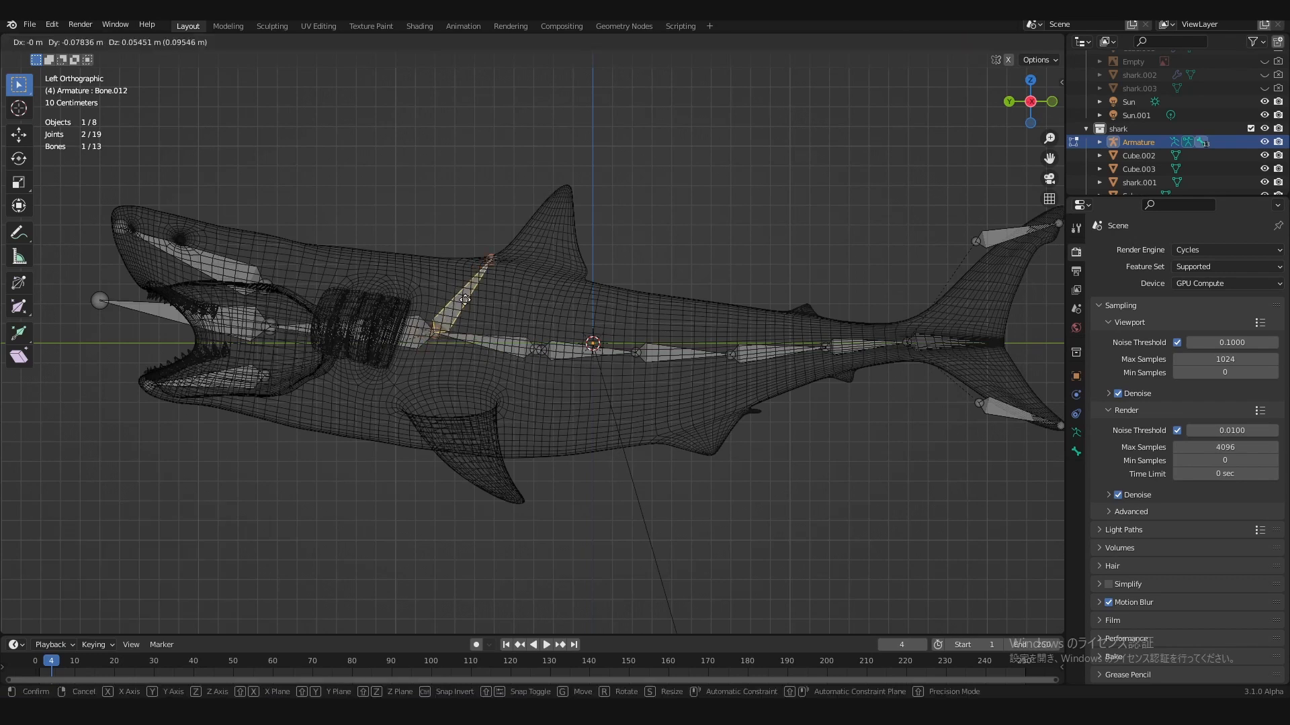
pyautogui.click(401, 340)
pyautogui.hotkey('shift', 'g')
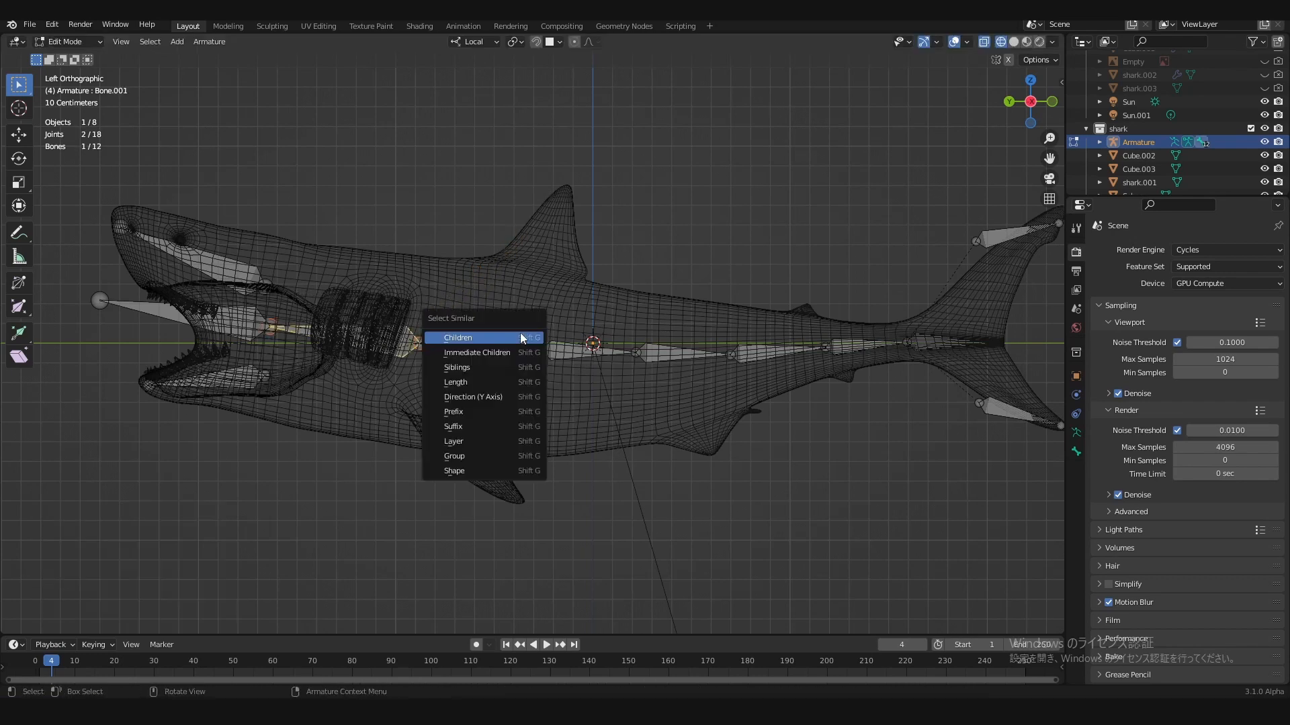
pyautogui.press('Escape')
pyautogui.hotkey('shift', 'd')
pyautogui.click(624, 238)
pyautogui.hotkey('ctrl', 'z')
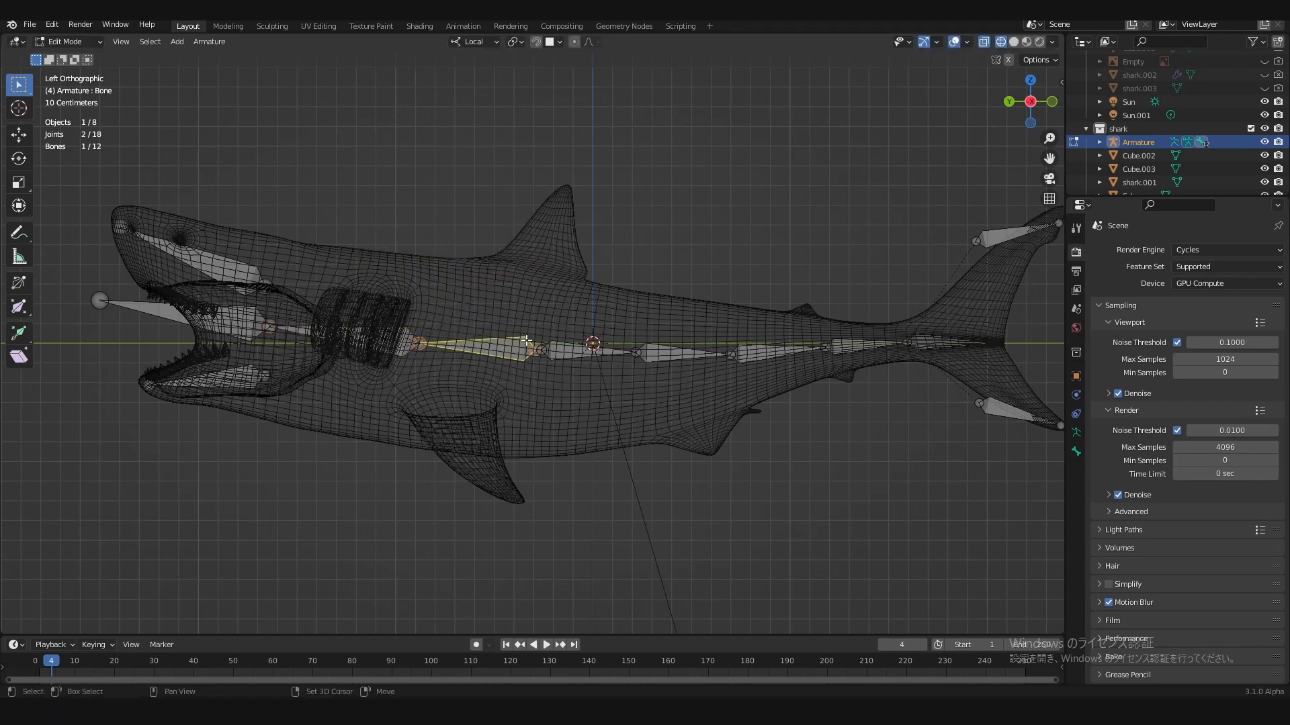
pyautogui.hotkey('shift', 'd')
pyautogui.click(537, 250)
pyautogui.hotkey('ctrl', 'z')
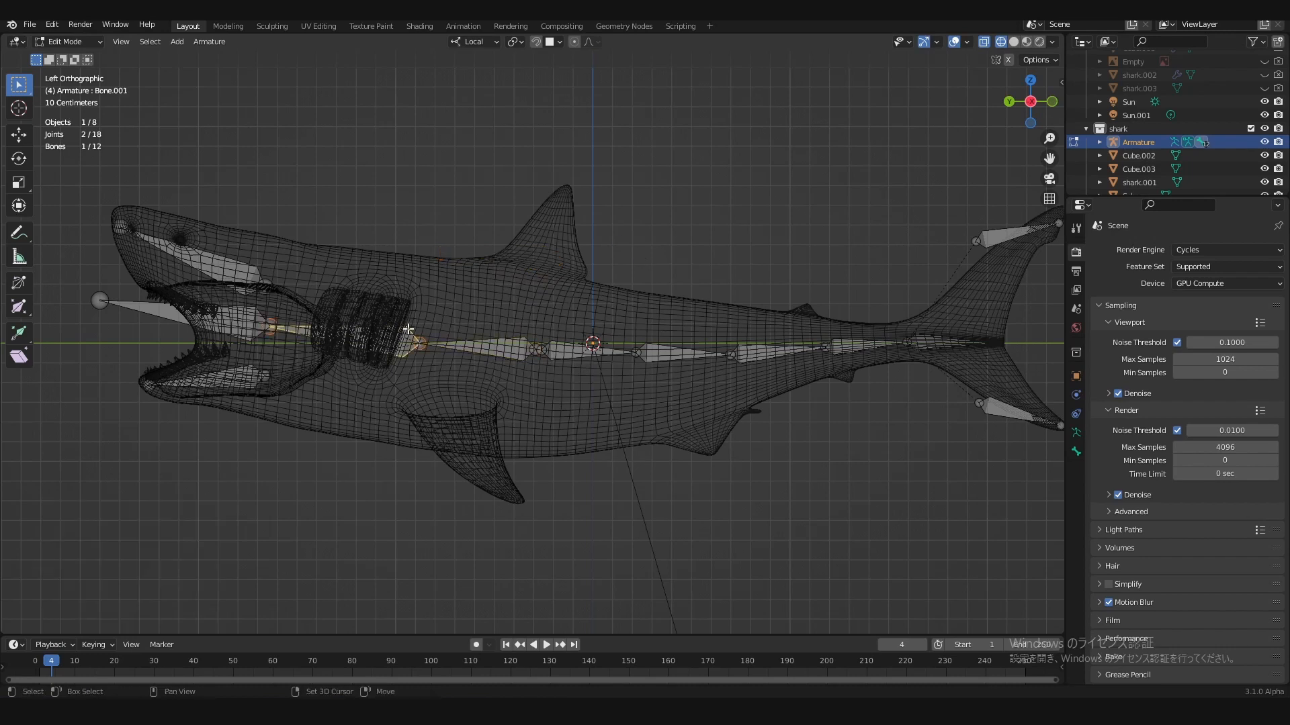
# Step: Delete the short spine bone beneath the dorsal fin and bring the neighbouring bone ends together near the origin
pyautogui.press('x')
pyautogui.click(577, 350)
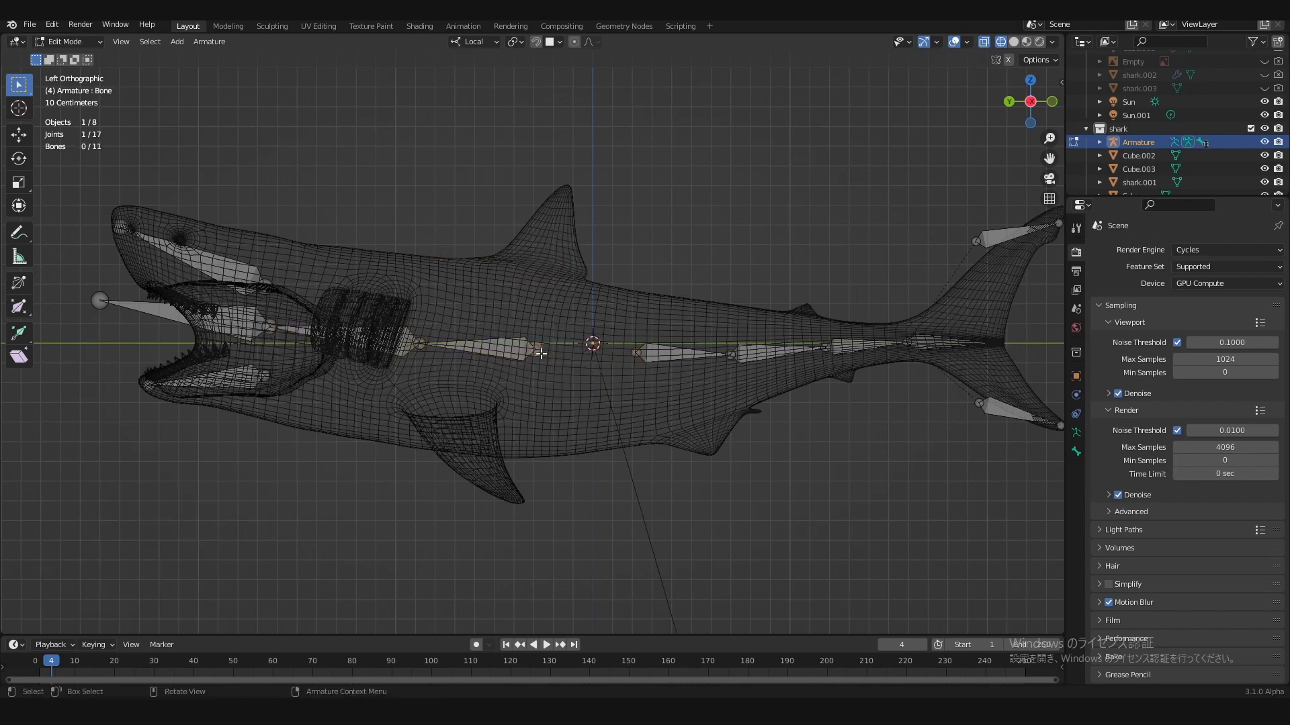
pyautogui.press('g')
pyautogui.click(609, 354)
pyautogui.press('g')
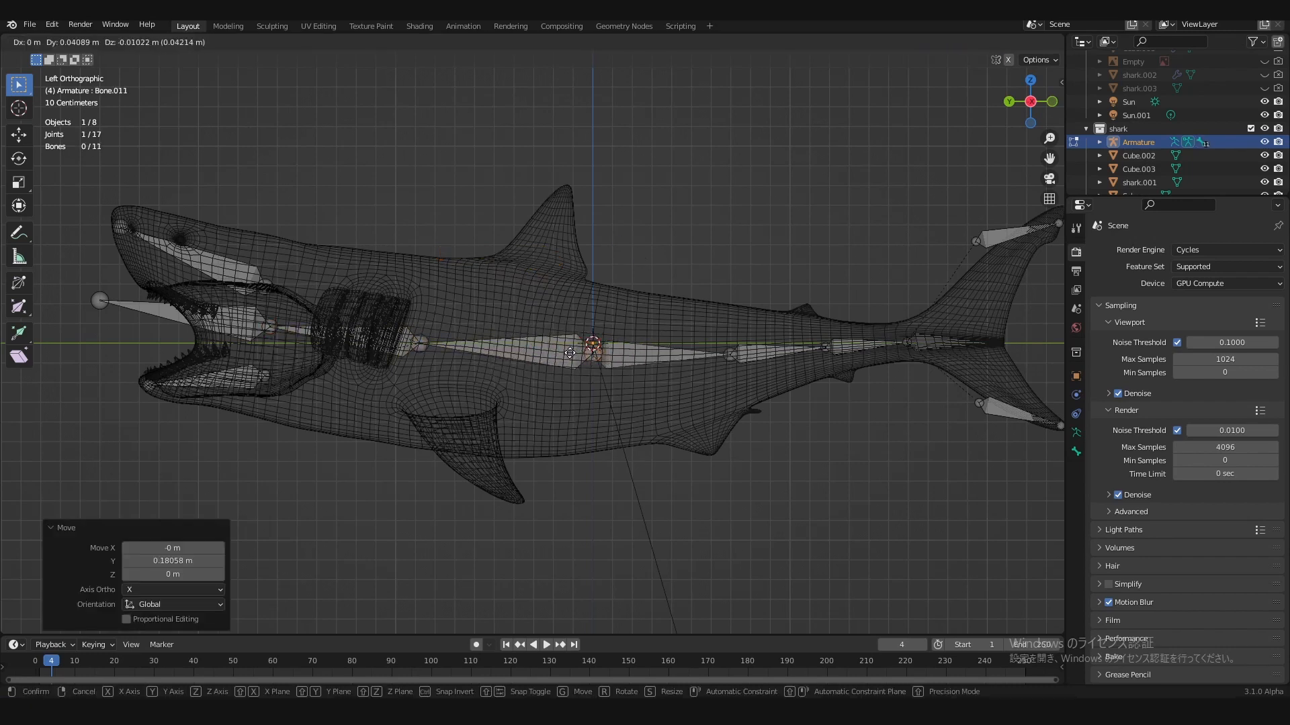
pyautogui.click(598, 358)
# Step: Try to place a copy of the mid-body bone above the shark's back
pyautogui.click(532, 348)
pyautogui.hotkey('shift', 'd')
pyautogui.click(520, 218)
pyautogui.hotkey('ctrl', 'z')
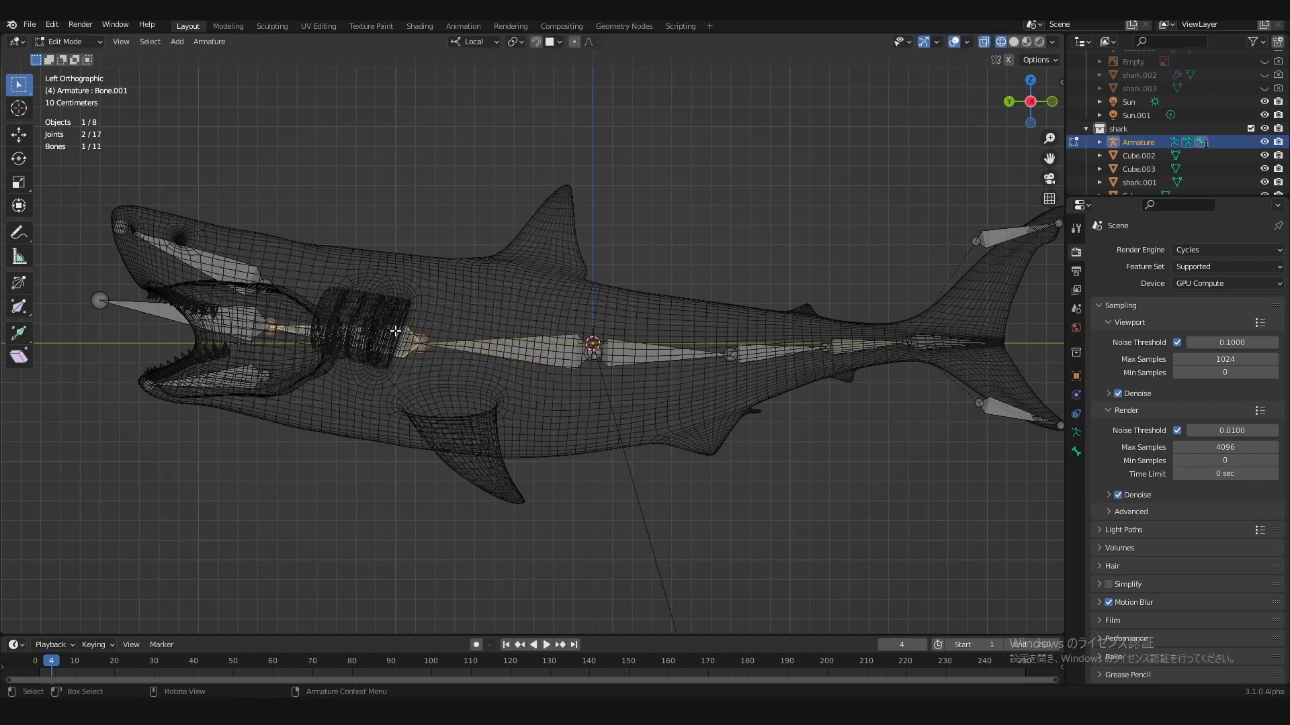
# Step: Duplicate the neck bone, rotate the copy about 105° so it points upward, and move it to the dorsal fin
pyautogui.hotkey('shift', 'd')
pyautogui.click(634, 216)
pyautogui.press('r')
pyautogui.click(501, 278)
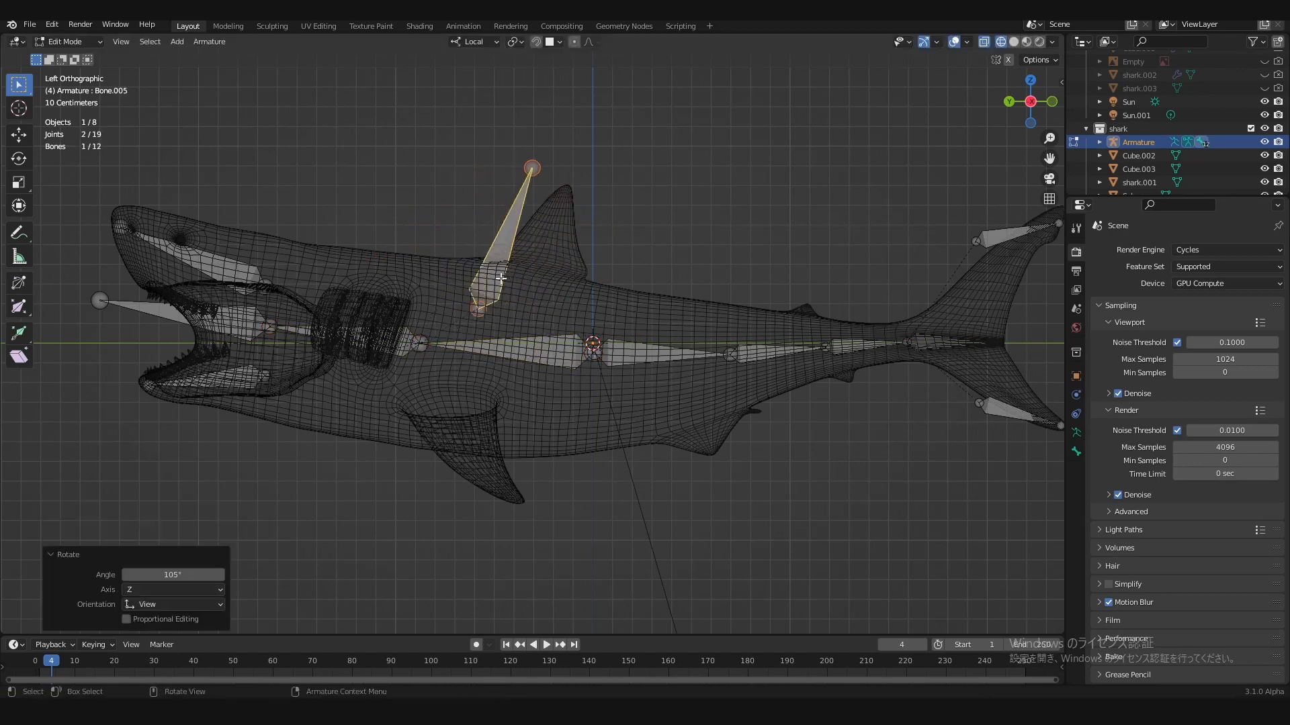
pyautogui.press('g')
pyautogui.click(563, 235)
# Step: Fit the dorsal-fin bone by moving its tip to the fin's peak and its base to the fin's root
pyautogui.click(594, 131)
pyautogui.press('g')
pyautogui.click(566, 195)
pyautogui.click(539, 269)
pyautogui.press('g')
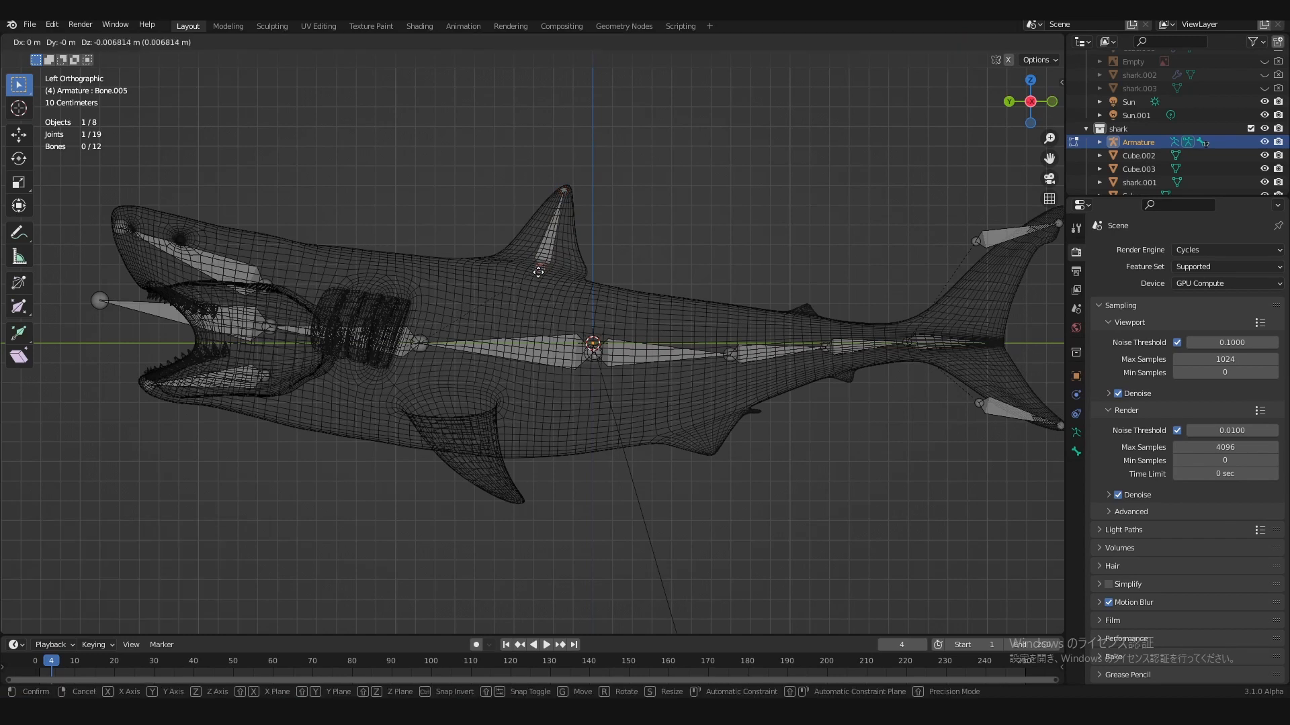
pyautogui.click(539, 272)
# Step: Duplicate the neck bone and place the copy down beside the root of the pectoral fin
pyautogui.click(477, 351)
pyautogui.hotkey('shift', 'd')
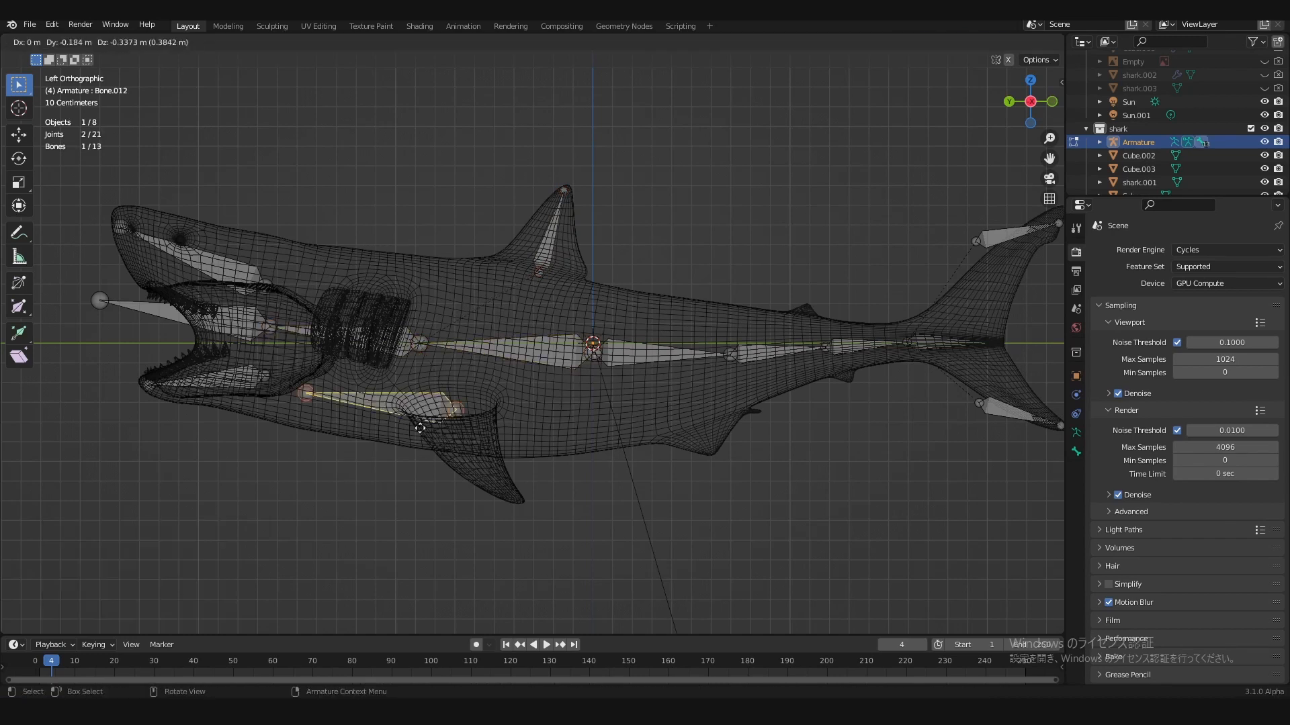
pyautogui.click(409, 424)
pyautogui.click(300, 396)
# Step: In the back view, move the pectoral-fin bone about -0.41 m along local X and adjust its height to the fin's root
pyautogui.keyDown('alt'); pyautogui.moveTo(302, 396); pyautogui.dragTo(387, 350, button='middle'); pyautogui.keyUp('alt')
pyautogui.keyDown('alt'); pyautogui.middleClick(371, 391); pyautogui.keyUp('alt')
pyautogui.keyDown('alt'); pyautogui.moveTo(522, 314); pyautogui.dragTo(558, 316, button='middle'); pyautogui.keyUp('alt')
pyautogui.press('g')
pyautogui.press('x')
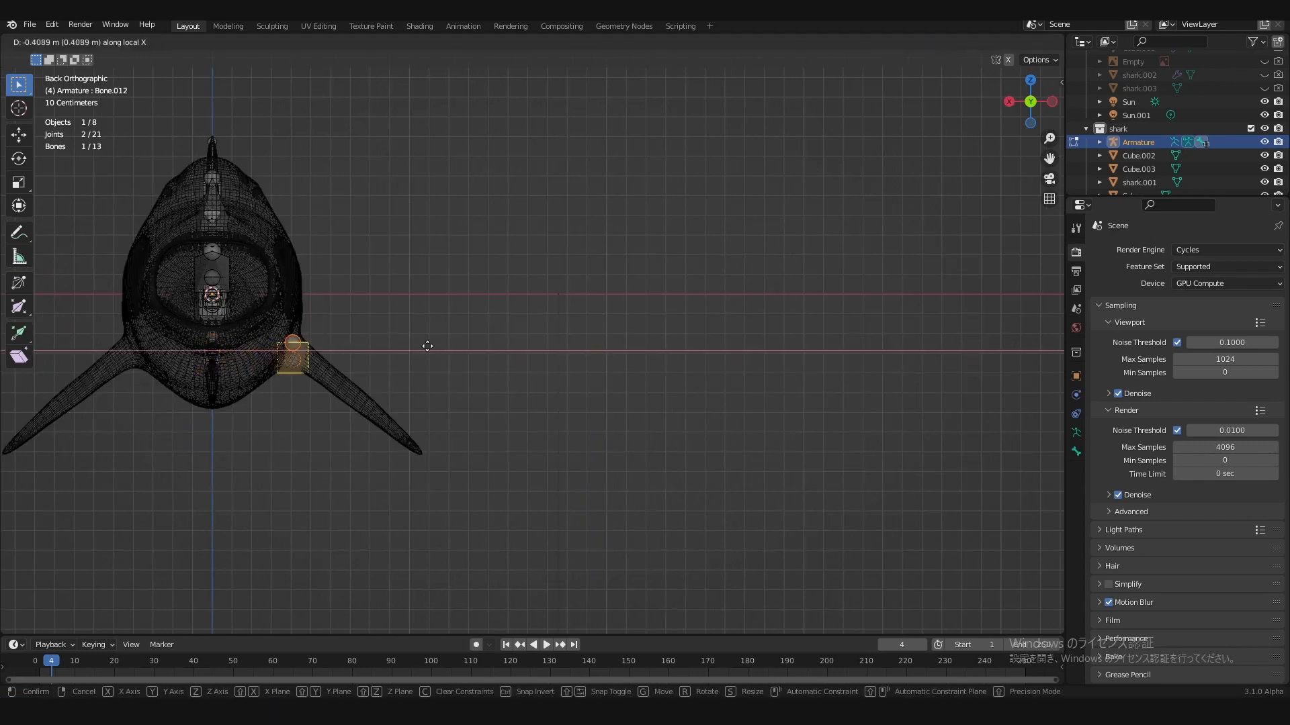
pyautogui.click(428, 346)
pyautogui.press('g')
pyautogui.press('z')
pyautogui.click(422, 356)
pyautogui.press('g')
pyautogui.click(407, 352)
# Step: Fit the pectoral-fin bone by moving its tip outward into the fin and its base to the fin's root
pyautogui.click(294, 366)
pyautogui.press('g')
pyautogui.click(418, 451)
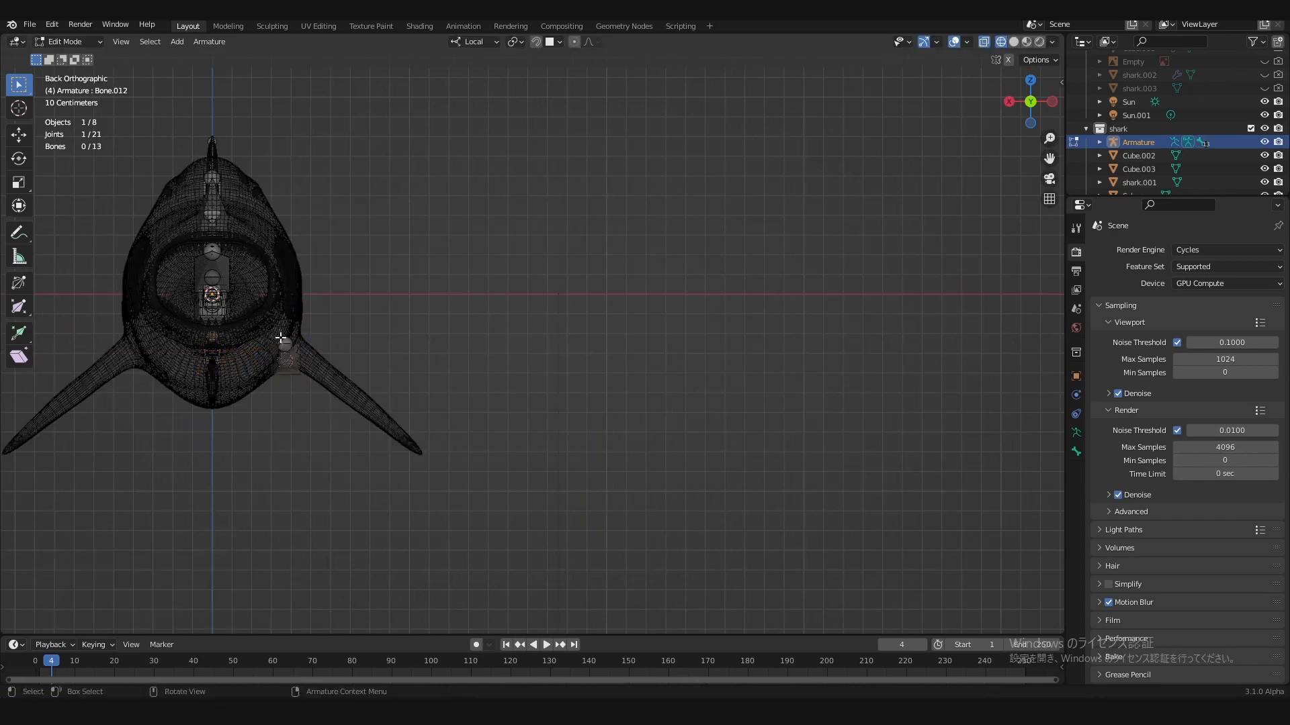
pyautogui.press('g')
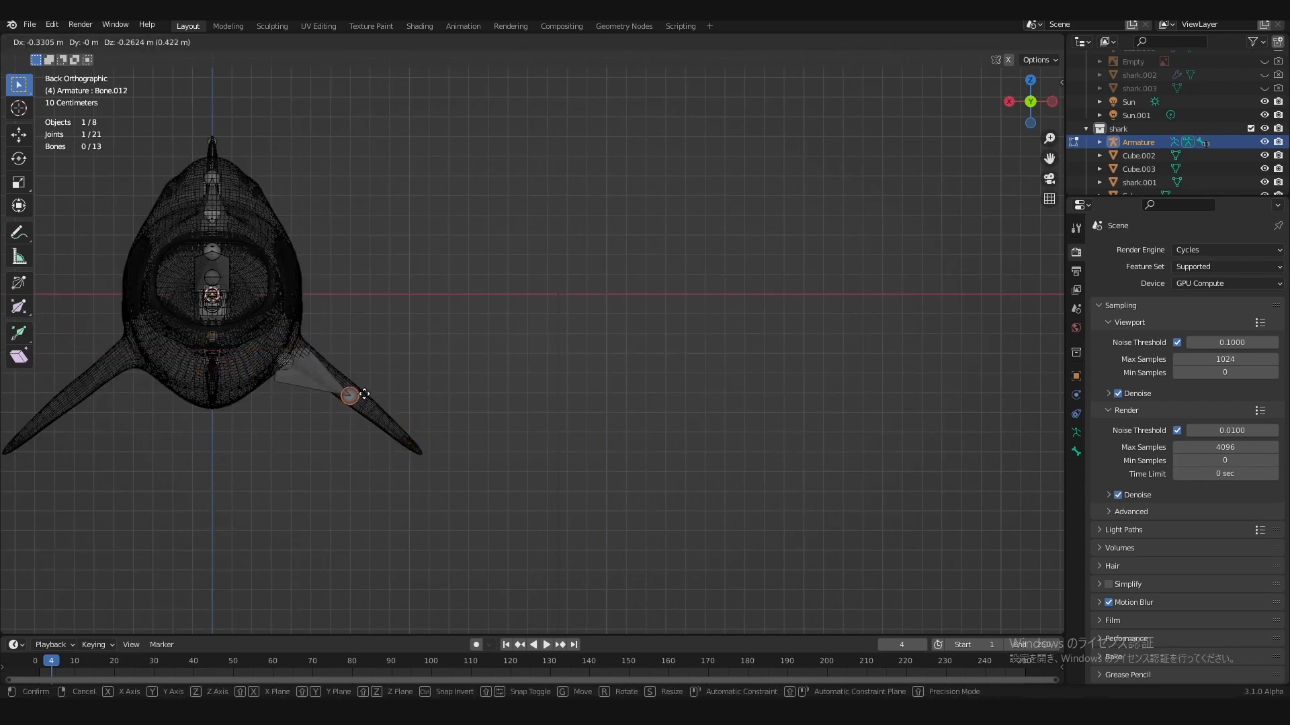
pyautogui.click(349, 381)
pyautogui.click(288, 364)
pyautogui.press('g')
pyautogui.click(286, 340)
# Step: Extrude two more bones along the pectoral fin, the first about -0.19 m in X and -0.15 m in Z, the second ending at the fin's tip
pyautogui.click(335, 386)
pyautogui.press('e')
pyautogui.click(372, 415)
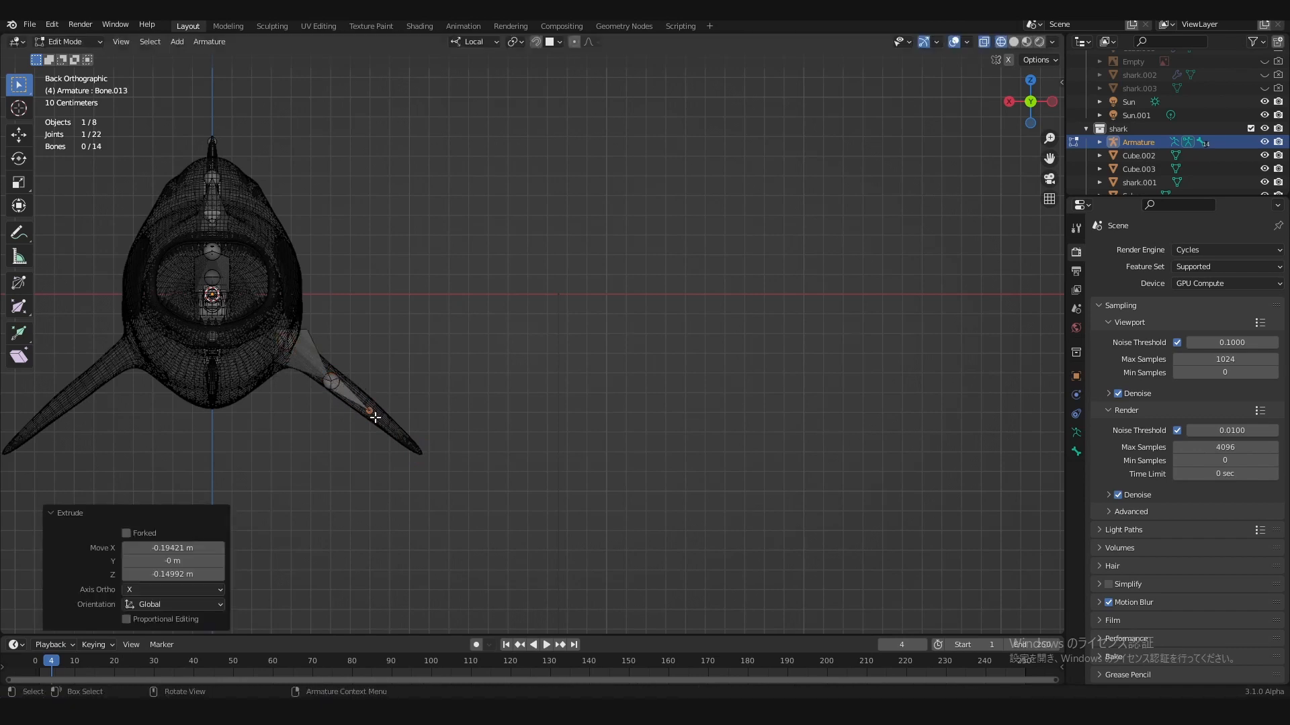
pyautogui.press('e')
pyautogui.click(418, 453)
# Step: In the left view, move the pectoral chain's two middle joints along local Y into the fin, the first by about -0.81 m
pyautogui.press('ctrl+KP_3')
pyautogui.click(299, 385)
pyautogui.press('g')
pyautogui.press('y')
pyautogui.click(458, 433)
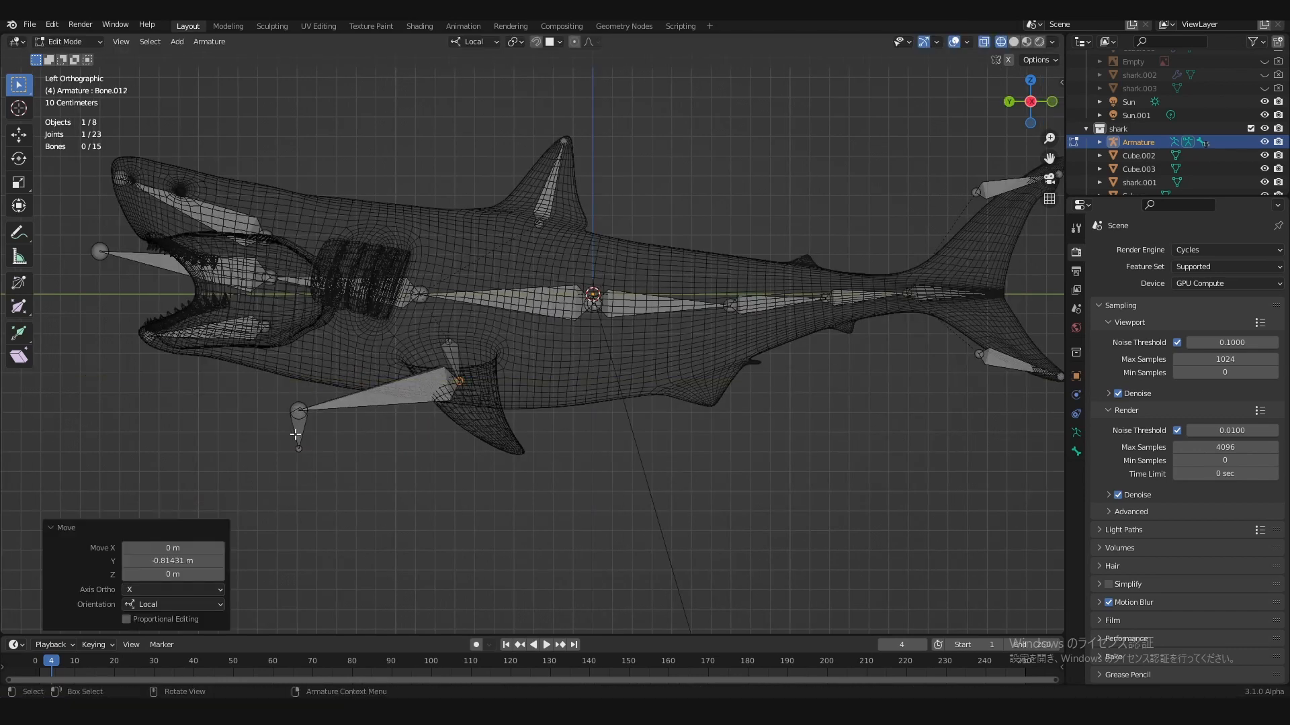
pyautogui.click(393, 423)
pyautogui.click(306, 408)
pyautogui.press('g')
pyautogui.press('y')
pyautogui.click(494, 432)
# Step: Move the pectoral chain's end joint along local Y to the fin's tip and save the file
pyautogui.click(299, 453)
pyautogui.press('g')
pyautogui.press('y')
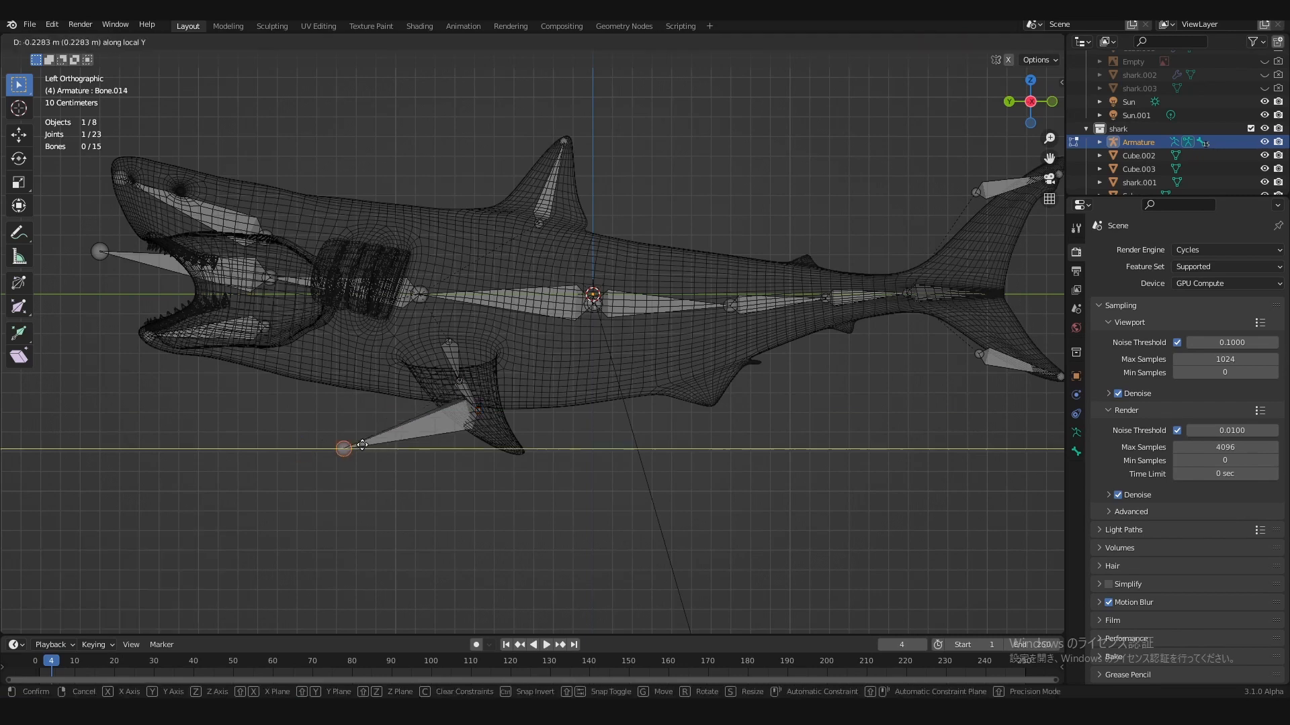
pyautogui.click(515, 457)
pyautogui.hotkey('ctrl', 's')
# Step: Duplicate the second body bone behind the origin and place the copy at the pelvic fin, about 0.19 m in Y and -0.36 m in Z
pyautogui.keyDown('shift'); pyautogui.moveTo(672, 390); pyautogui.dragTo(393, 369, button='middle'); pyautogui.keyUp('shift')
pyautogui.click(485, 295)
pyautogui.scroll(1, 481, 305)
pyautogui.hotkey('shift', 'd')
pyautogui.click(437, 403)
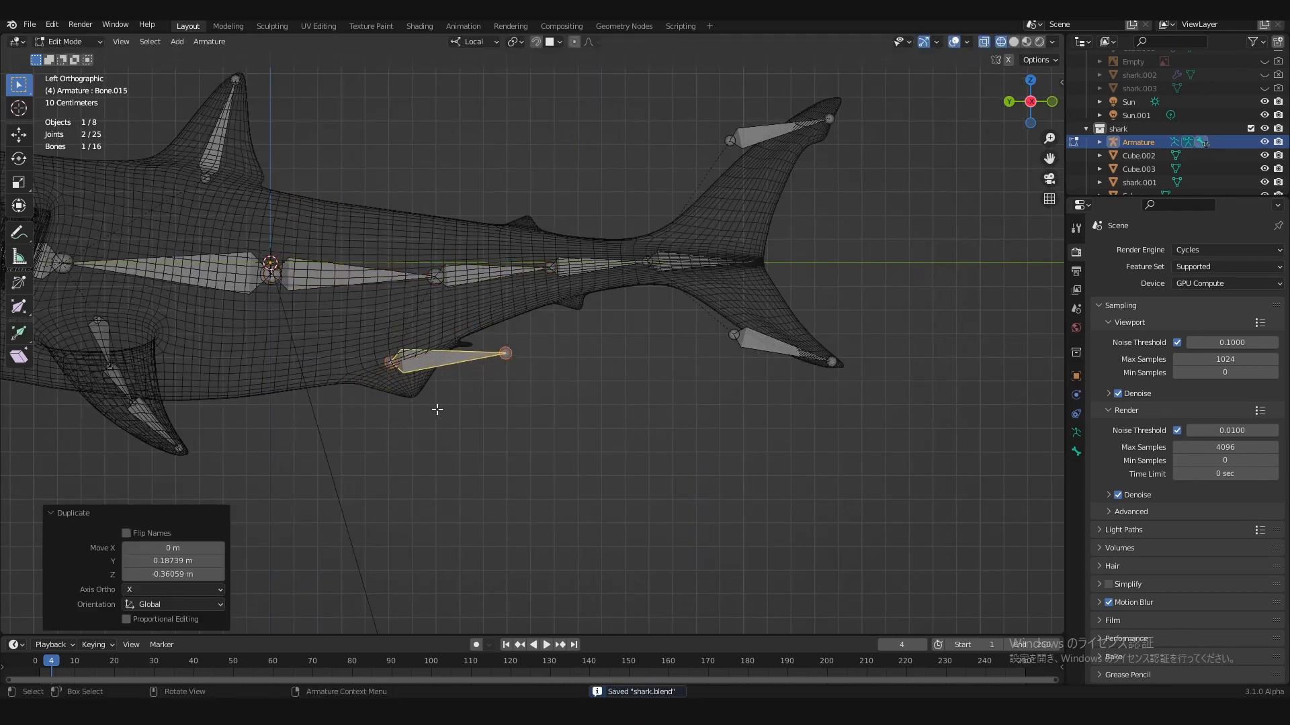
# Step: Fit the copied bone to the pelvic fin by rotating it downward, shrinking it and adjusting its ends
pyautogui.press('r')
pyautogui.click(452, 455)
pyautogui.press('s')
pyautogui.click(547, 383)
pyautogui.press('g')
pyautogui.click(505, 403)
pyautogui.click(407, 355)
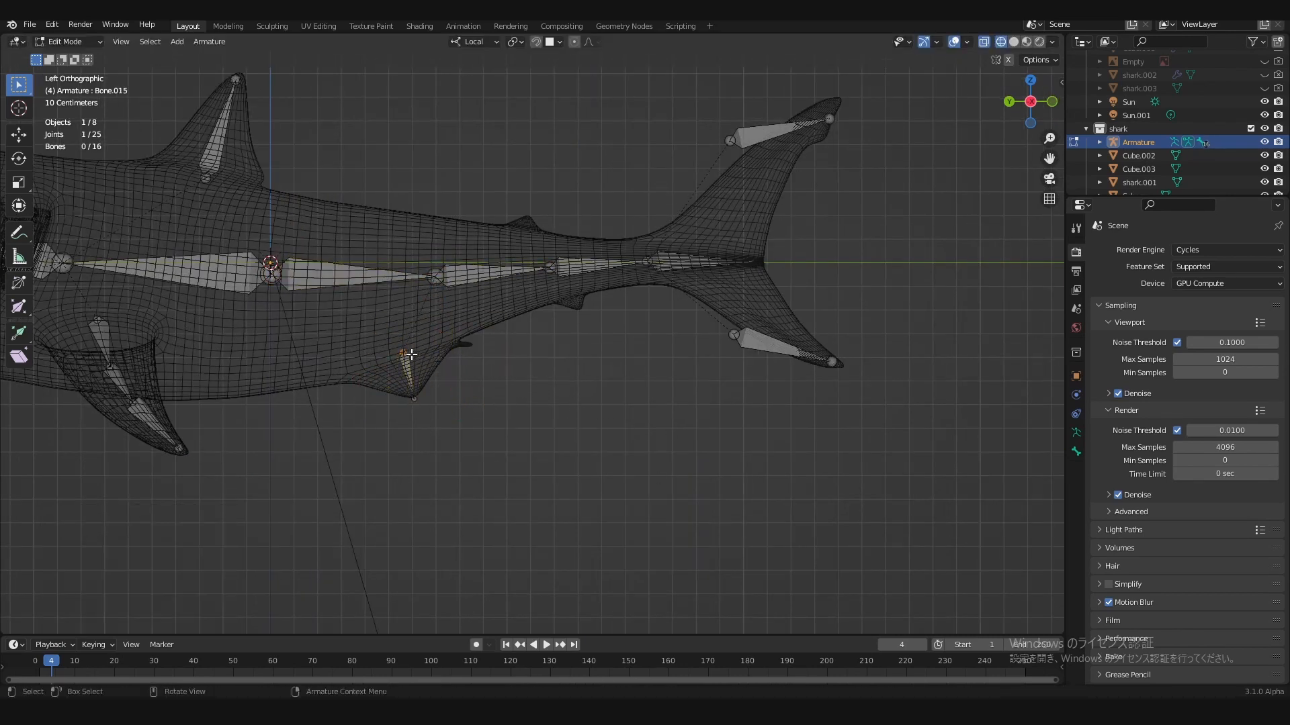
pyautogui.press('g')
pyautogui.click(413, 403)
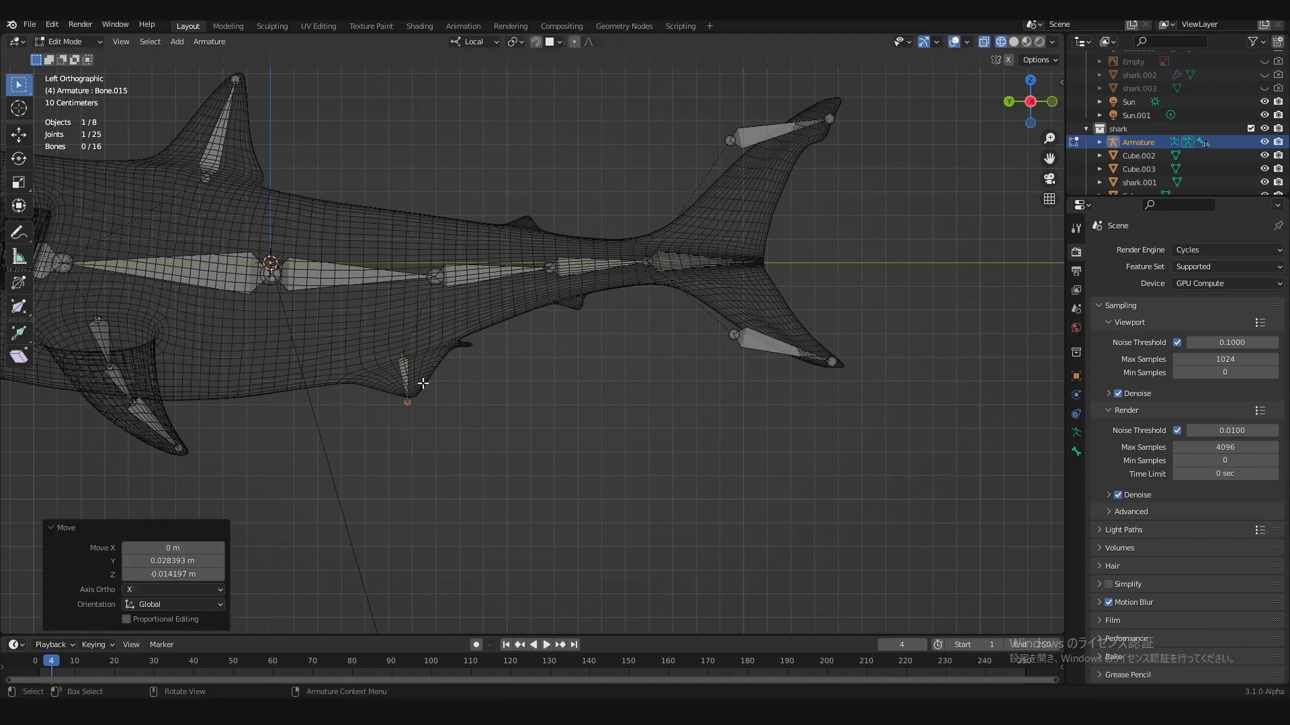
# Step: Move the bases of the two tail-fin bones toward the tail's centre, the upper about -0.26 m and the lower about 0.18 m in Z
pyautogui.moveTo(496, 284); pyautogui.dragTo(474, 363, button='middle')
pyautogui.press('ctrl+KP_3')
pyautogui.click(713, 289)
pyautogui.press('g')
pyautogui.click(716, 317)
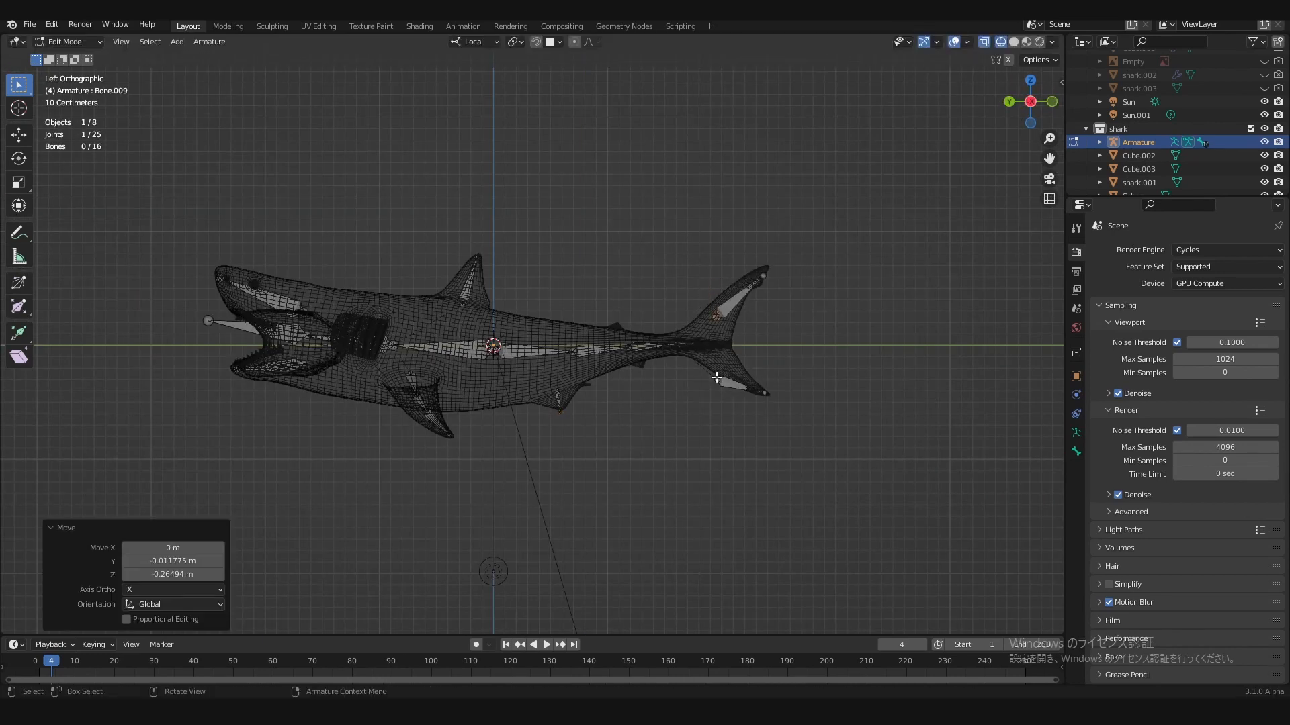
pyautogui.click(711, 379)
pyautogui.press('g')
pyautogui.click(712, 358)
# Step: Rename the armature data as Animate and the main bone ahead of the origin as body
pyautogui.moveTo(712, 358); pyautogui.dragTo(500, 371, button='middle')
pyautogui.click(1076, 433)
pyautogui.click(1076, 450)
pyautogui.click(1077, 436)
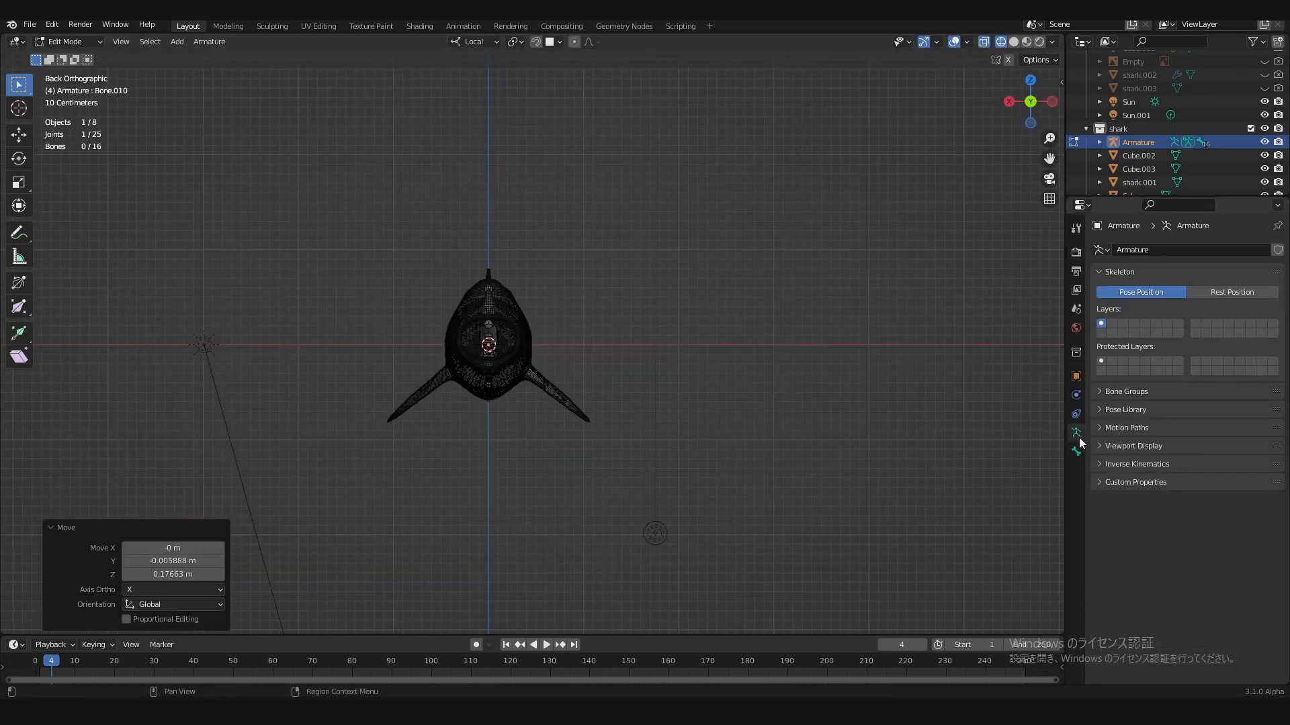
pyautogui.moveTo(520, 324); pyautogui.dragTo(412, 313, button='middle')
pyautogui.press('ctrl+KP_3')
pyautogui.click(462, 350)
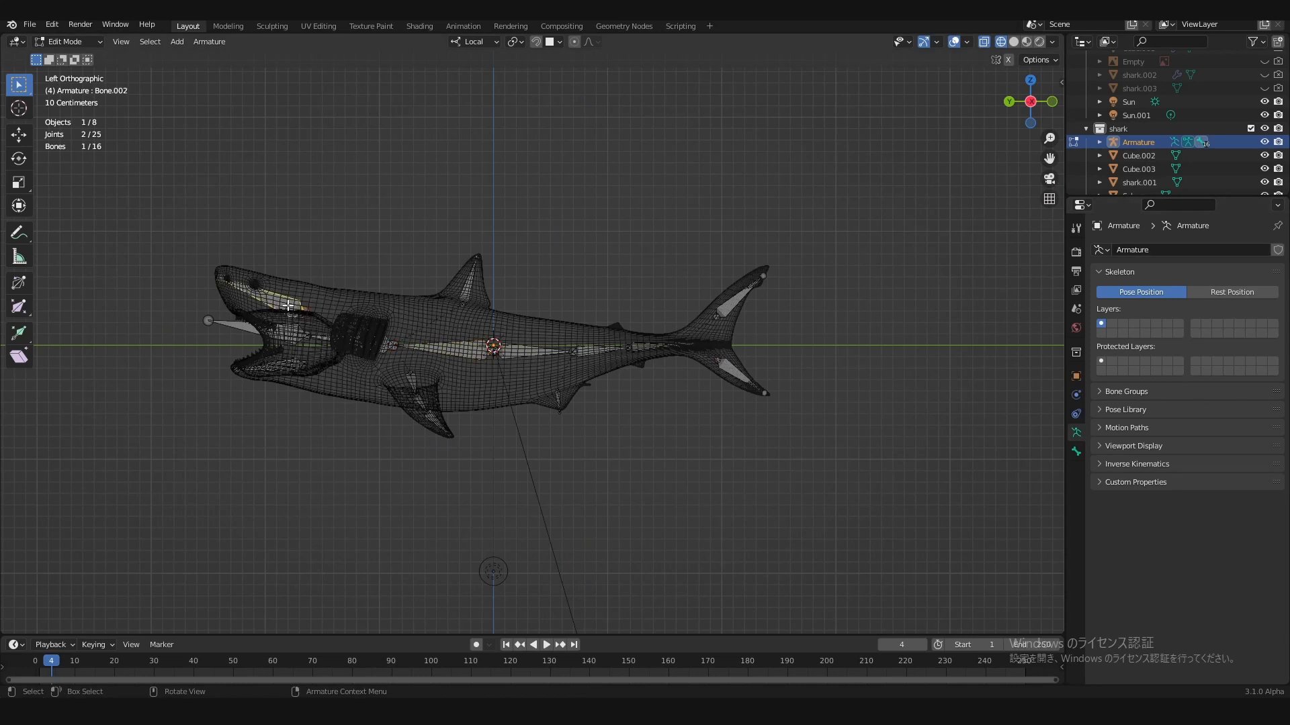
pyautogui.scroll(3, 276, 299)
pyautogui.click(584, 405)
pyautogui.click(1077, 451)
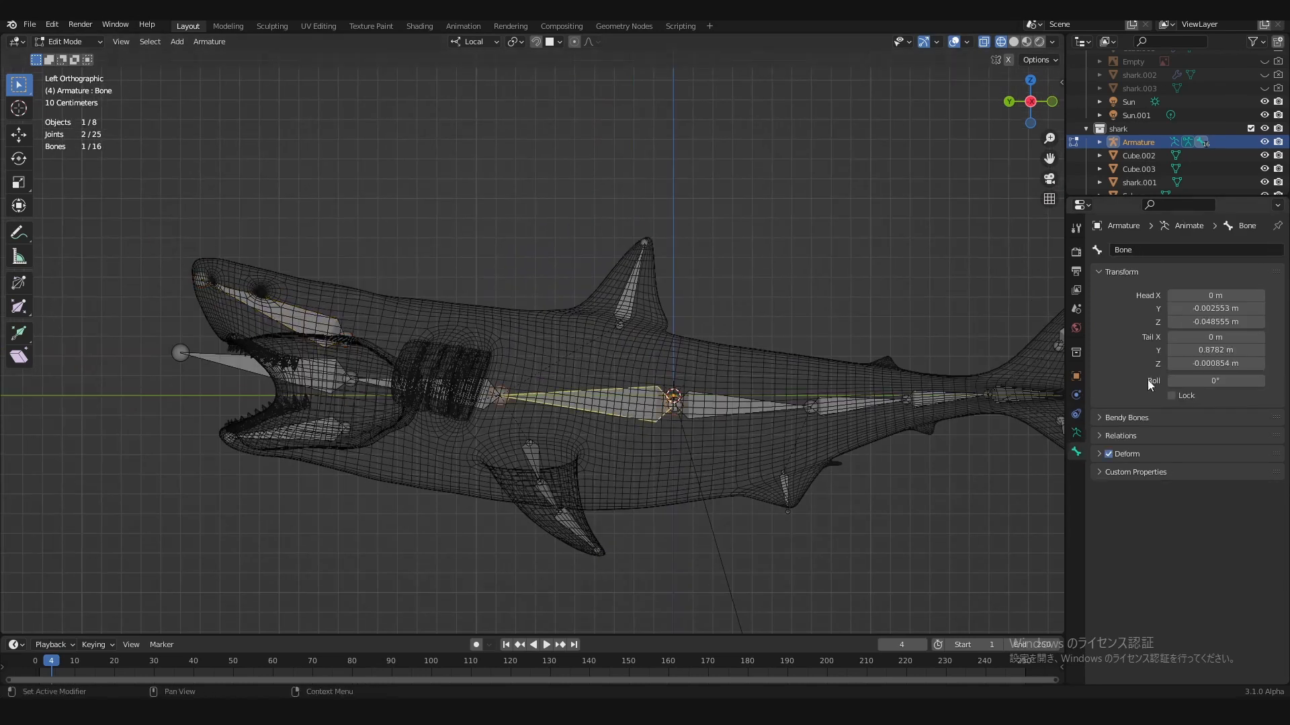
pyautogui.click(1159, 251)
pyautogui.press('Return')
# Step: Turn on the display of bone names for the armature
pyautogui.click(1077, 433)
pyautogui.click(1101, 444)
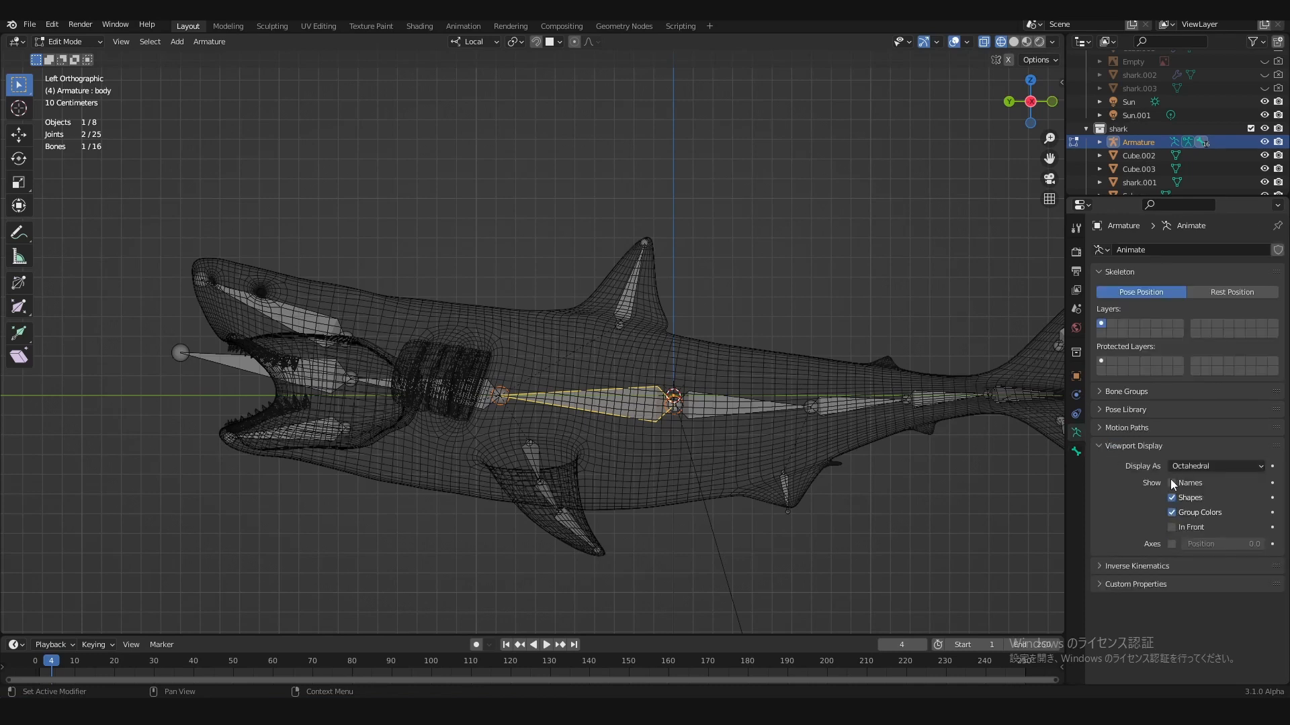
pyautogui.click(1171, 484)
pyautogui.click(1101, 446)
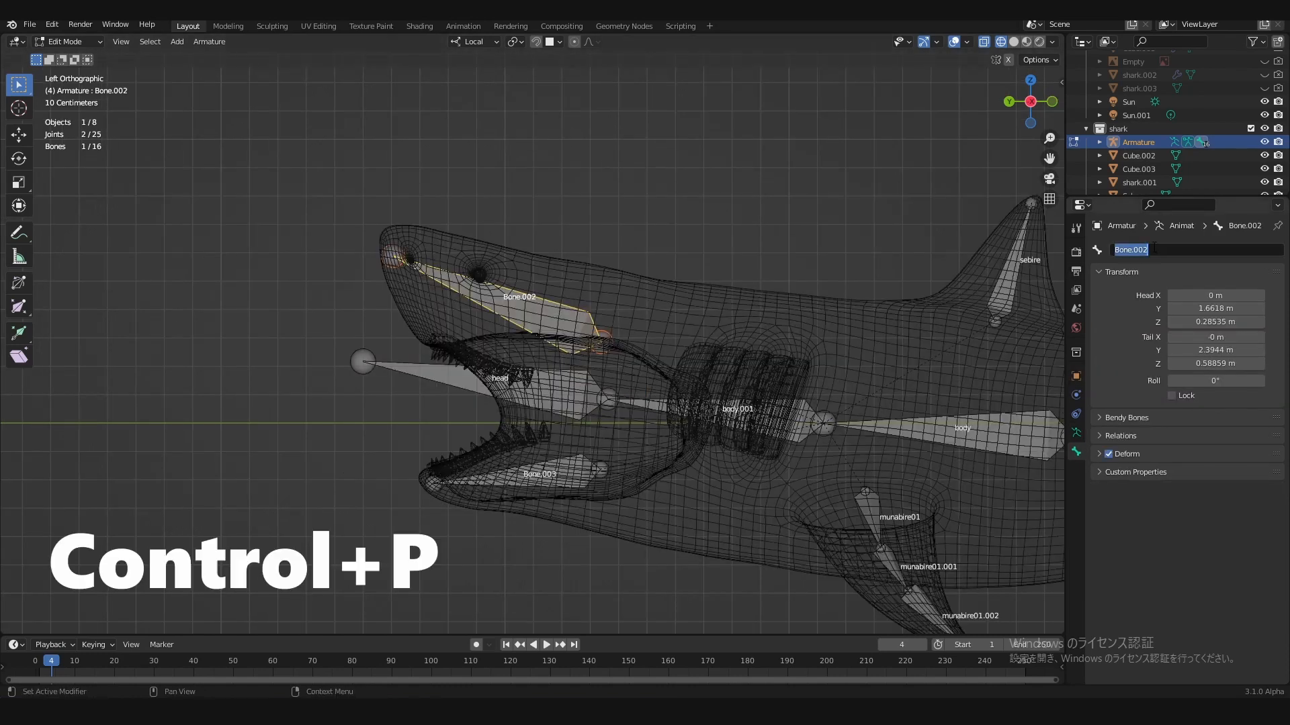
# Step: Name the upper-jaw bone head.001 and the lower-jaw bone head.002
pyautogui.click(541, 483)
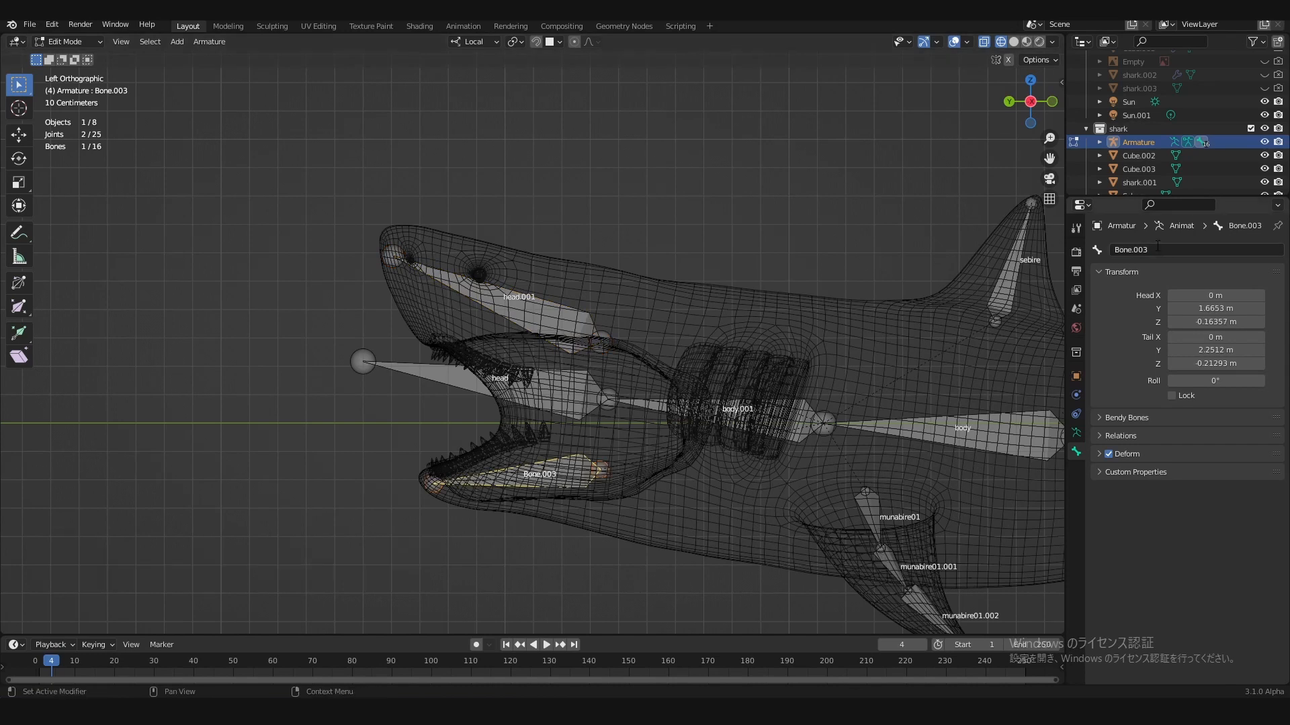
pyautogui.click(1106, 435)
pyautogui.click(1219, 489)
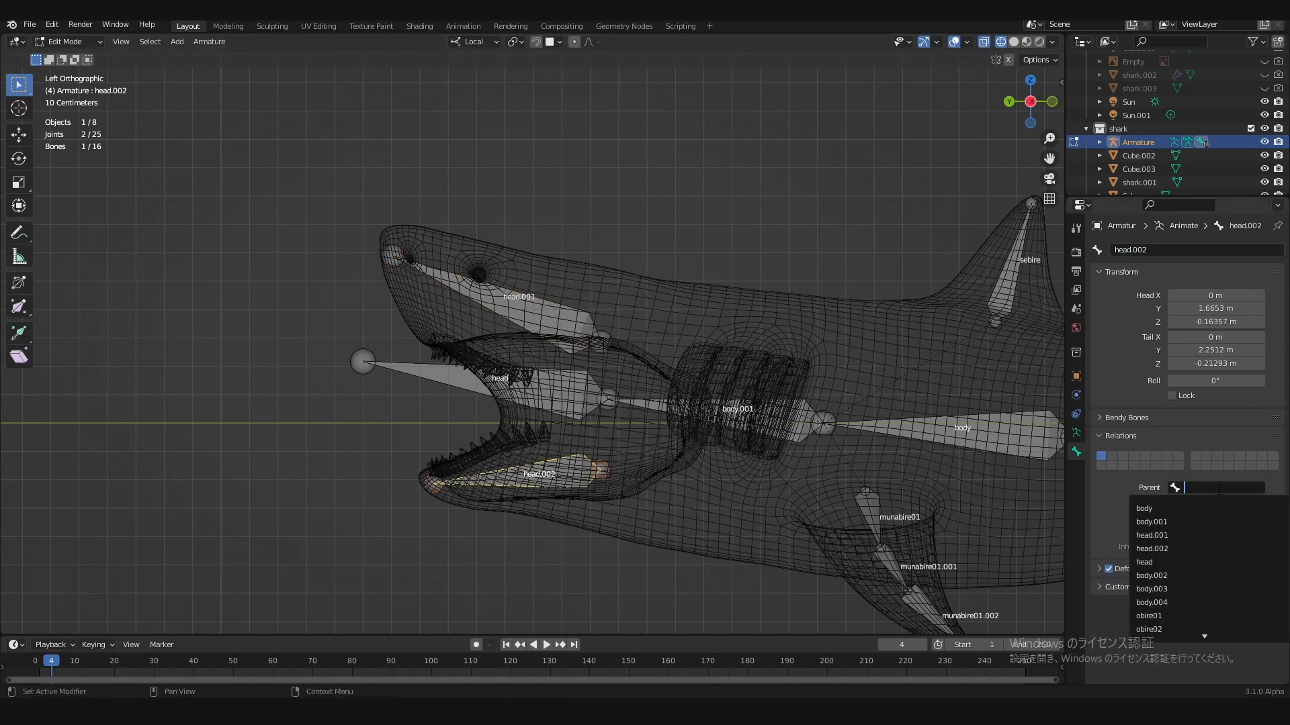
pyautogui.click(1095, 482)
# Step: Parent the lower-jaw bone head.002 to the head bone with Keep Offset
pyautogui.click(559, 407)
pyautogui.keyDown('shift'); pyautogui.click(556, 470); pyautogui.keyUp('shift')
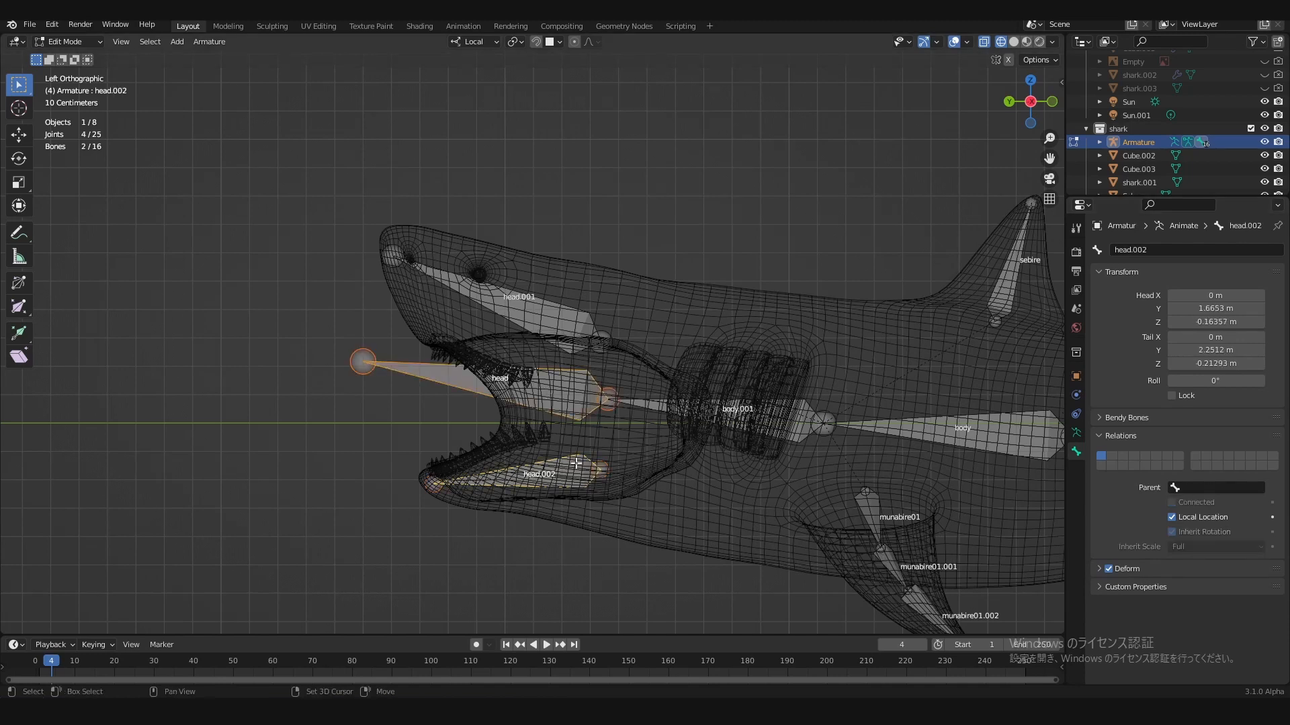
pyautogui.keyDown('shift'); pyautogui.click(558, 405); pyautogui.keyUp('shift')
pyautogui.keyDown('shift'); pyautogui.click(559, 405); pyautogui.keyUp('shift')
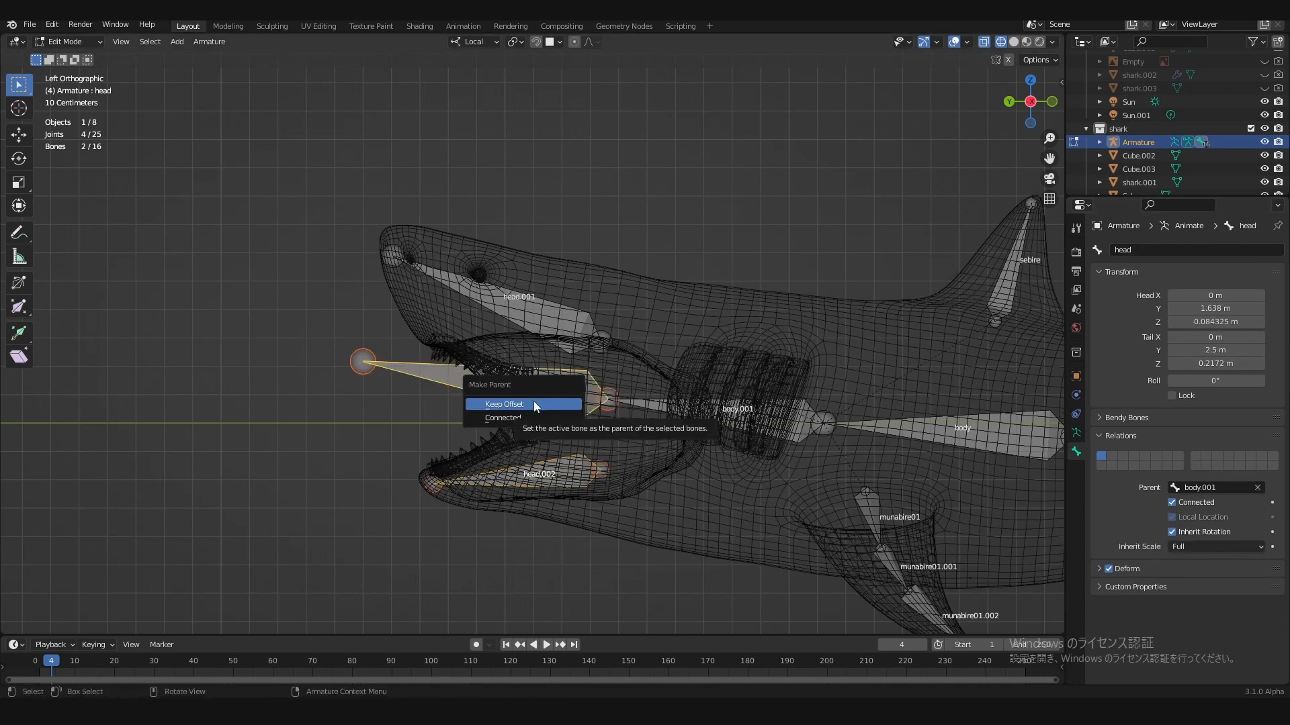
pyautogui.click(533, 404)
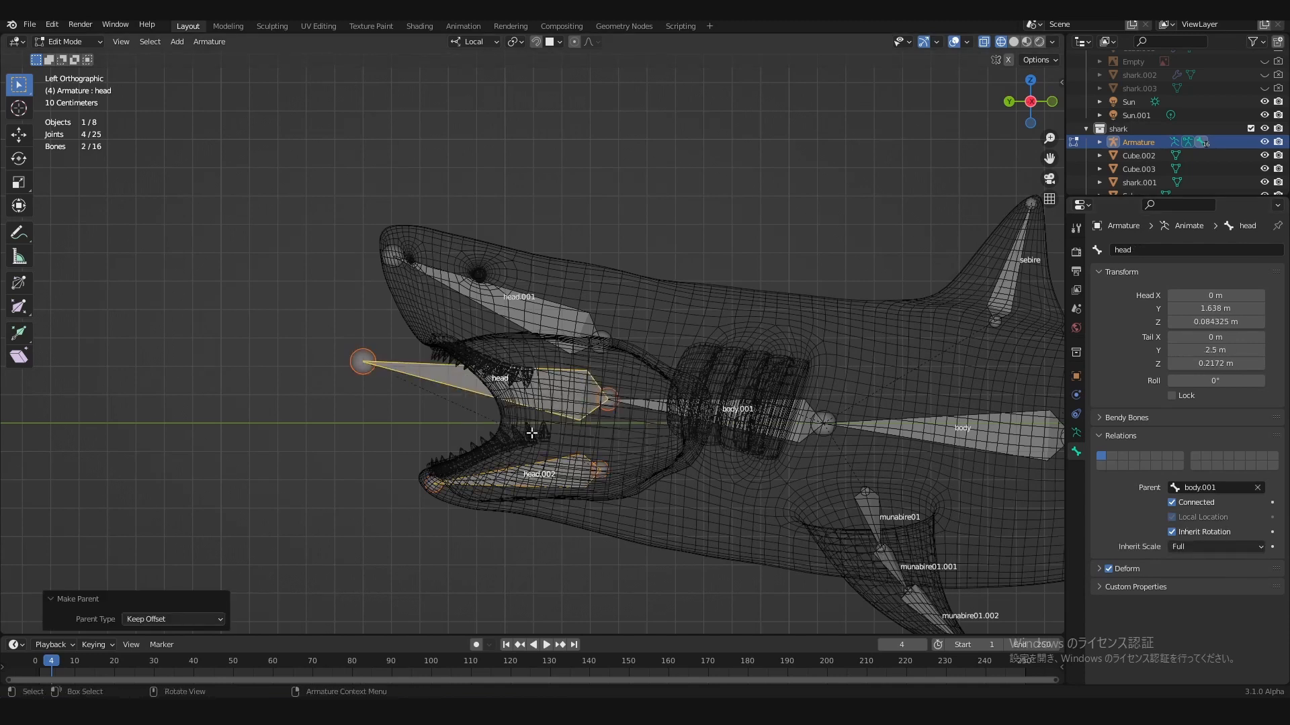
# Step: Parent the upper-jaw bone head.001 to the head bone with Keep Offset and save the file
pyautogui.click(553, 475)
pyautogui.keyDown('shift'); pyautogui.click(537, 397); pyautogui.keyUp('shift')
pyautogui.hotkey('ctrl', 'p')
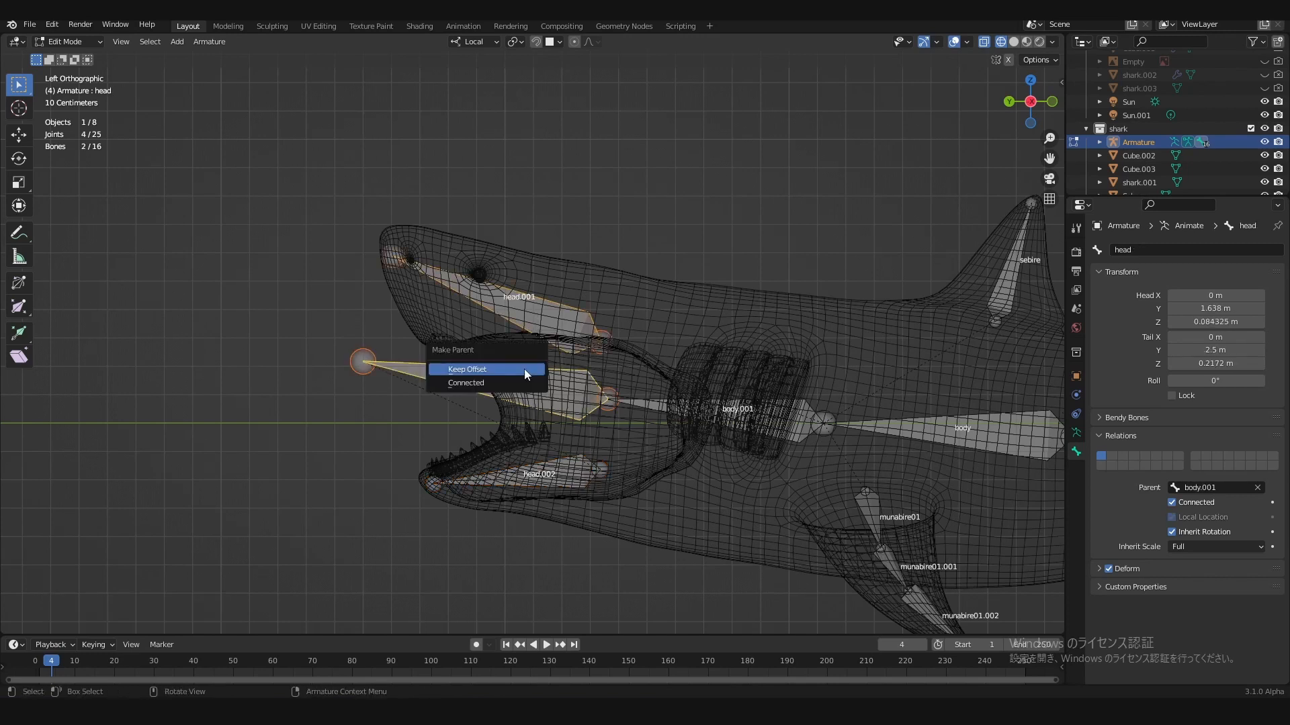
pyautogui.click(519, 367)
pyautogui.click(290, 336)
pyautogui.hotkey('ctrl', 's')
# Step: Auto-name the three munabire01 pectoral-fin bones by side along the X-Axis
pyautogui.scroll(-1, 900, 355)
pyautogui.keyDown('shift'); pyautogui.moveTo(899, 354); pyautogui.dragTo(599, 295, button='middle'); pyautogui.keyUp('shift')
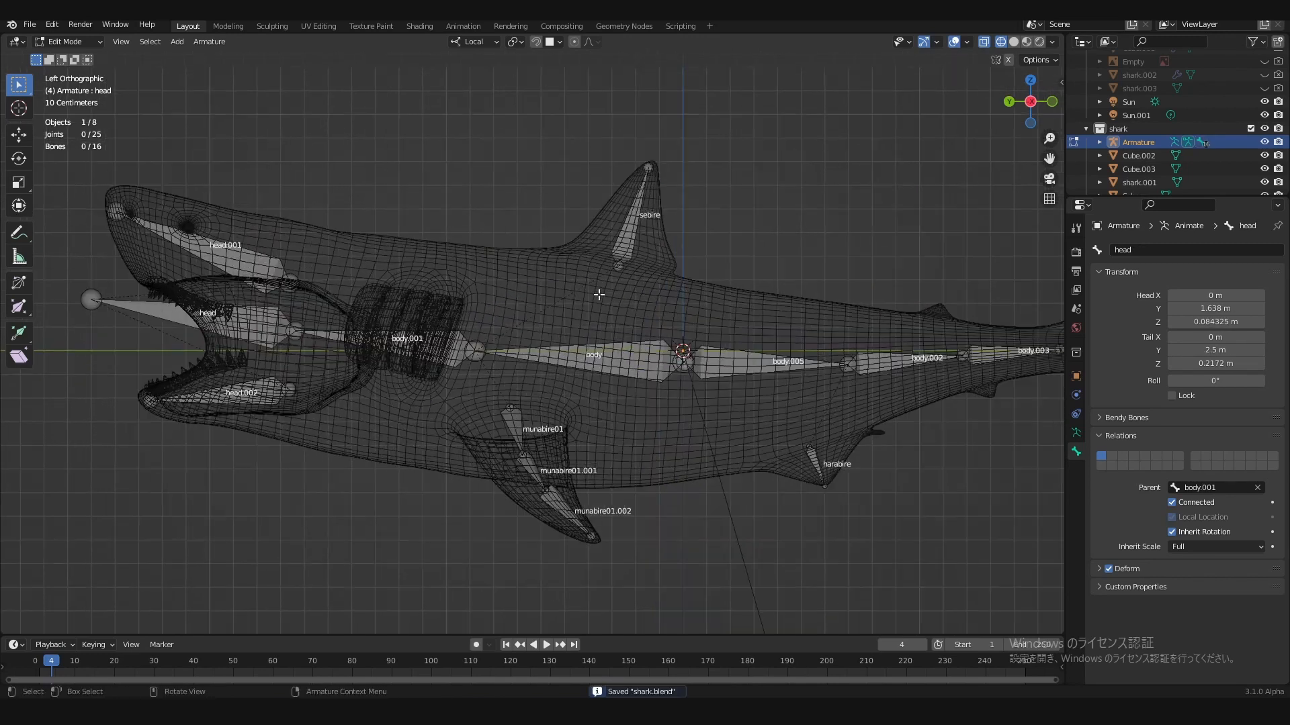
pyautogui.keyDown('alt'); pyautogui.moveTo(730, 325); pyautogui.dragTo(642, 345, button='middle'); pyautogui.keyUp('alt')
pyautogui.keyDown('shift'); pyautogui.click(530, 390); pyautogui.keyUp('shift')
pyautogui.keyDown('alt'); pyautogui.moveTo(736, 352); pyautogui.dragTo(361, 274, button='middle'); pyautogui.keyUp('alt')
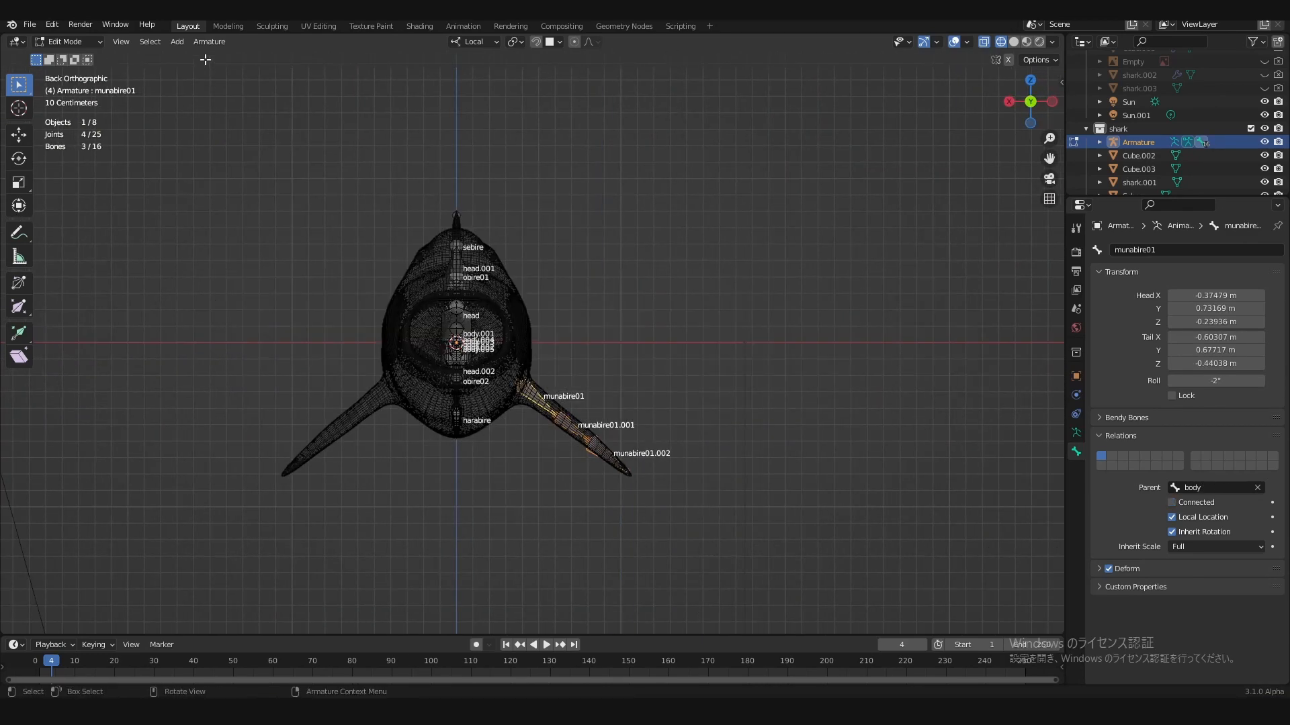
pyautogui.click(202, 43)
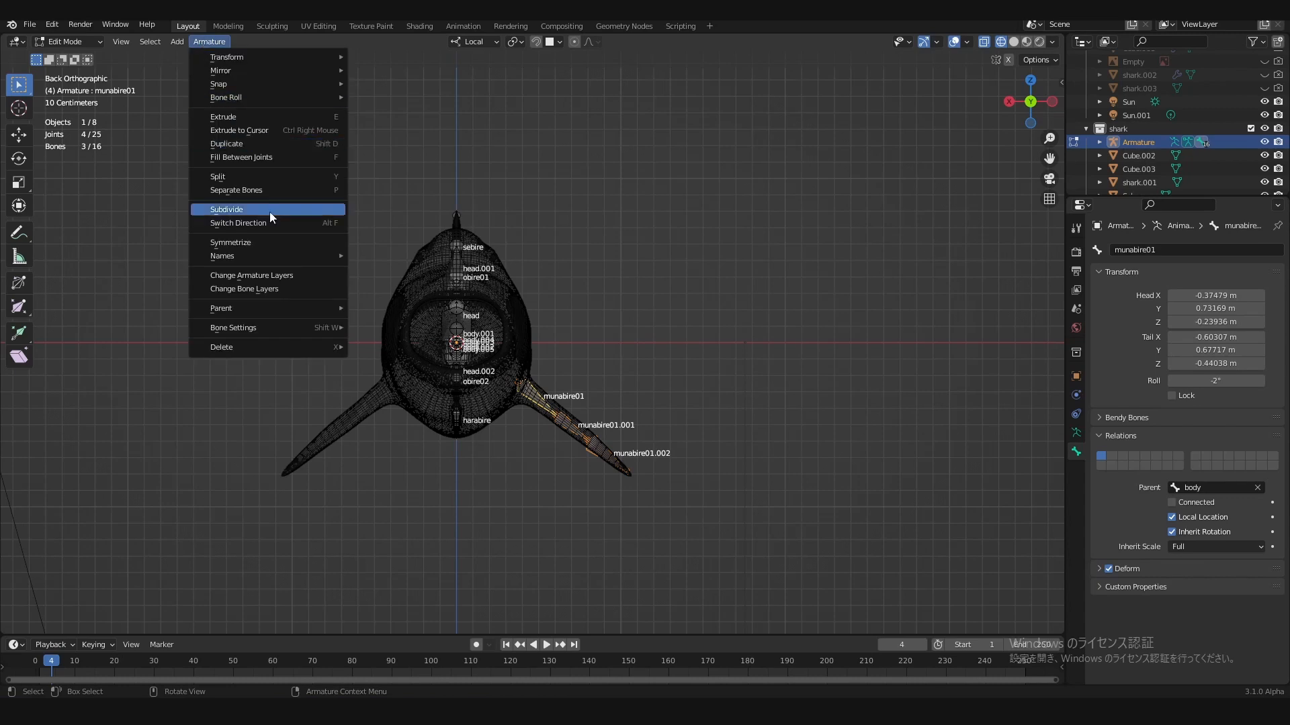
pyautogui.moveTo(298, 254)
pyautogui.click(352, 255)
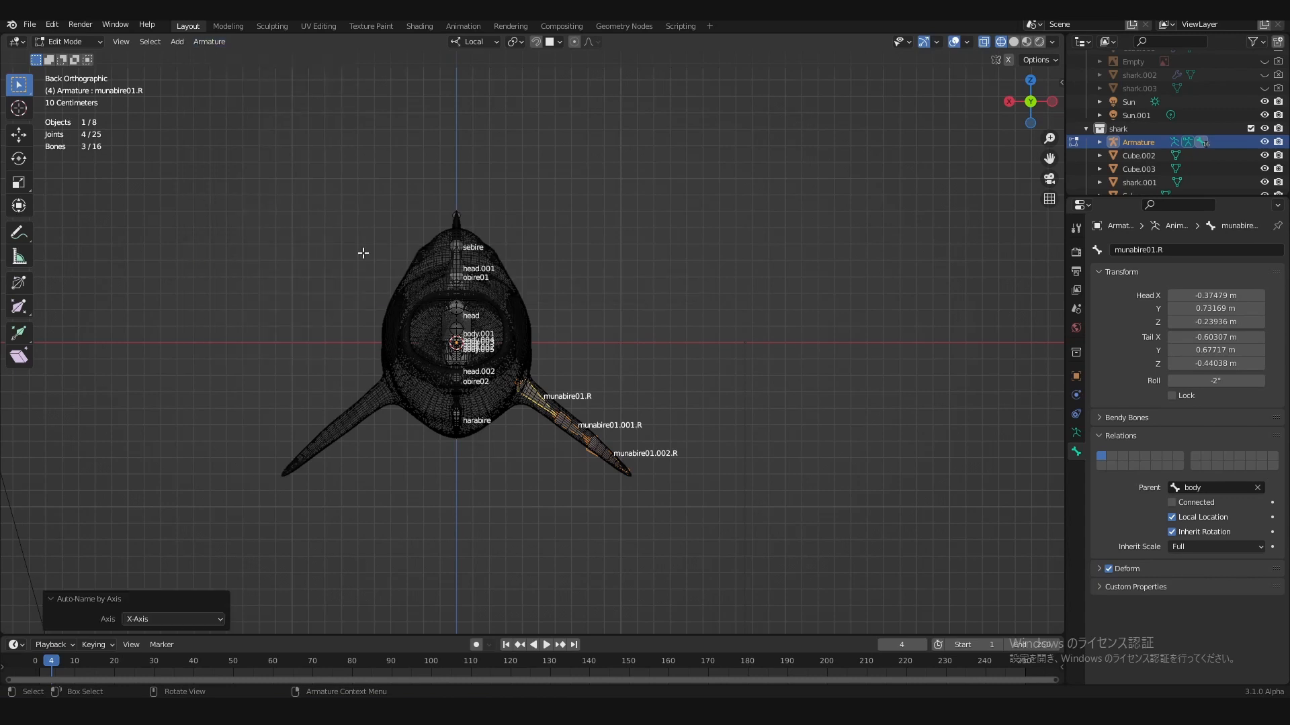
# Step: Symmetrize the three pectoral-fin bones onto the opposite fin and save the file
pyautogui.click(205, 42)
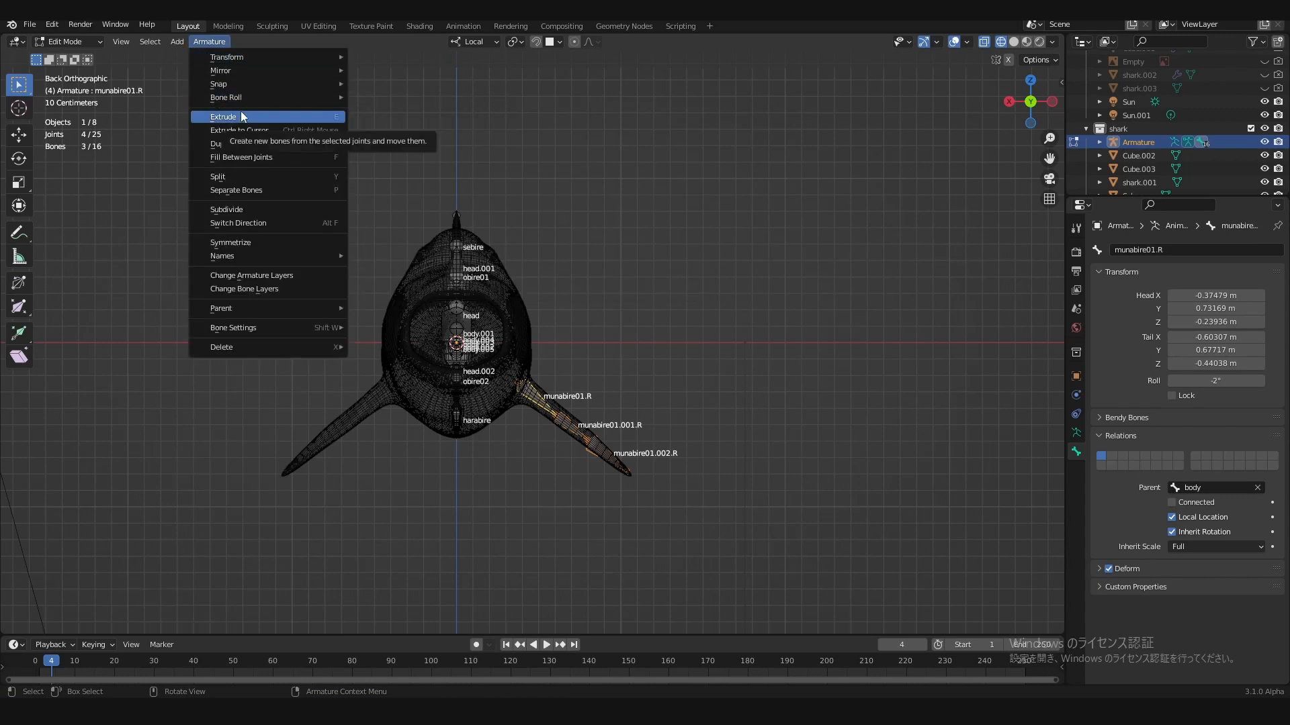
pyautogui.moveTo(229, 71)
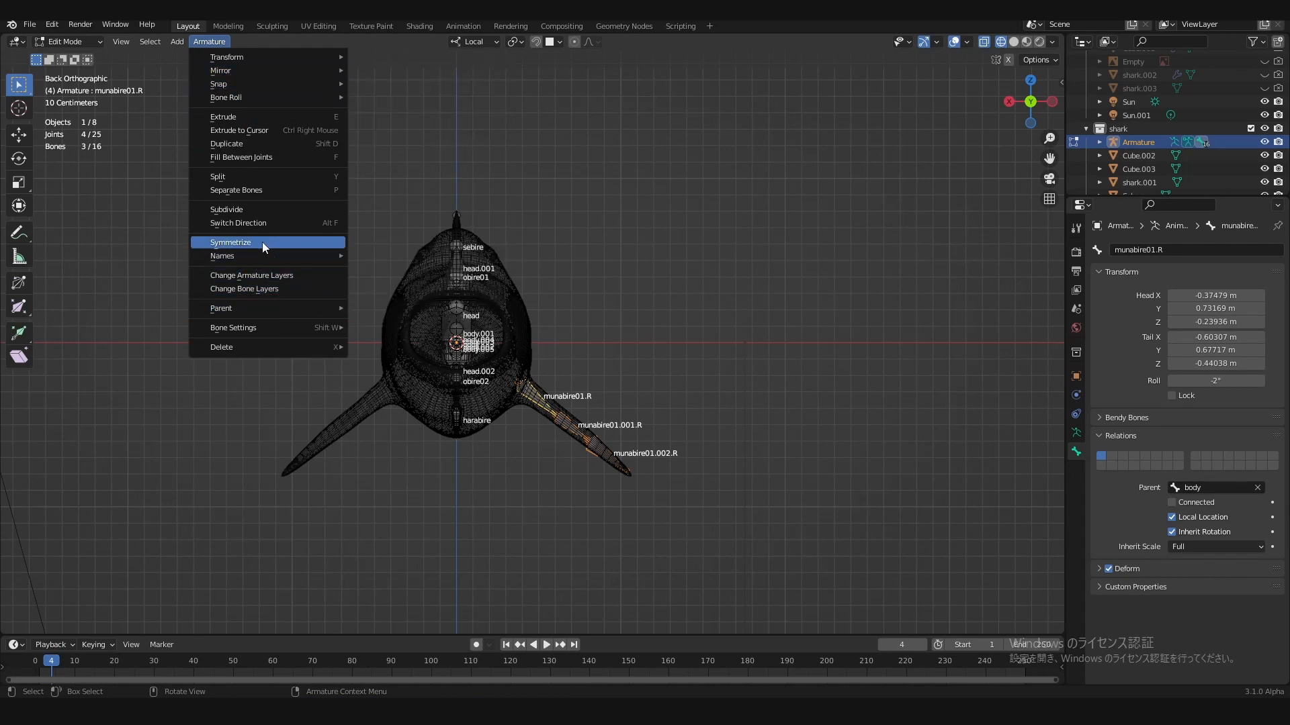
pyautogui.click(231, 242)
pyautogui.hotkey('ctrl', 's')
pyautogui.moveTo(605, 300); pyautogui.dragTo(536, 380, button='middle')
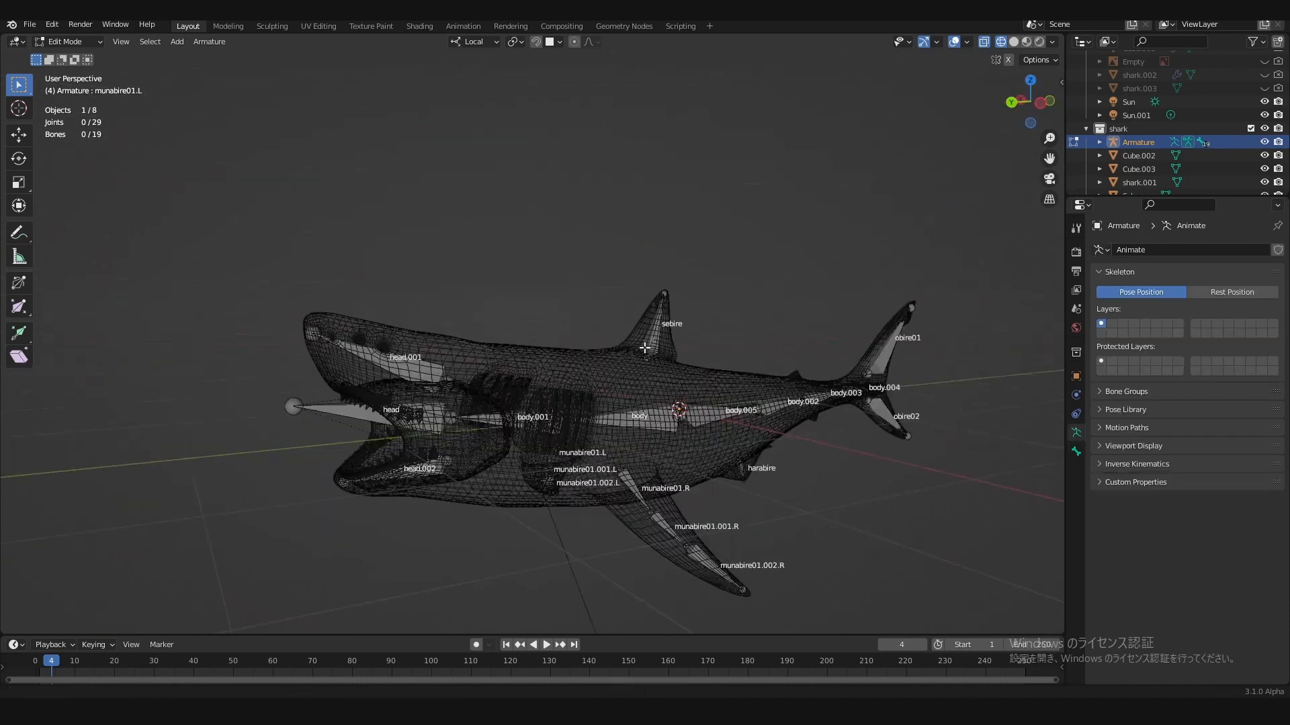
pyautogui.moveTo(537, 397); pyautogui.dragTo(551, 398, button='middle')
# Step: Test-rotate the head and body.001 bones in Pose Mode, cancel both rotations, return to Edit Mode and save the file
pyautogui.click(49, 46)
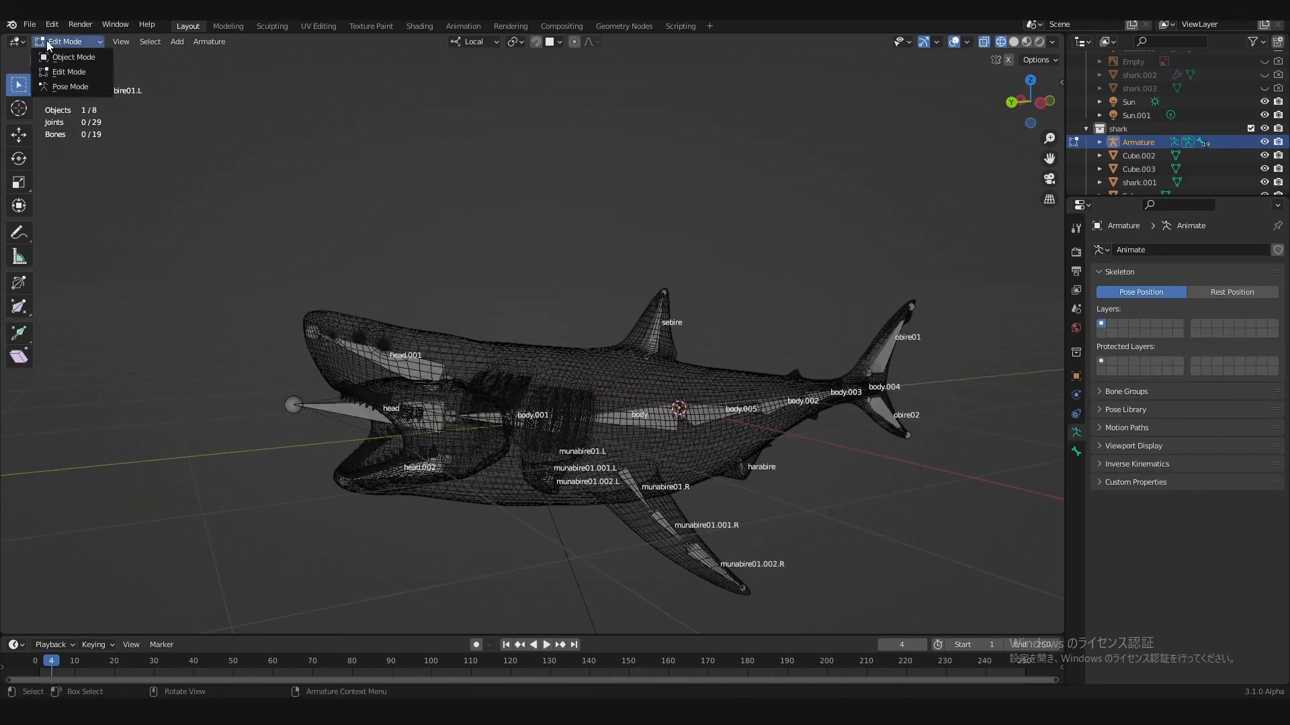
pyautogui.click(69, 87)
pyautogui.keyDown('alt'); pyautogui.moveTo(621, 300); pyautogui.dragTo(633, 301, button='middle'); pyautogui.keyUp('alt')
pyautogui.press('r')
pyautogui.rightClick(530, 411)
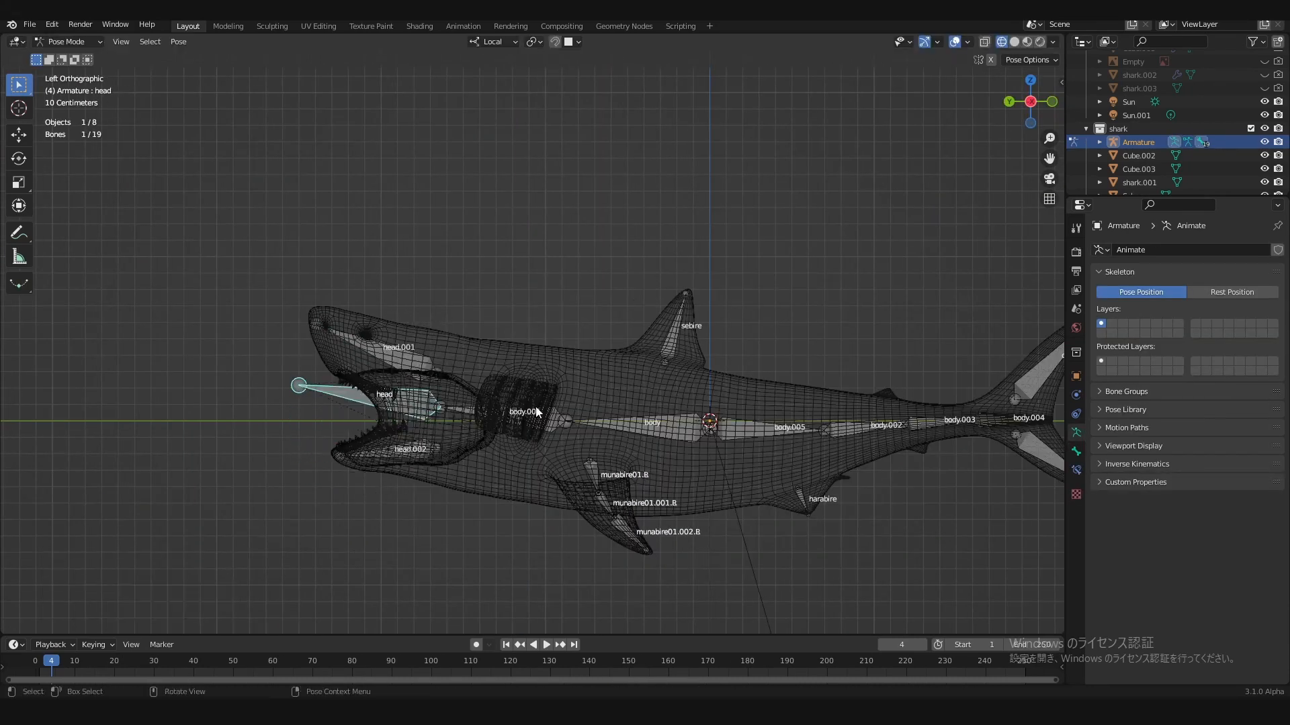
pyautogui.click(538, 412)
pyautogui.press('r')
pyautogui.rightClick(568, 423)
pyautogui.moveTo(568, 423); pyautogui.dragTo(622, 466, button='middle')
pyautogui.click(51, 45)
pyautogui.click(64, 73)
pyautogui.hotkey('ctrl', 's')
# Step: Duplicate the head bone, place the copy over the neck bone about -0.74 m in Y, name it era and save the file
pyautogui.scroll(3, 608, 416)
pyautogui.moveTo(598, 397); pyautogui.dragTo(510, 391, button='middle')
pyautogui.click(359, 326)
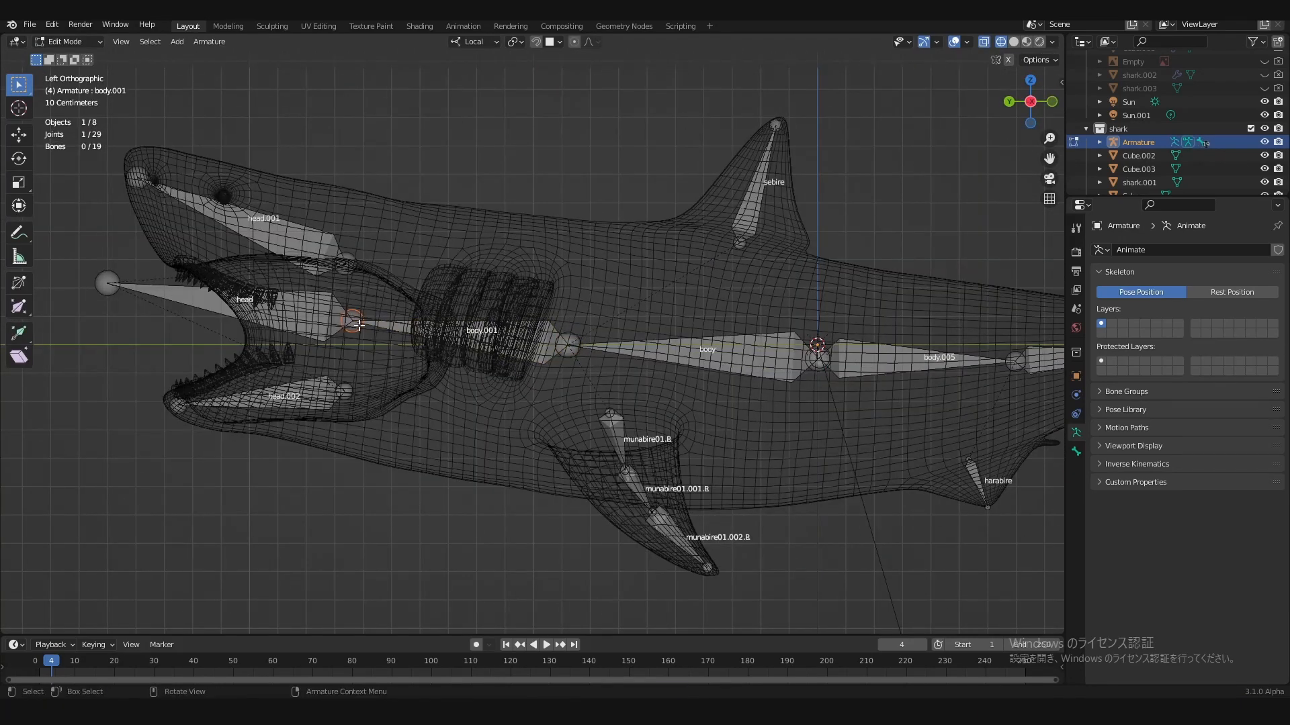
pyautogui.hotkey('shift', 'd')
pyautogui.click(553, 341)
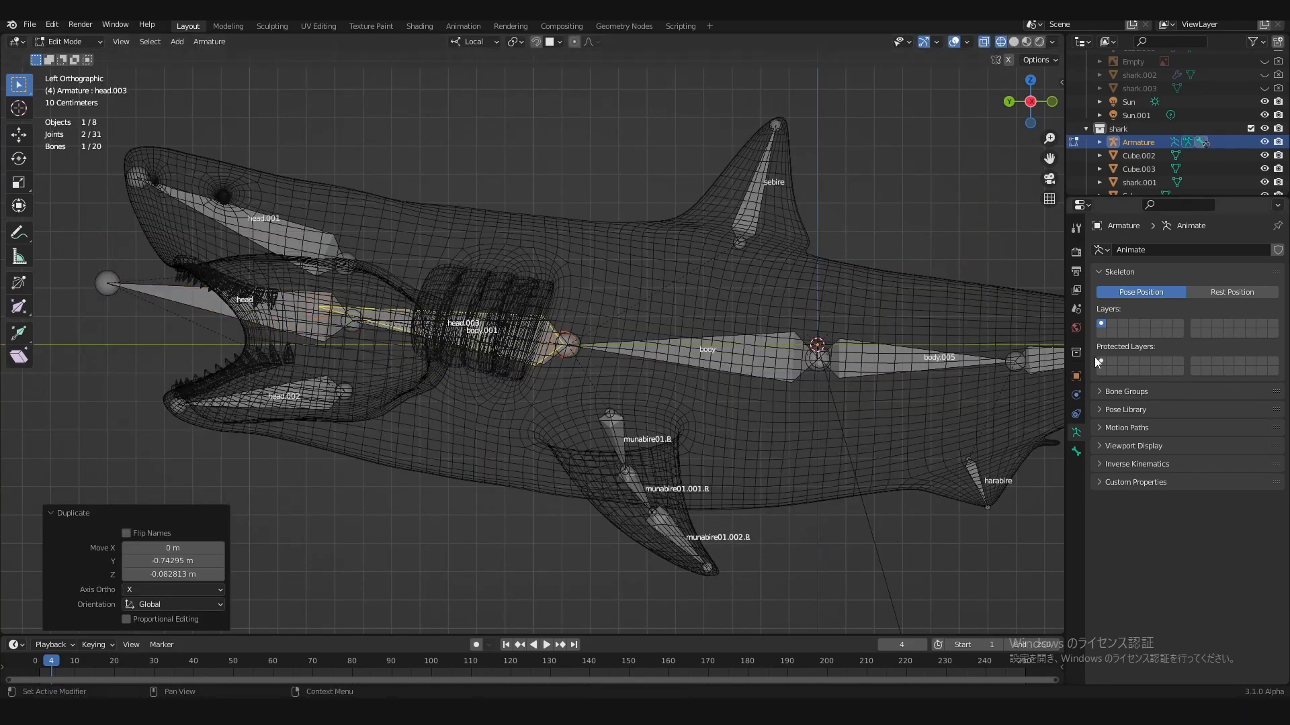
pyautogui.click(1076, 452)
pyautogui.click(1142, 249)
pyautogui.hotkey('ctrl', 's')
# Step: In the top view, move the era bone about -0.30 m in X and 0.18 m in Y to the gills
pyautogui.moveTo(567, 356); pyautogui.dragTo(577, 450, button='middle')
pyautogui.press('g')
pyautogui.click(636, 516)
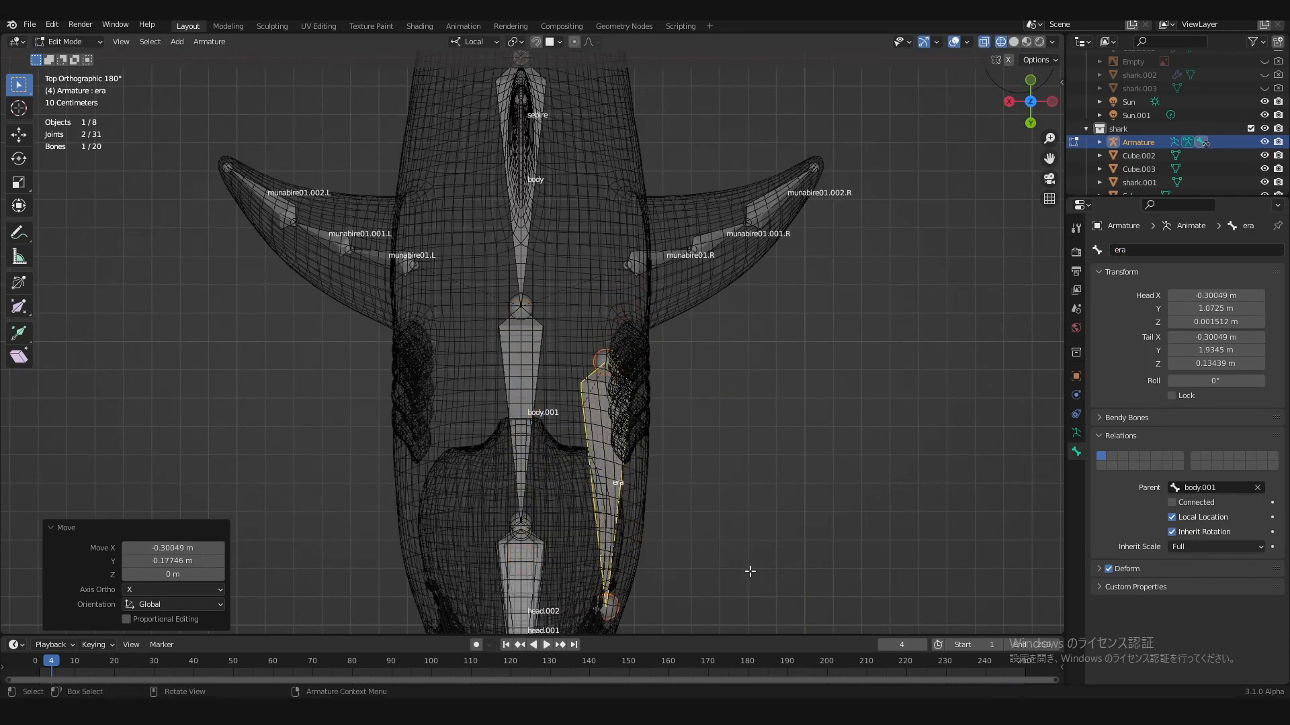
# Step: Shorten the era bone by moving its tip back to the gills' inner side and its base to the body's outer surface
pyautogui.click(608, 607)
pyautogui.press('g')
pyautogui.click(611, 439)
pyautogui.click(607, 364)
pyautogui.press('g')
pyautogui.click(644, 377)
# Step: Reverse the era bone by moving its tip outside the body and its base to the gills' inner side
pyautogui.click(612, 439)
pyautogui.press('g')
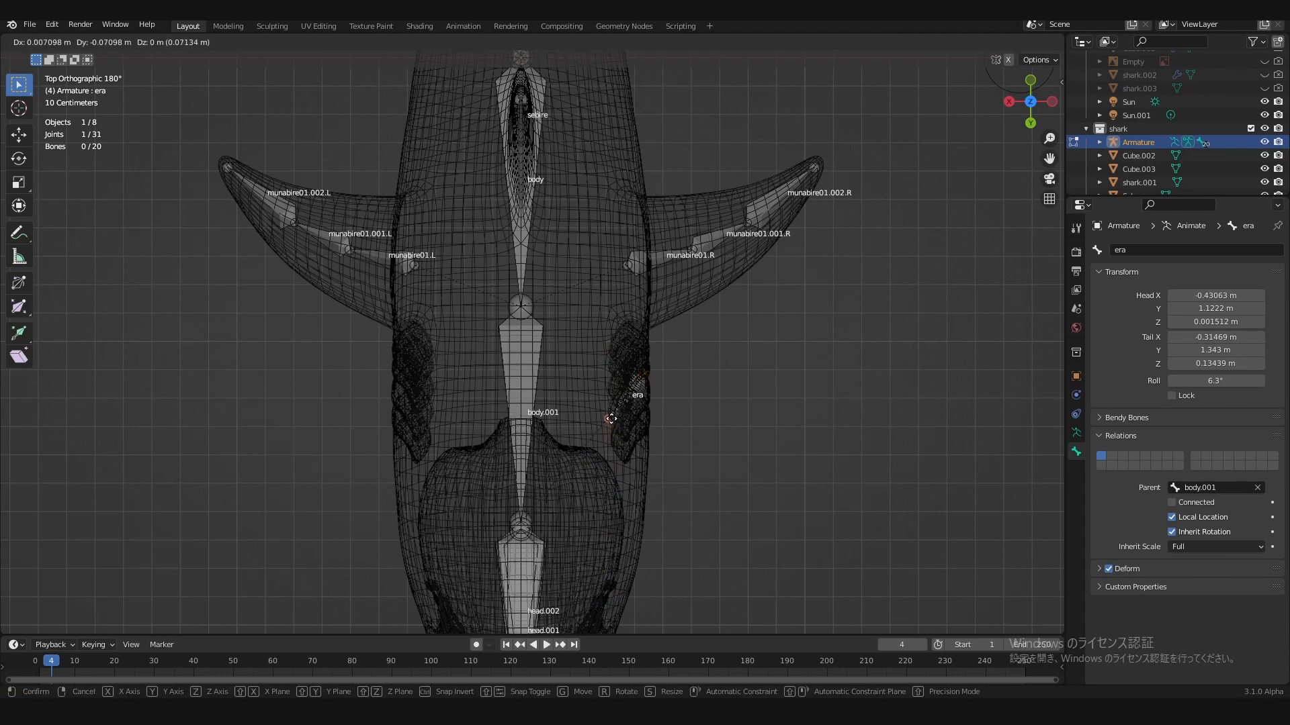
pyautogui.click(665, 376)
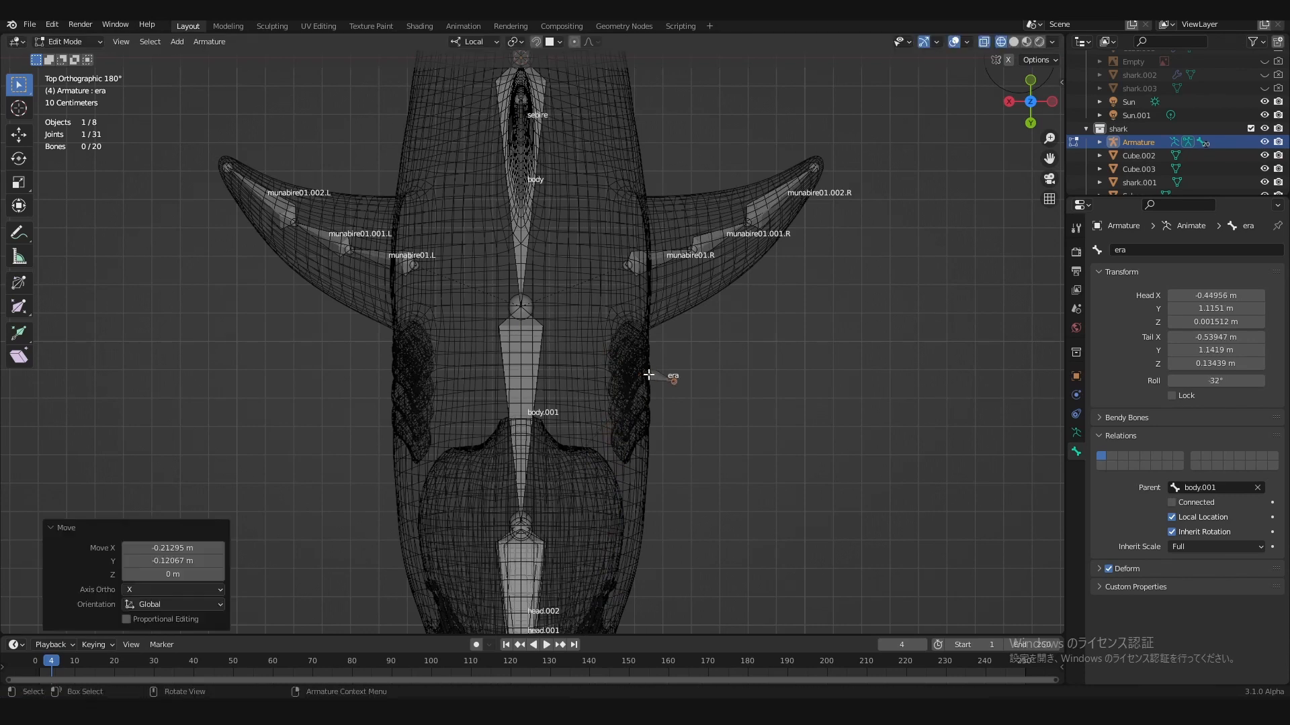
pyautogui.press('g')
pyautogui.click(616, 402)
# Step: Fine-tune the era bone's ends so the tip sits on the body's outer surface and the base inside the gills
pyautogui.click(645, 382)
pyautogui.press('g')
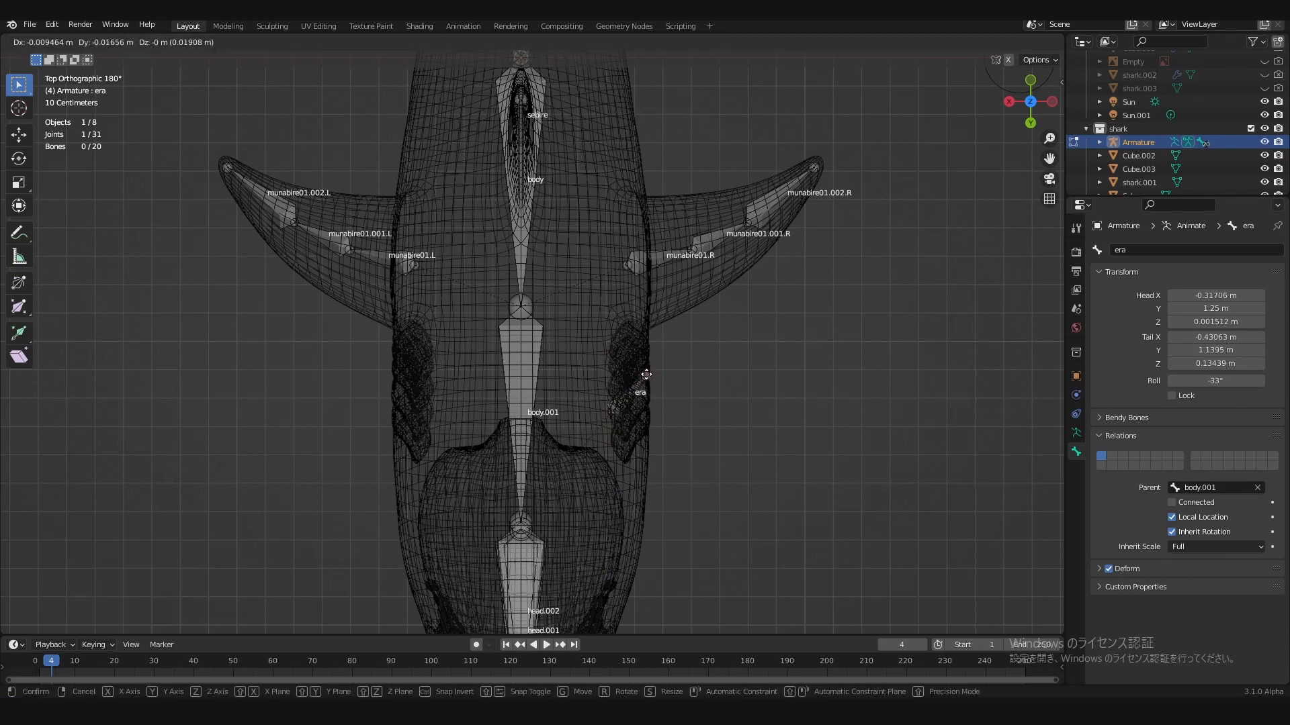
pyautogui.click(647, 374)
pyautogui.click(615, 409)
pyautogui.press('g')
pyautogui.click(620, 405)
# Step: Auto-name the era bone by its left/right side, symmetrize it across the body and save the file
pyautogui.click(631, 391)
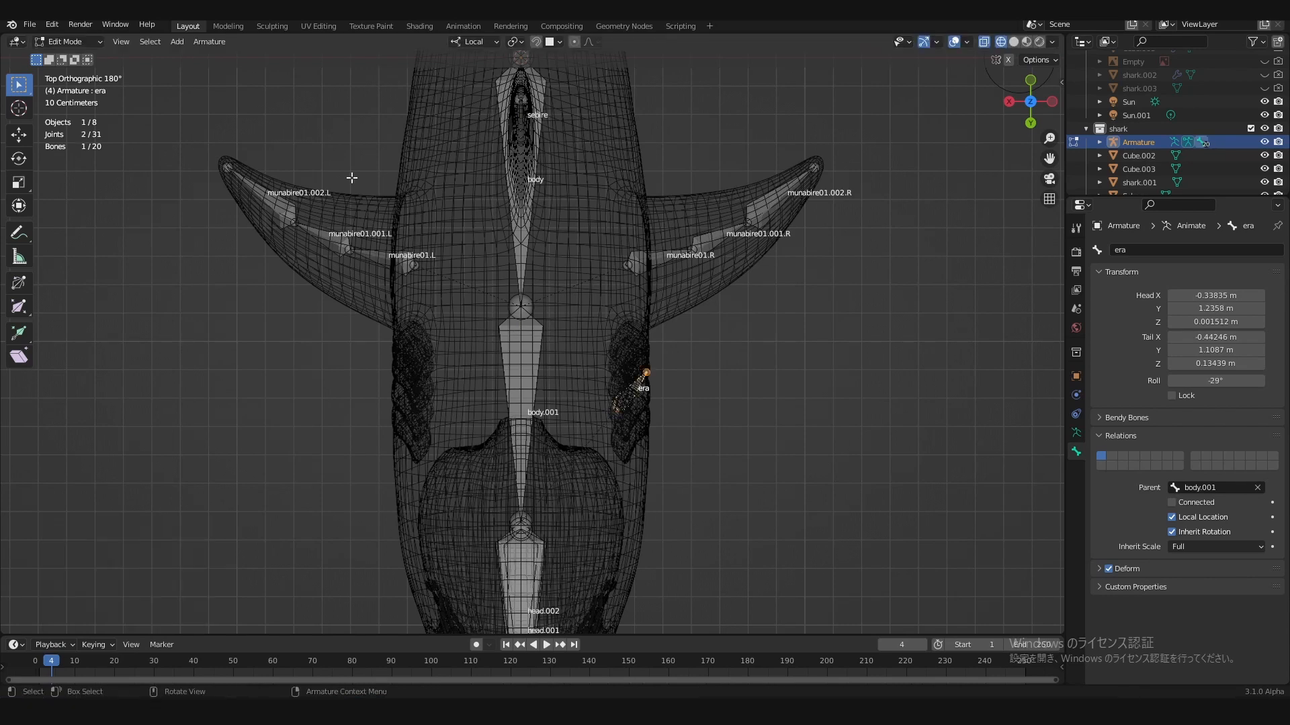
pyautogui.click(209, 42)
pyautogui.moveTo(250, 258)
pyautogui.click(405, 256)
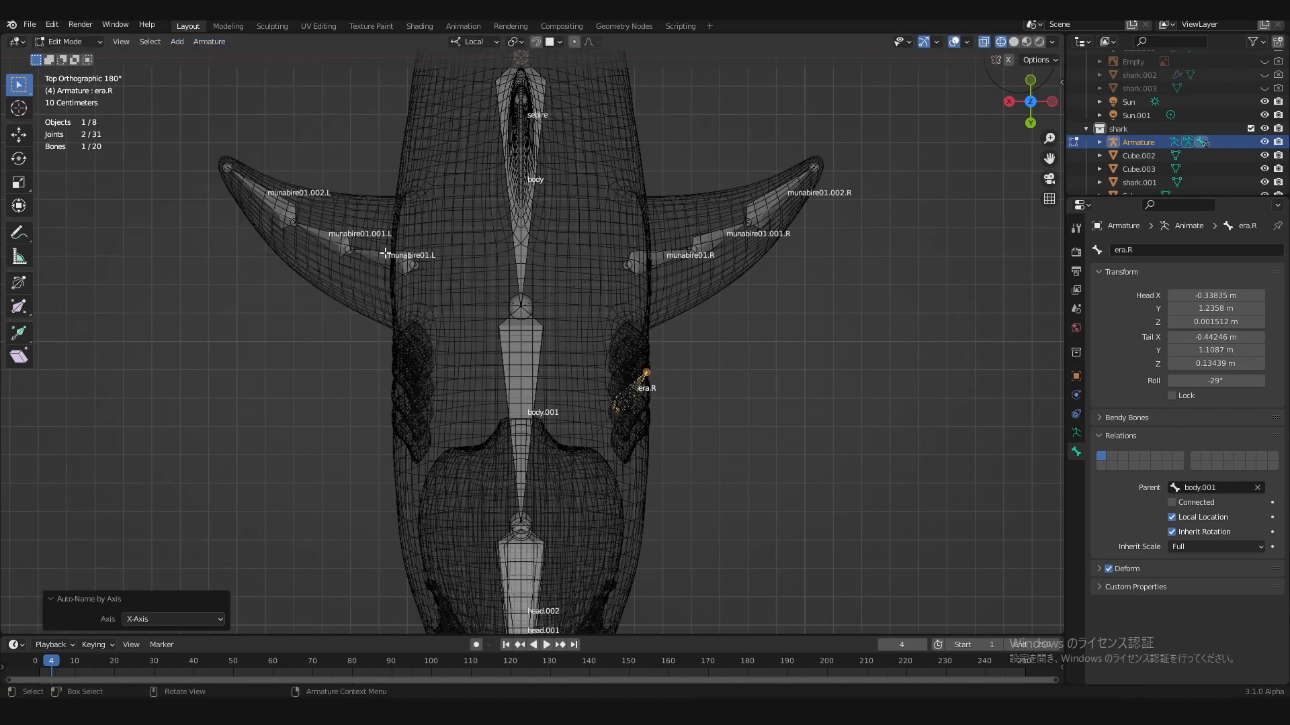
pyautogui.click(209, 41)
pyautogui.click(231, 243)
pyautogui.moveTo(604, 322); pyautogui.dragTo(680, 244, button='middle')
pyautogui.click(680, 244)
pyautogui.hotkey('ctrl', 's')
# Step: Switch to Pose Mode, test-rotate the body.002 and body.004 bones and cancel both rotations
pyautogui.moveTo(537, 283); pyautogui.dragTo(475, 284, button='middle')
pyautogui.scroll(-2, 475, 285)
pyautogui.moveTo(564, 298); pyautogui.dragTo(597, 312, button='middle')
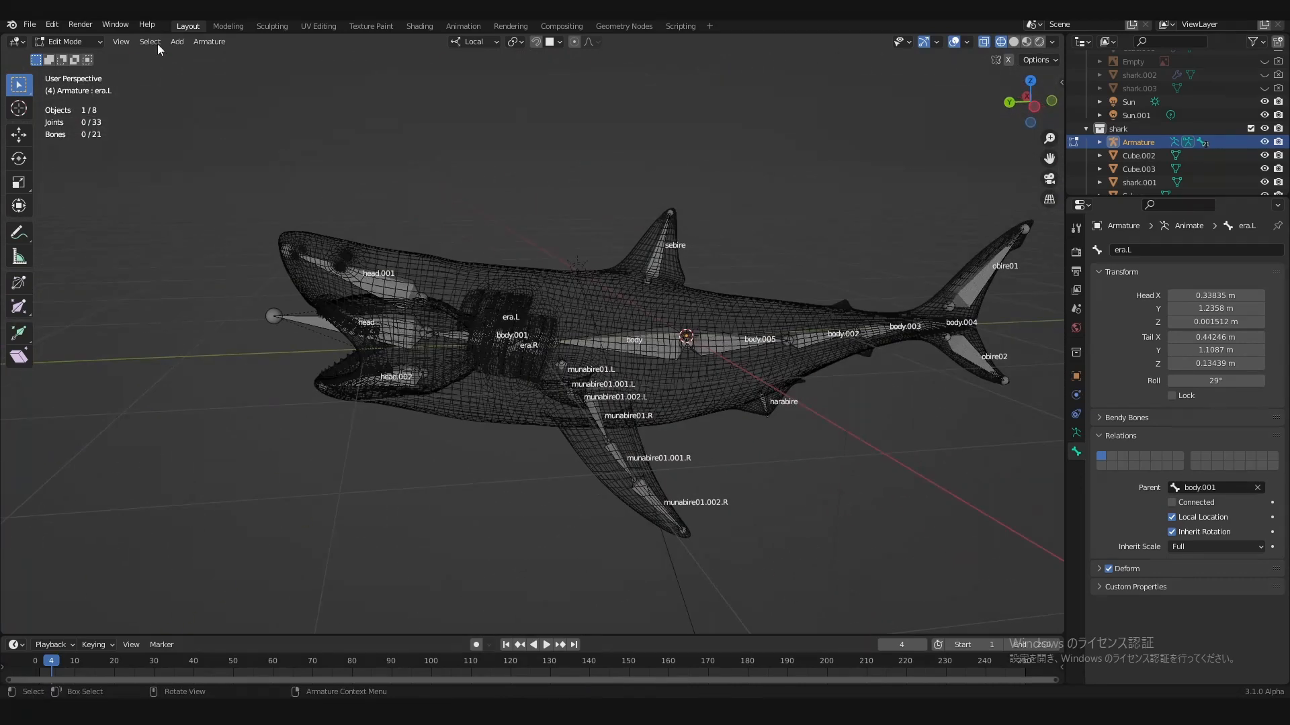
pyautogui.click(78, 42)
pyautogui.click(73, 87)
pyautogui.click(650, 302)
pyautogui.keyDown('shift'); pyautogui.moveTo(839, 329); pyautogui.dragTo(683, 310, button='middle'); pyautogui.keyUp('shift')
pyautogui.press('r')
pyautogui.rightClick(675, 229)
pyautogui.moveTo(685, 235); pyautogui.dragTo(639, 238, button='middle')
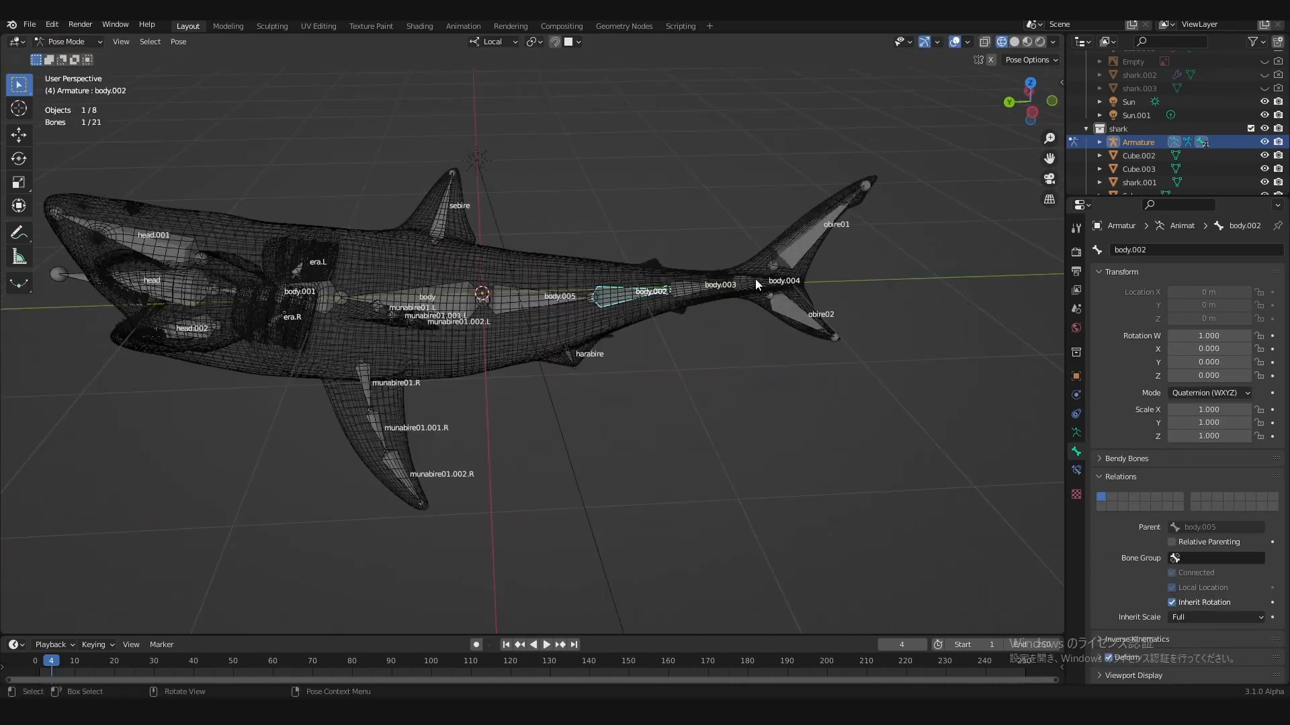
pyautogui.click(755, 279)
pyautogui.press('r')
pyautogui.press('z')
pyautogui.rightClick(779, 222)
# Step: In Edit Mode, parent the tail fin bones obire01 and obire02 to the body.004 bone and save the file
pyautogui.keyDown('shift'); pyautogui.moveTo(783, 217); pyautogui.dragTo(533, 205, button='middle'); pyautogui.keyUp('shift')
pyautogui.scroll(3, 533, 204)
pyautogui.click(638, 255)
pyautogui.press('Tab')
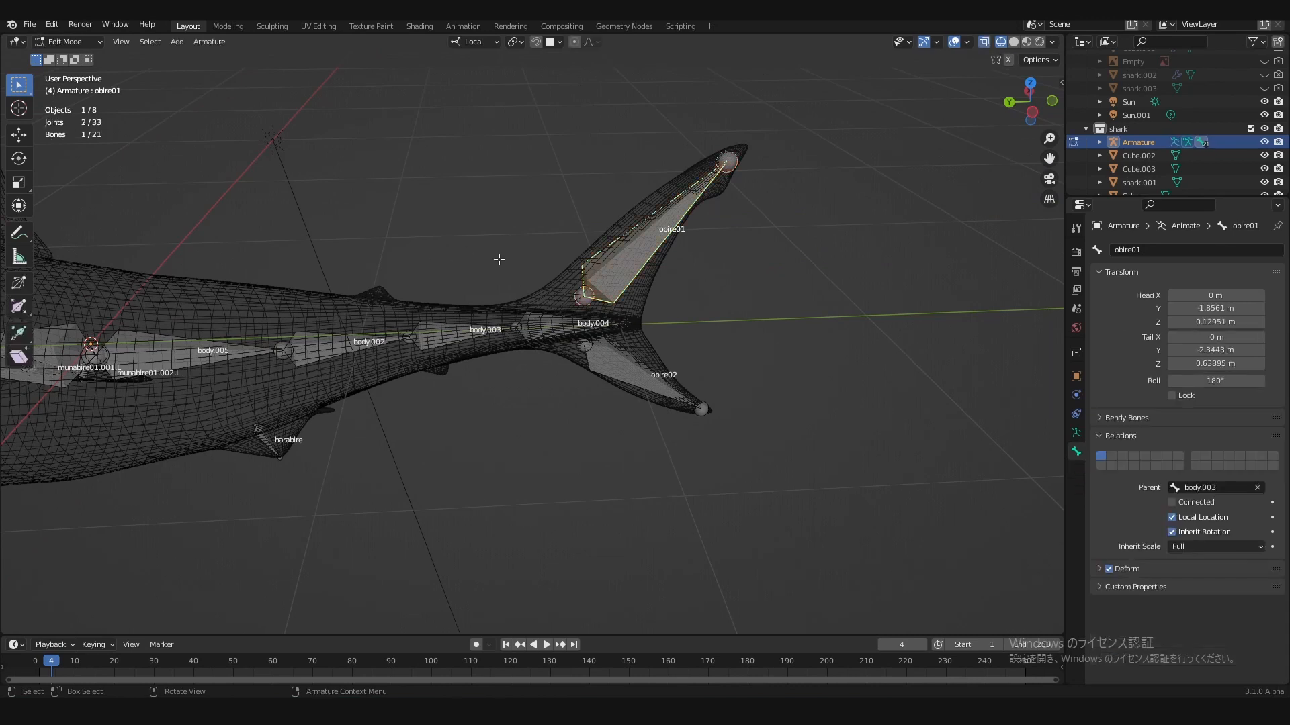
pyautogui.keyDown('shift'); pyautogui.click(588, 326); pyautogui.keyUp('shift')
pyautogui.hotkey('ctrl', 'p')
pyautogui.click(571, 325)
pyautogui.click(605, 362)
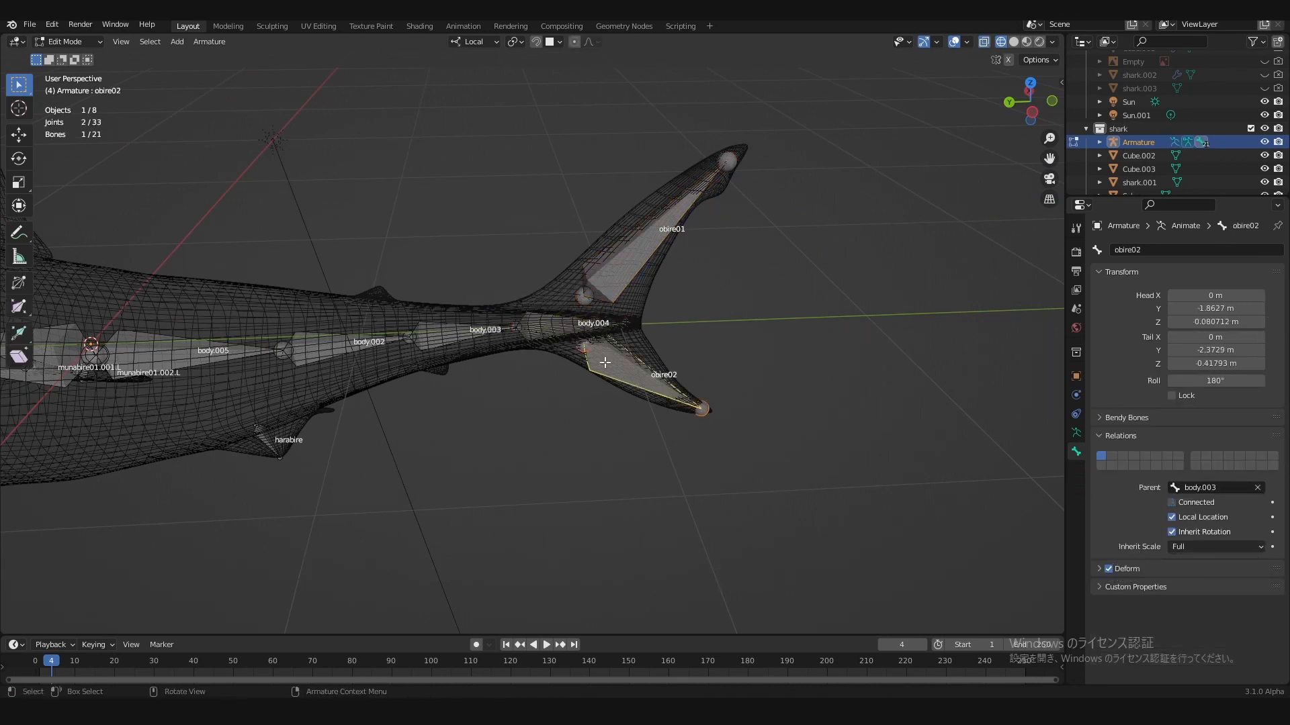
pyautogui.hotkey('ctrl', 'p')
pyautogui.click(565, 334)
pyautogui.hotkey('ctrl', 's')
# Step: Switch to Pose Mode, test-rotate the body.004 bone about its local Z axis and undo the rotation
pyautogui.click(70, 42)
pyautogui.click(69, 86)
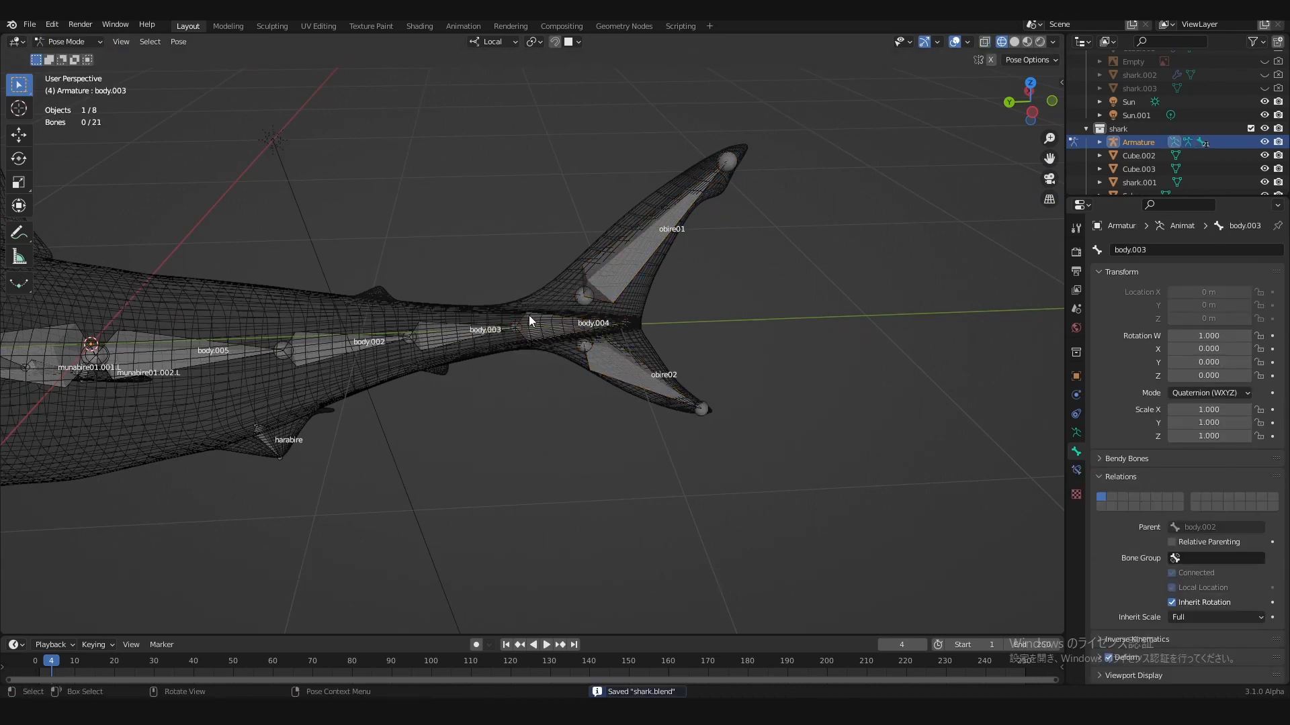
pyautogui.click(554, 328)
pyautogui.moveTo(671, 343); pyautogui.dragTo(733, 352, button='middle')
pyautogui.press('r')
pyautogui.press('z')
pyautogui.click(750, 412)
pyautogui.hotkey('ctrl', 'z')
# Step: Test-rotate the body.003 bone about its local Z axis, undo it, and try the same rotation on body.002
pyautogui.click(480, 347)
pyautogui.press('r')
pyautogui.press('z')
pyautogui.click(538, 353)
pyautogui.hotkey('ctrl', 'z')
pyautogui.click(372, 379)
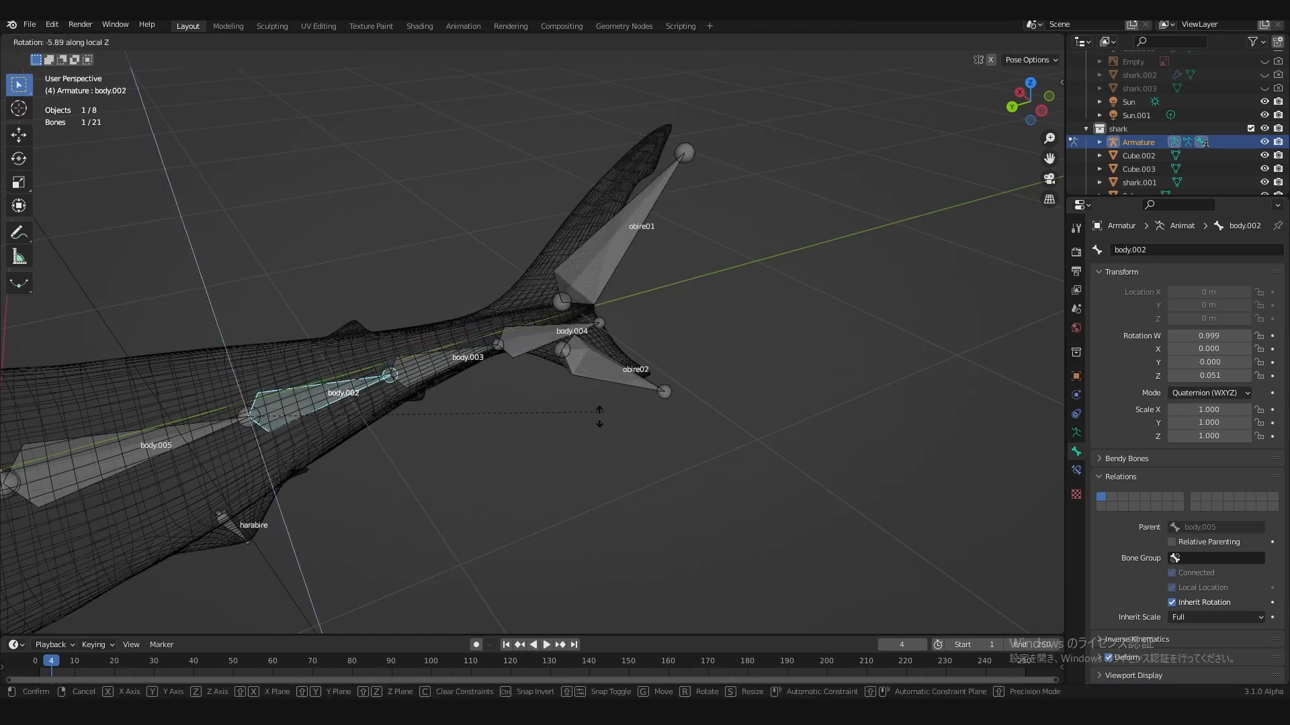
pyautogui.scroll(-5, 493, 319)
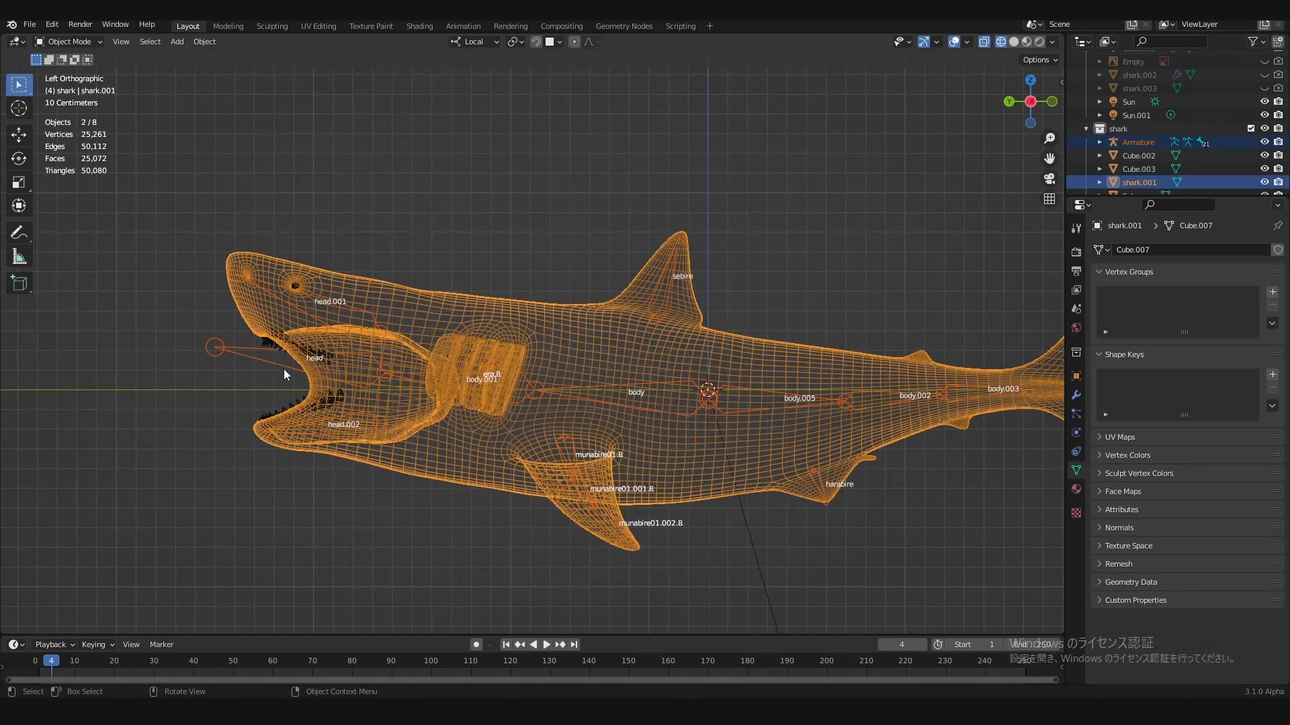
# Step: In Object Mode, select the shark mesh and the armature, and parent the mesh to the armature with automatic weights
pyautogui.click(377, 326)
pyautogui.click(349, 337)
pyautogui.keyDown('shift'); pyautogui.click(304, 370); pyautogui.keyUp('shift')
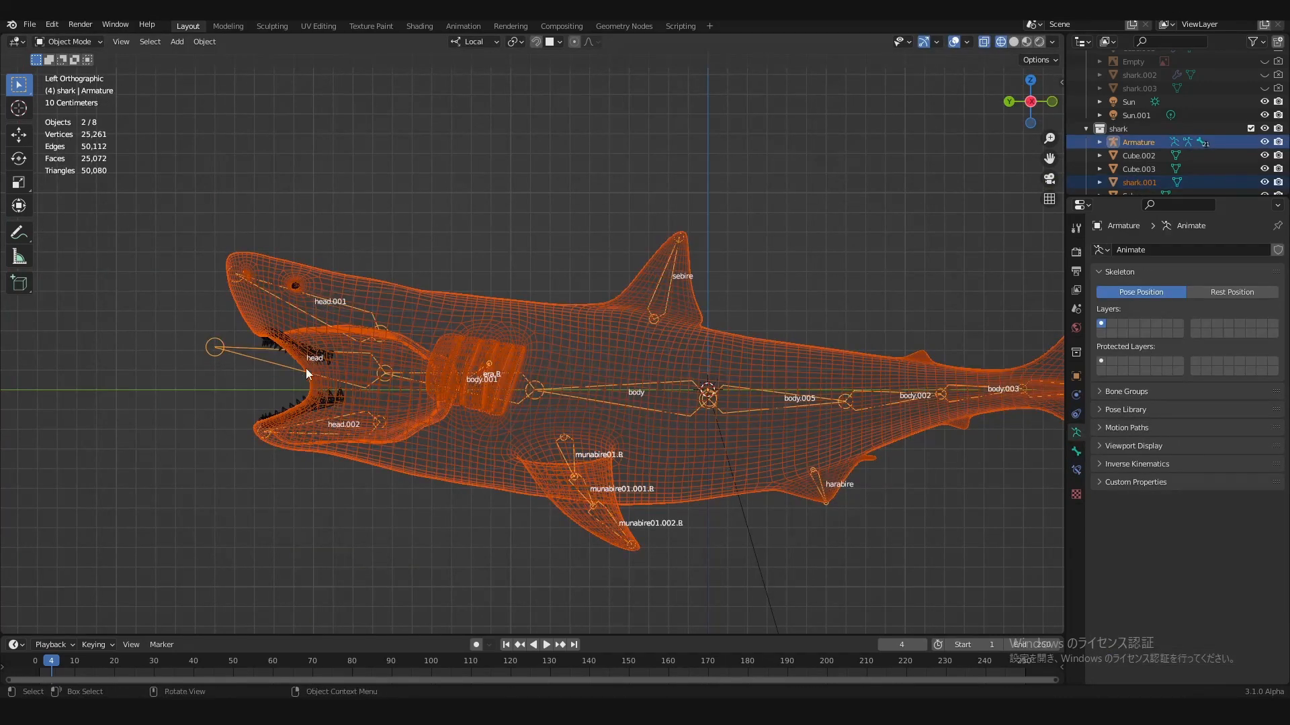
pyautogui.keyDown('shift'); pyautogui.moveTo(347, 367); pyautogui.dragTo(397, 371, button='middle'); pyautogui.keyUp('shift')
pyautogui.hotkey('ctrl', 'p')
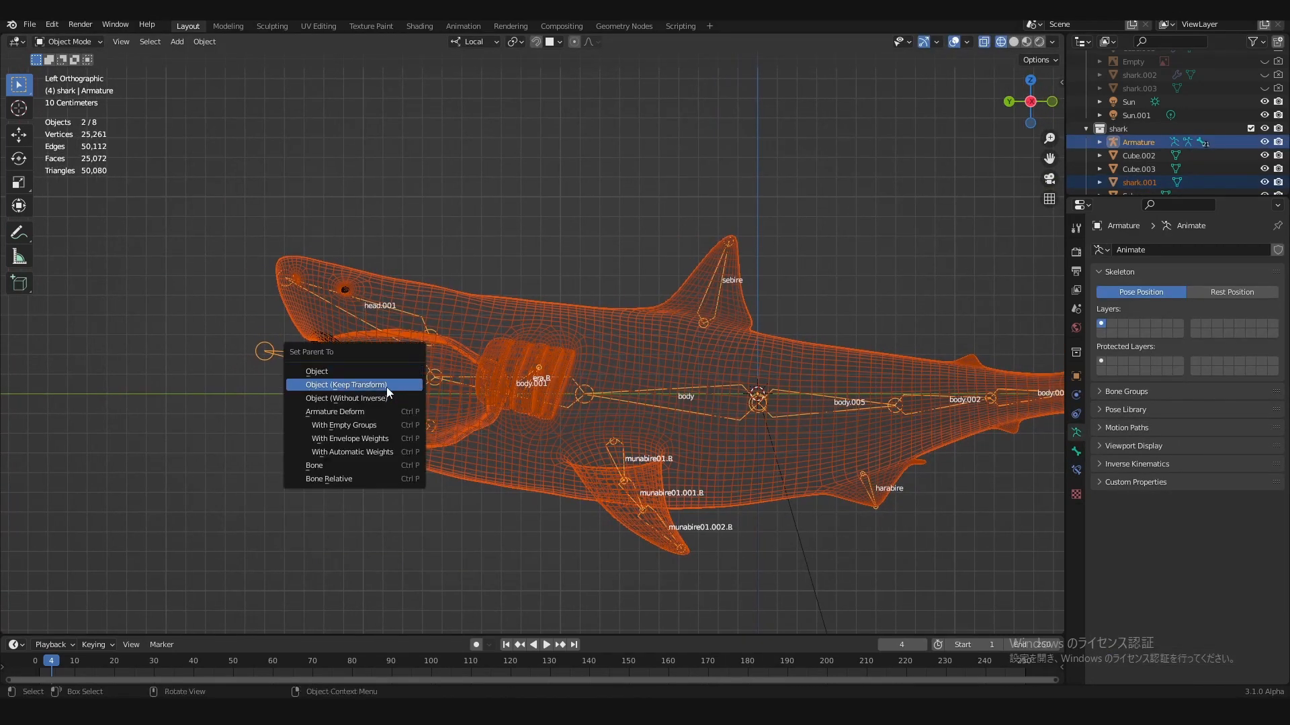
pyautogui.click(393, 449)
# Step: Switch the viewport to solid shading and set the armature to display in front of the mesh
pyautogui.press('z')
pyautogui.click(457, 416)
pyautogui.click(307, 362)
pyautogui.click(1076, 376)
pyautogui.click(1105, 535)
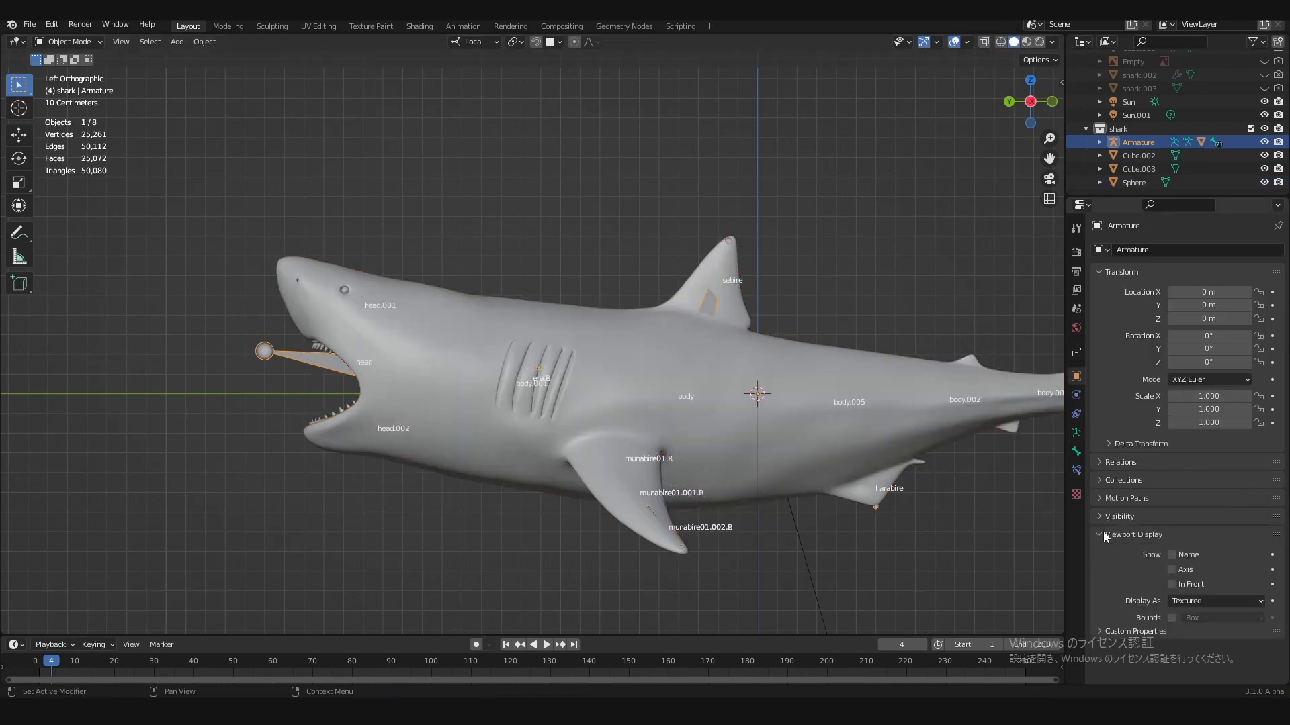
pyautogui.click(1172, 584)
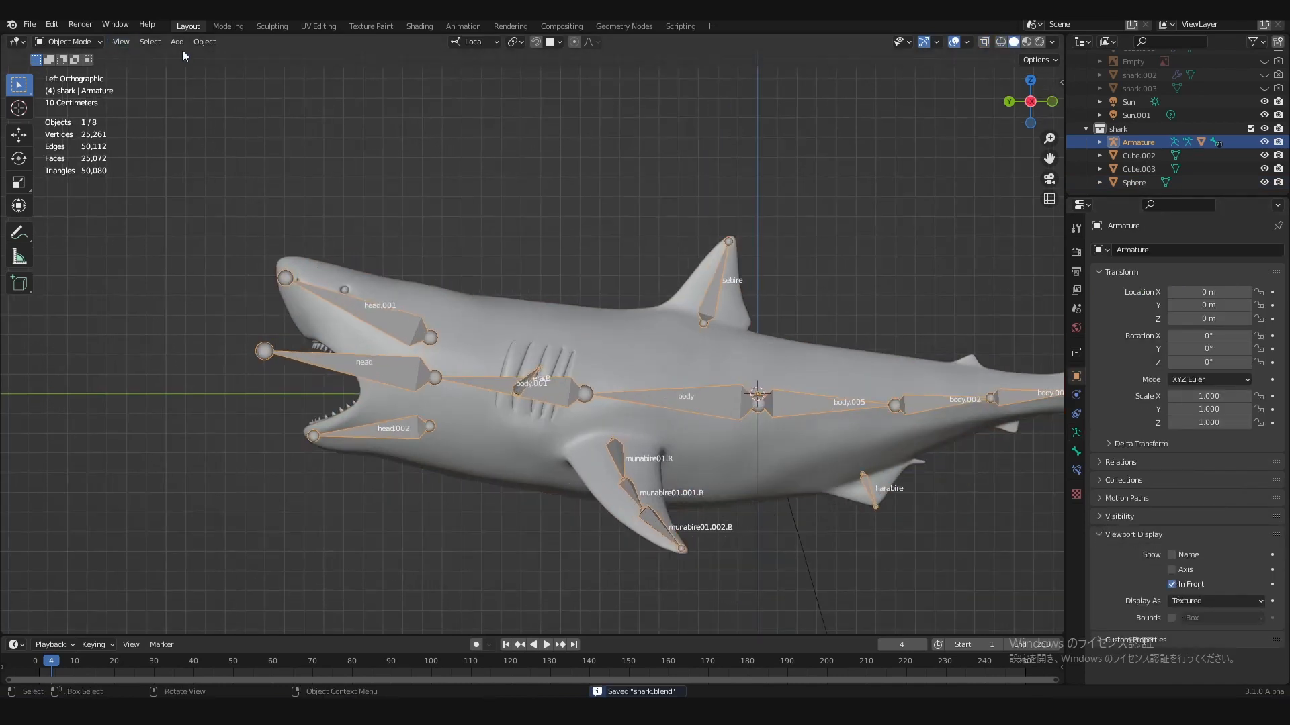
# Step: Switch to Pose Mode, test-rotate the head bone and undo it, and test-rotate the head.001 bone downwards
pyautogui.click(74, 42)
pyautogui.click(76, 86)
pyautogui.press('r')
pyautogui.click(530, 373)
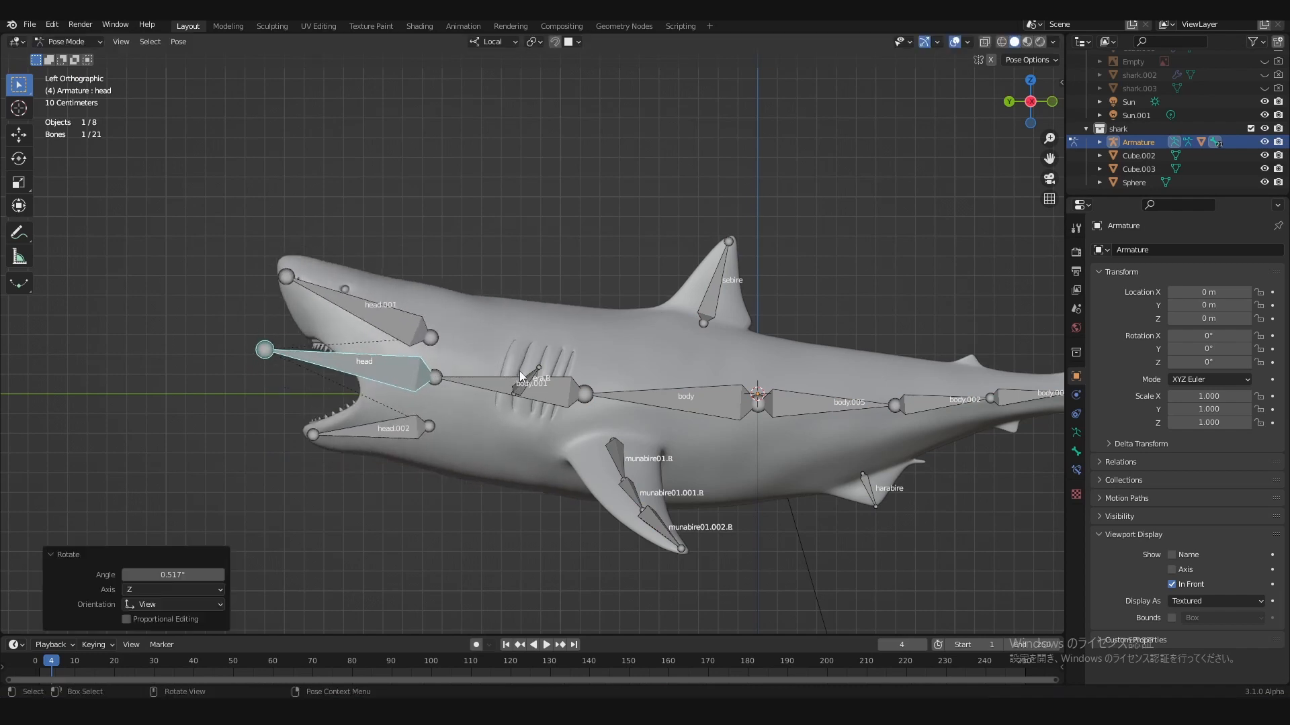
pyautogui.hotkey('ctrl', 'z')
pyautogui.click(391, 314)
pyautogui.press('r')
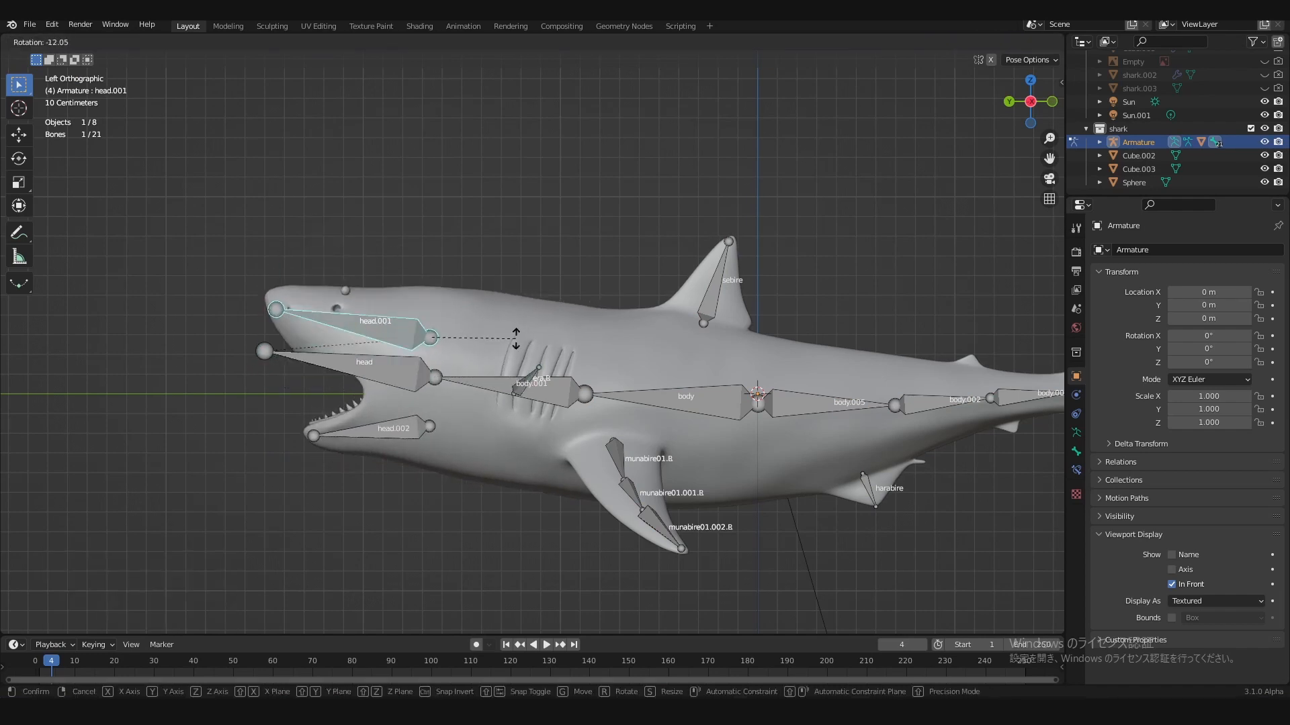
pyautogui.click(522, 356)
# Step: Test the mesh deformation by rotating the body.001, body and head.002 bones
pyautogui.click(559, 392)
pyautogui.press('r')
pyautogui.click(665, 379)
pyautogui.click(705, 399)
pyautogui.press('r')
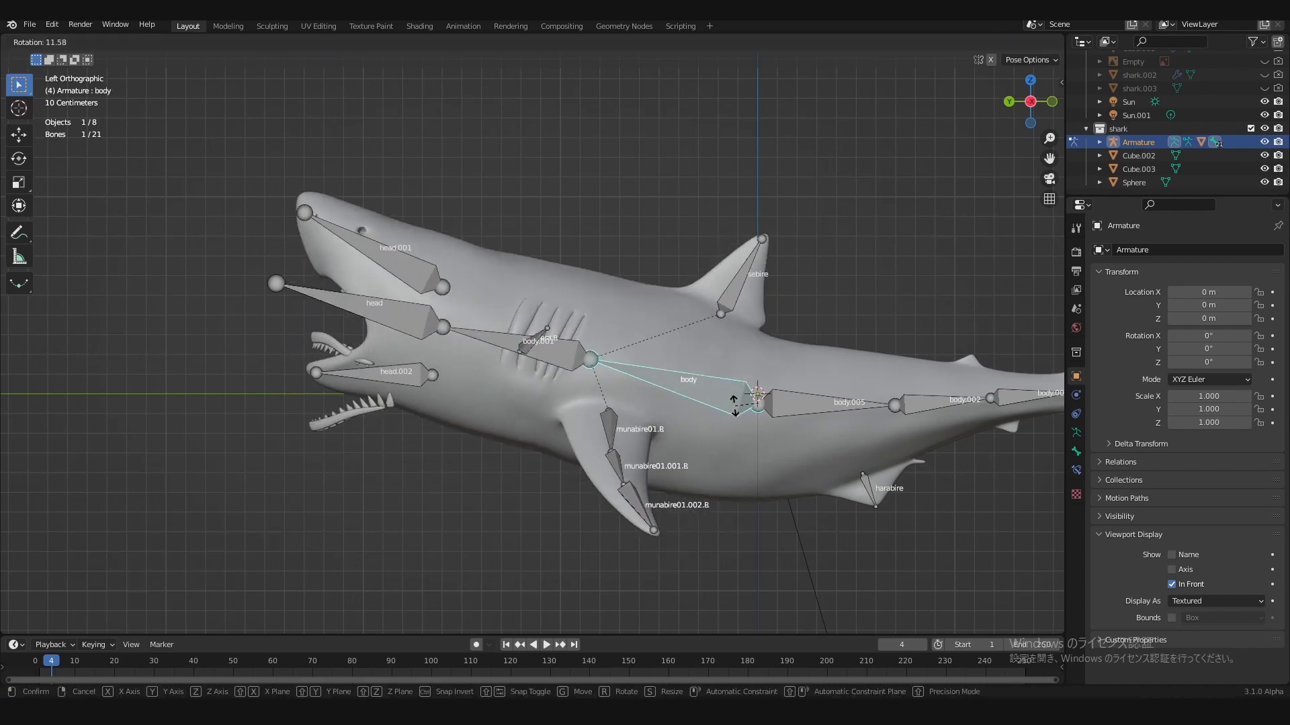
pyautogui.click(734, 411)
pyautogui.click(389, 463)
pyautogui.press('r')
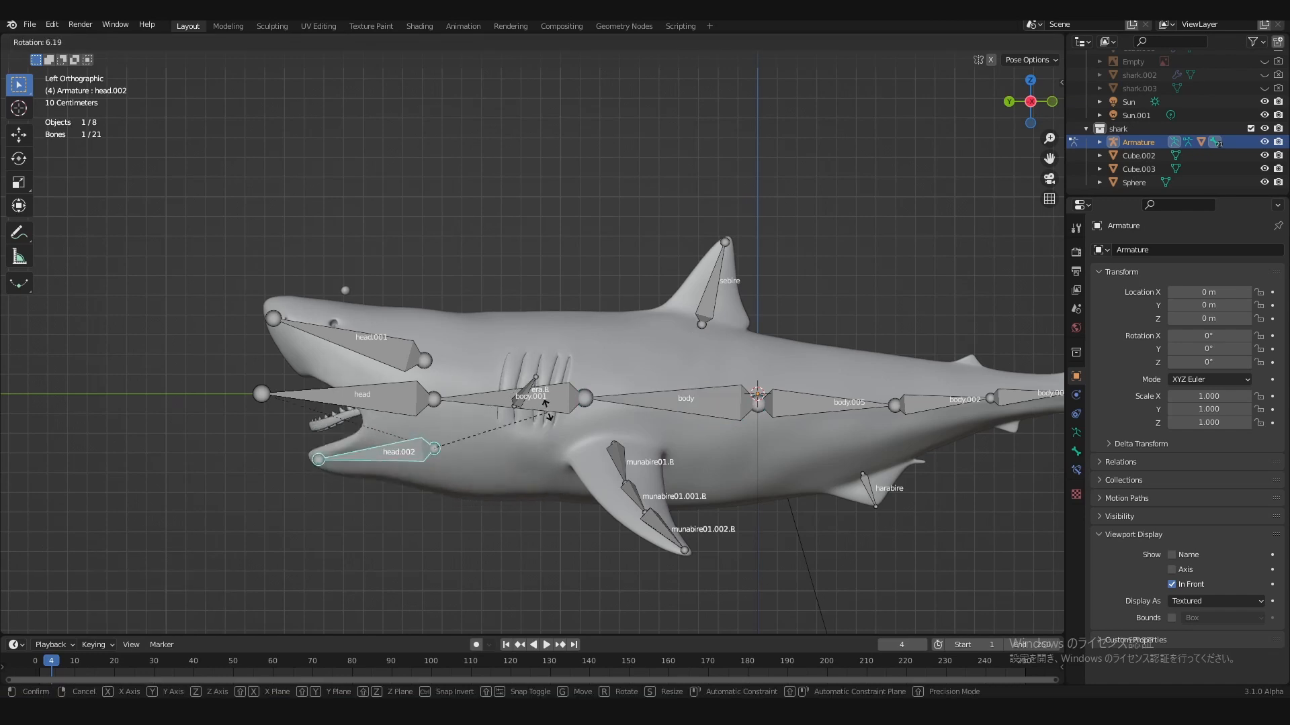
pyautogui.click(523, 381)
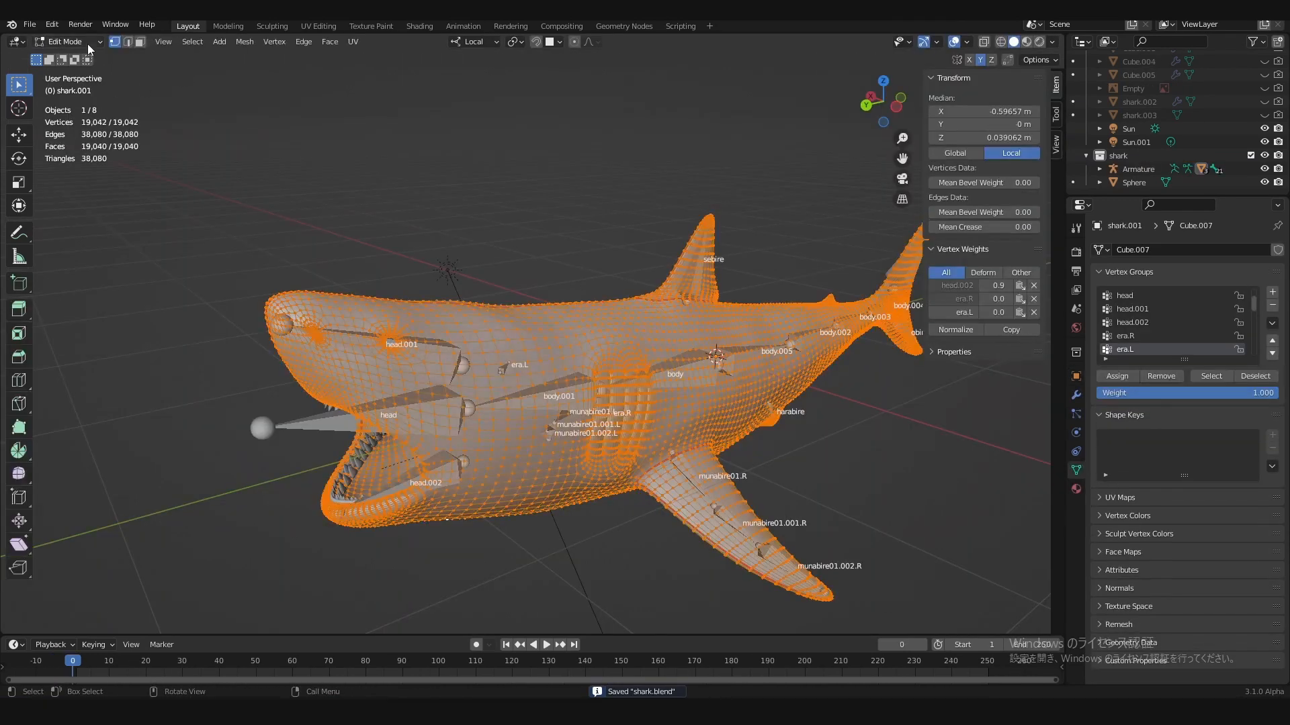
# Step: Switch the shark mesh to Weight Paint mode and select the body vertex group
pyautogui.click(67, 42)
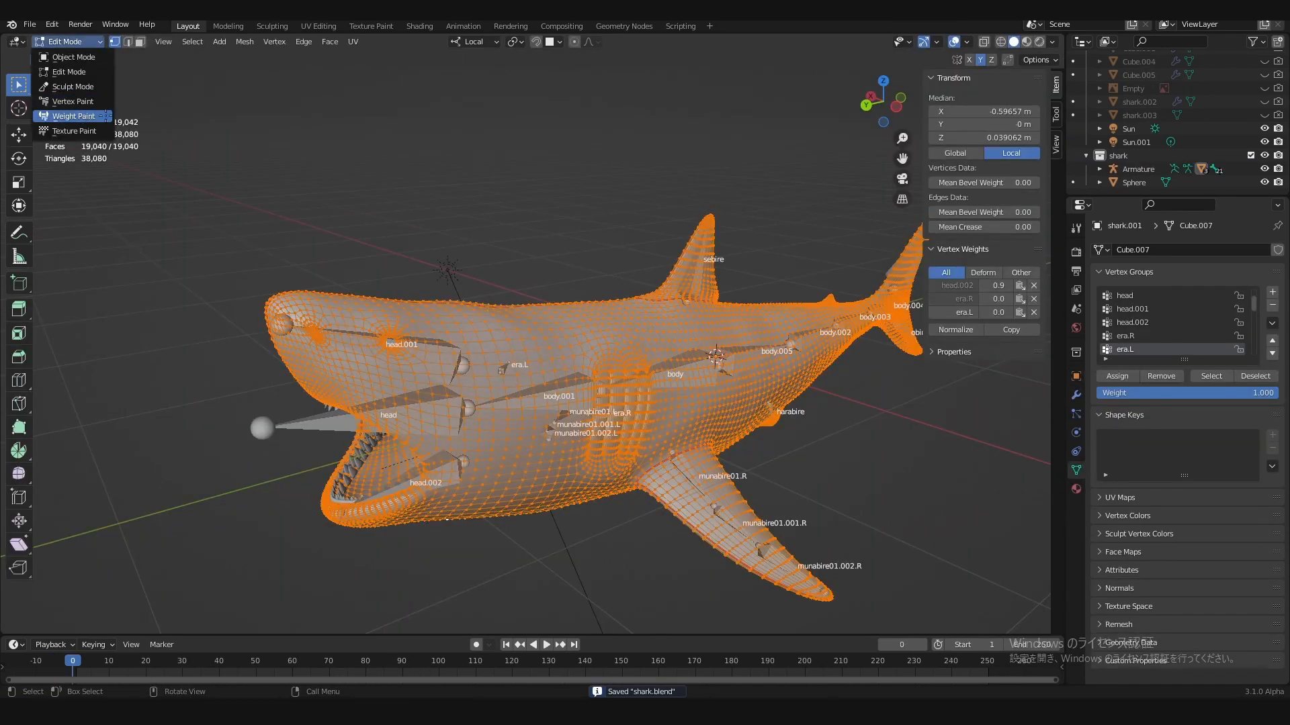
pyautogui.click(67, 115)
pyautogui.click(1151, 294)
# Step: Try a weight stroke of 0.820 at the base of the dorsal fin and undo it
pyautogui.scroll(4, 655, 273)
pyautogui.moveTo(656, 274); pyautogui.dragTo(578, 329, button='middle')
pyautogui.moveTo(612, 289); pyautogui.dragTo(661, 292)
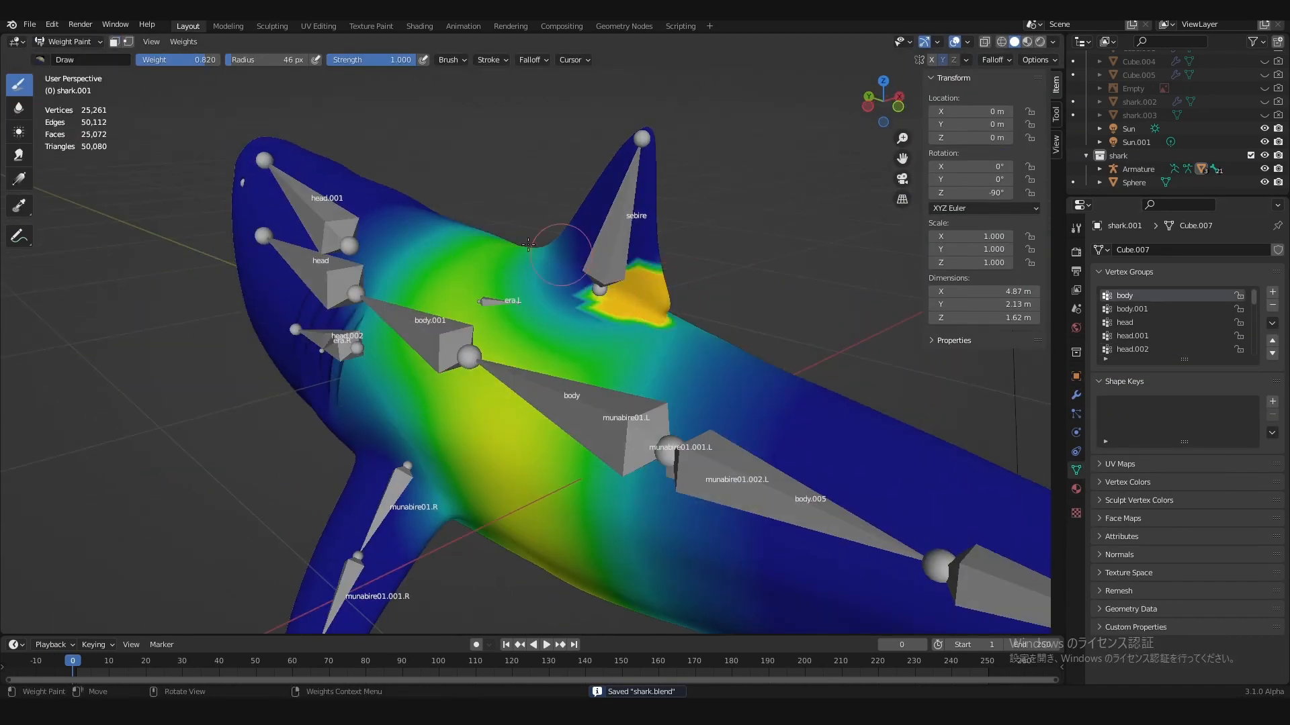
pyautogui.hotkey('ctrl', 'z')
pyautogui.hotkey('ctrl', 'z')
# Step: Switch to wireframe shading, view the body group's weights around the dorsal fin and save the file
pyautogui.press('z')
pyautogui.moveTo(558, 302); pyautogui.dragTo(635, 255, button='middle')
pyautogui.scroll(5, 1172, 324)
pyautogui.click(1162, 296)
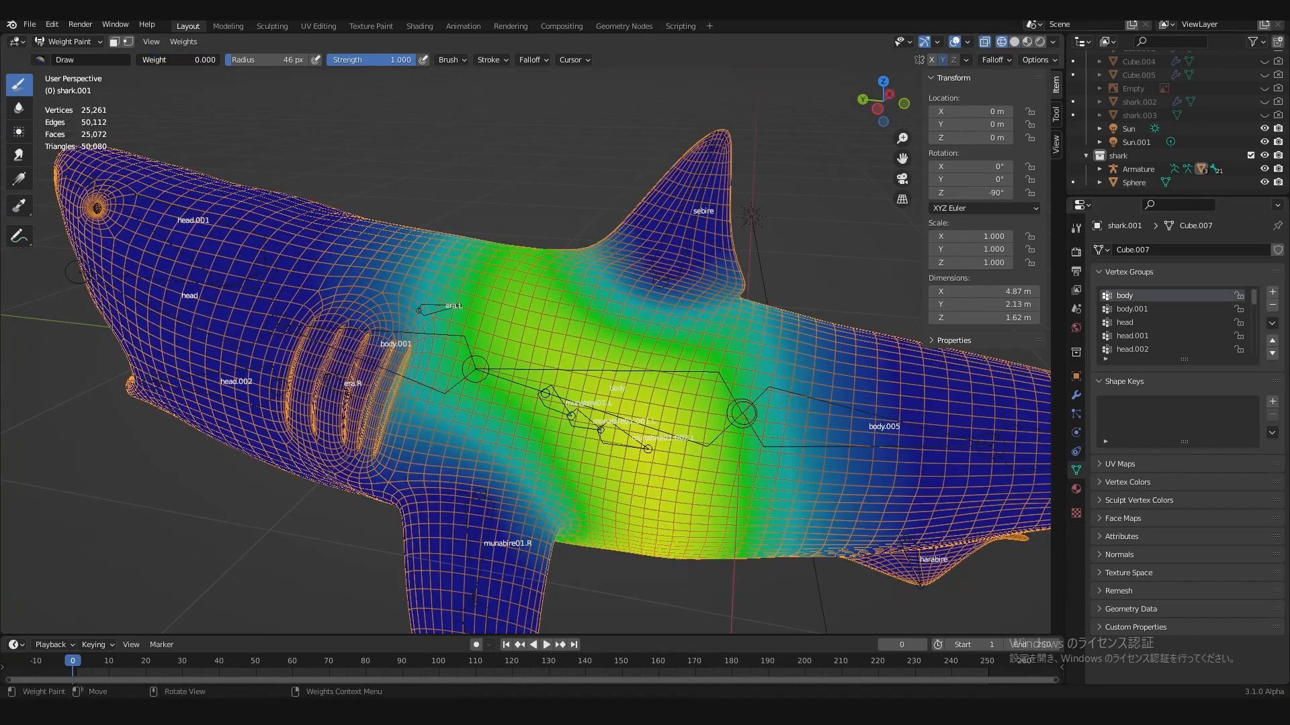
pyautogui.hotkey('ctrl', 's')
# Step: Sample the body group's weight at the base of the dorsal fin and save the file
pyautogui.keyDown('ctrl'); pyautogui.click(671, 270); pyautogui.keyUp('ctrl')
pyautogui.scroll(3, 672, 270)
pyautogui.keyDown('shift'); pyautogui.moveTo(725, 269); pyautogui.dragTo(672, 292, button='middle'); pyautogui.keyUp('shift')
pyautogui.scroll(3, 1142, 302)
pyautogui.click(1139, 297)
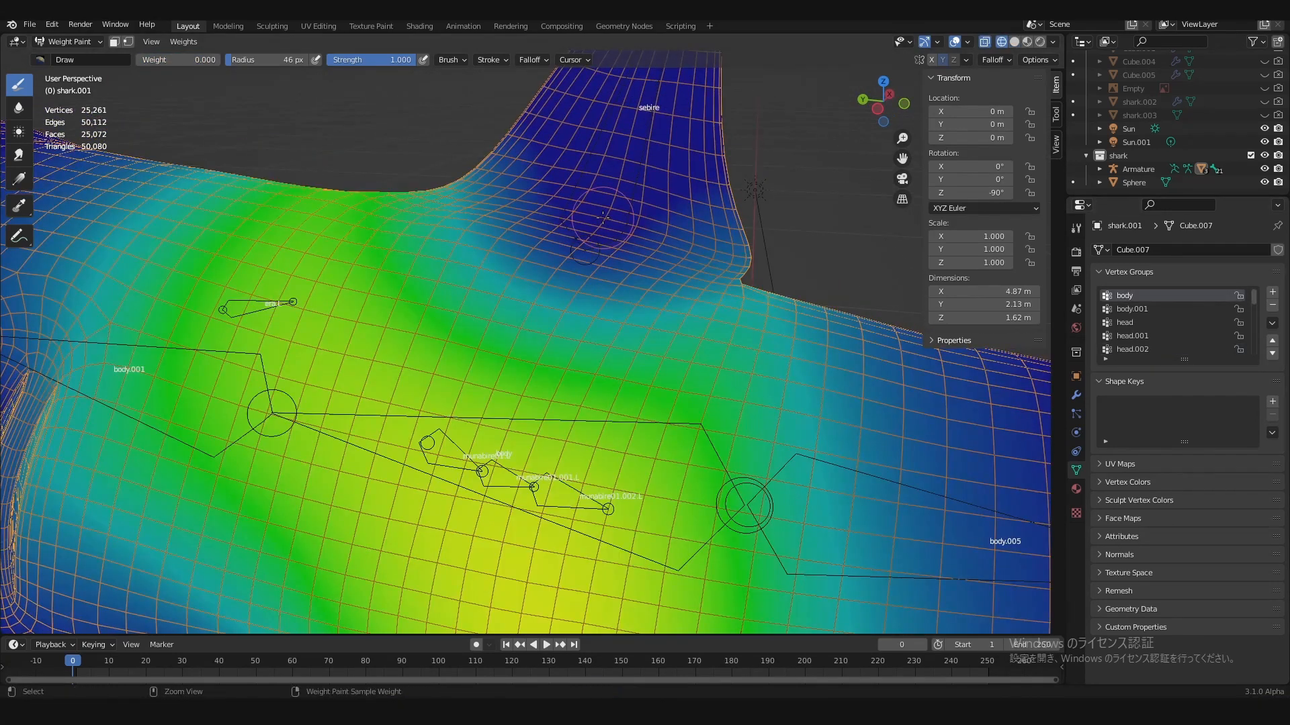
pyautogui.scroll(-3, 726, 296)
pyautogui.hotkey('ctrl', 's')
pyautogui.moveTo(425, 253)
pyautogui.mouseDown(button='middle')
pyautogui.moveTo(602, 262)
pyautogui.moveTo(470, 288)
pyautogui.moveTo(130, 121)
pyautogui.mouseUp(button='middle')
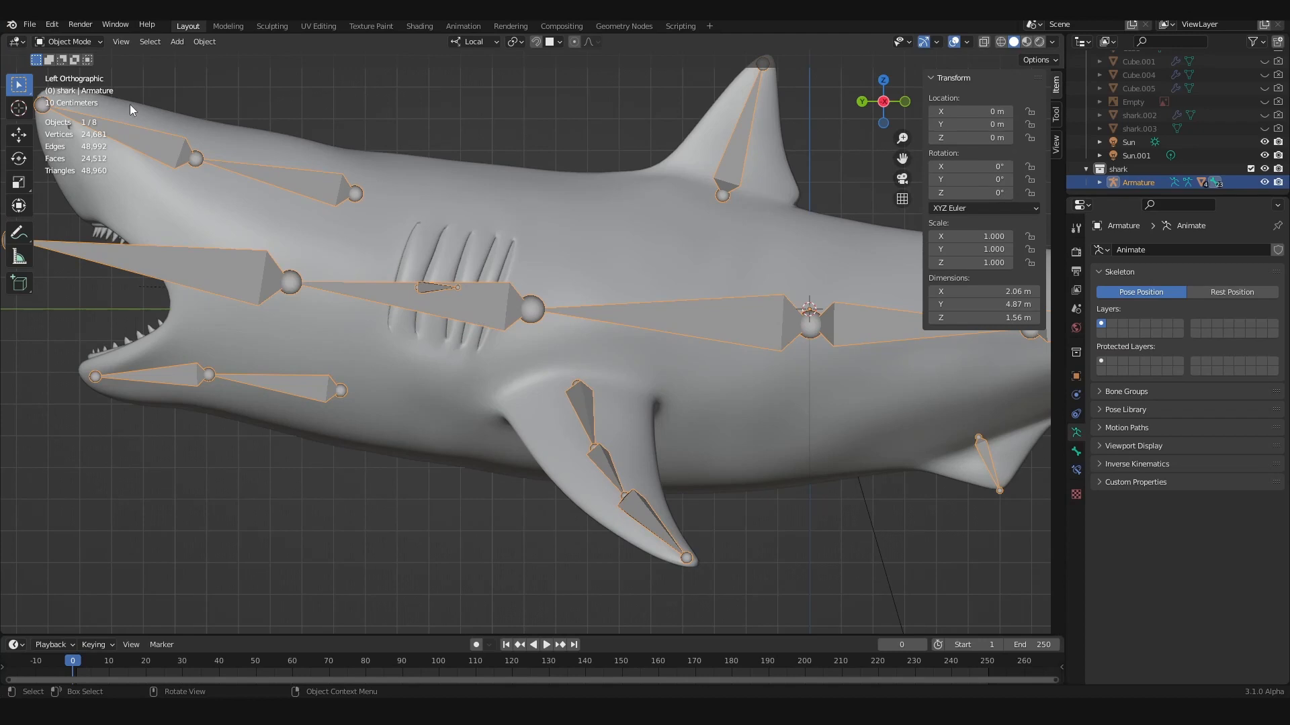
# Step: Switch the armature to Pose Mode, save the file, test-rotate the head bone and cancel the rotation
pyautogui.hotkey('ctrl', 'Tab')
pyautogui.hotkey('ctrl', 's')
pyautogui.moveTo(372, 281); pyautogui.dragTo(447, 308, button='middle')
pyautogui.click(418, 300)
pyautogui.press('r')
pyautogui.rightClick(408, 285)
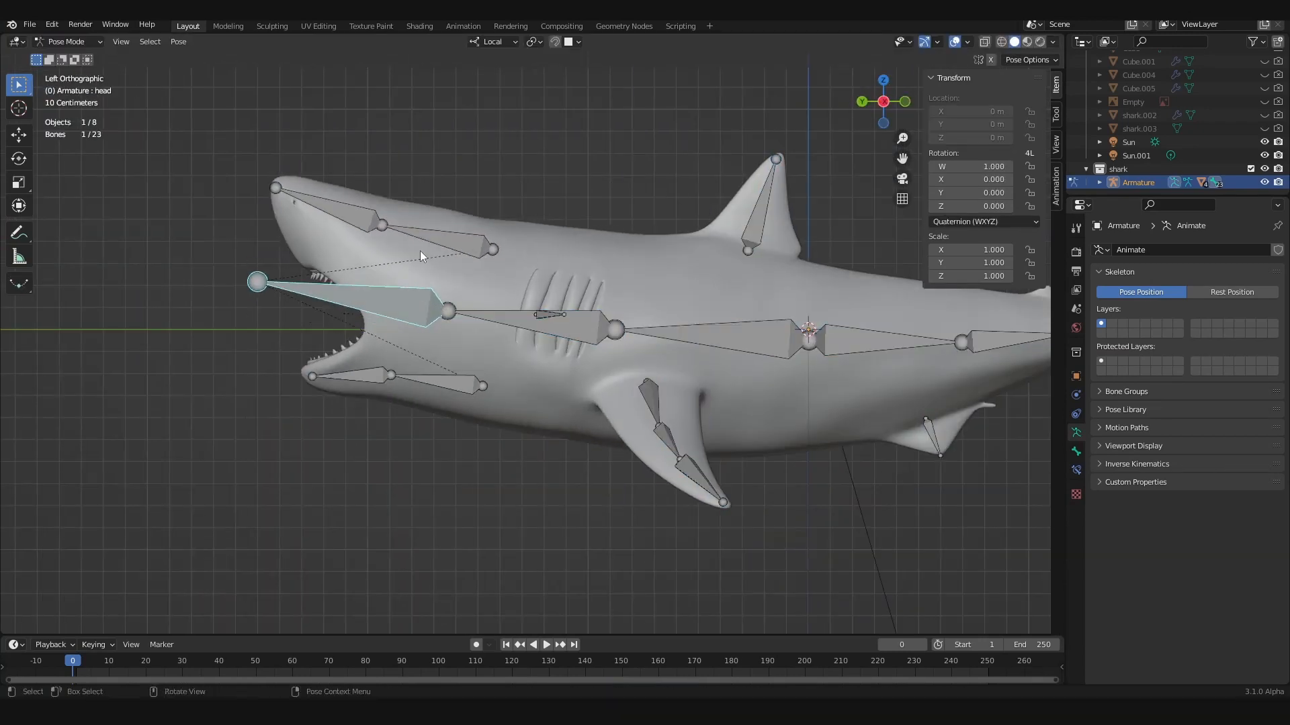
# Step: Rotate and move the head.001 bone, and rotate the snout bone ahead of it to pose the upper jaw
pyautogui.click(425, 246)
pyautogui.press('r')
pyautogui.click(443, 294)
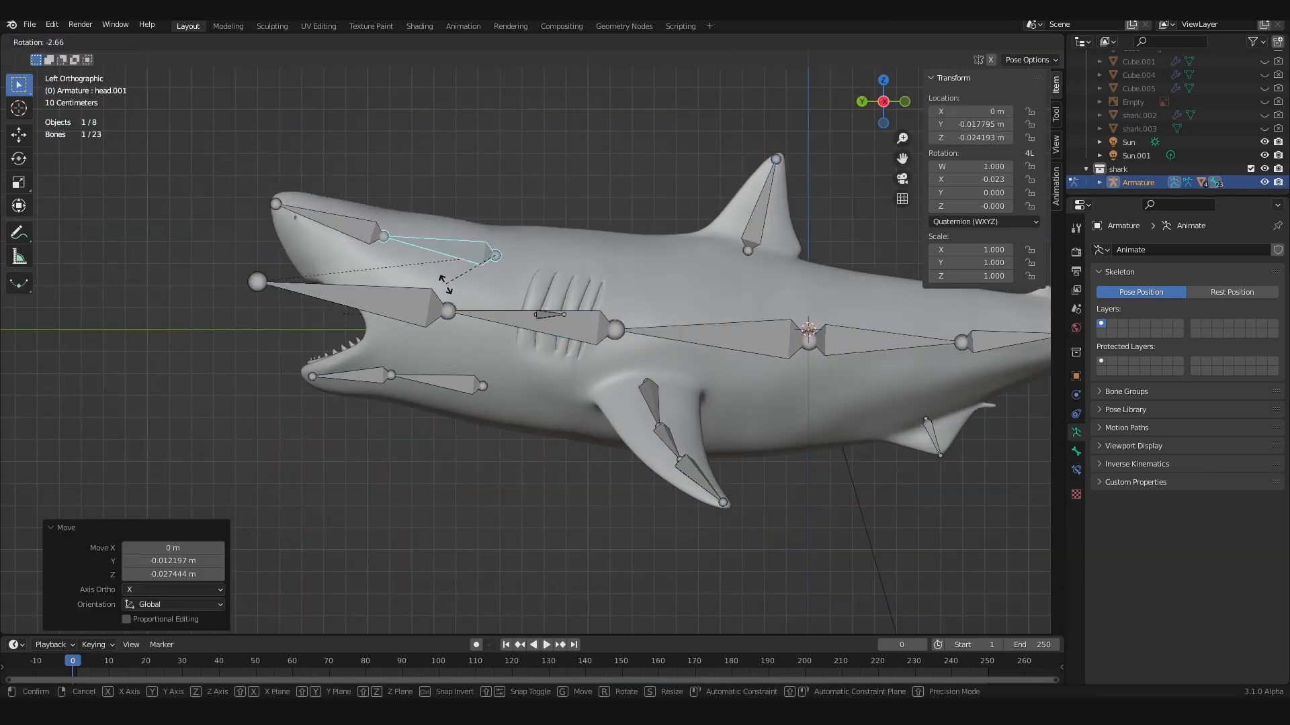
pyautogui.press('g')
pyautogui.click(444, 285)
pyautogui.click(362, 240)
pyautogui.press('r')
pyautogui.click(358, 248)
# Step: Move the head.002 bone upwards and rotate it to close the shark's lower jaw
pyautogui.click(414, 378)
pyautogui.press('g')
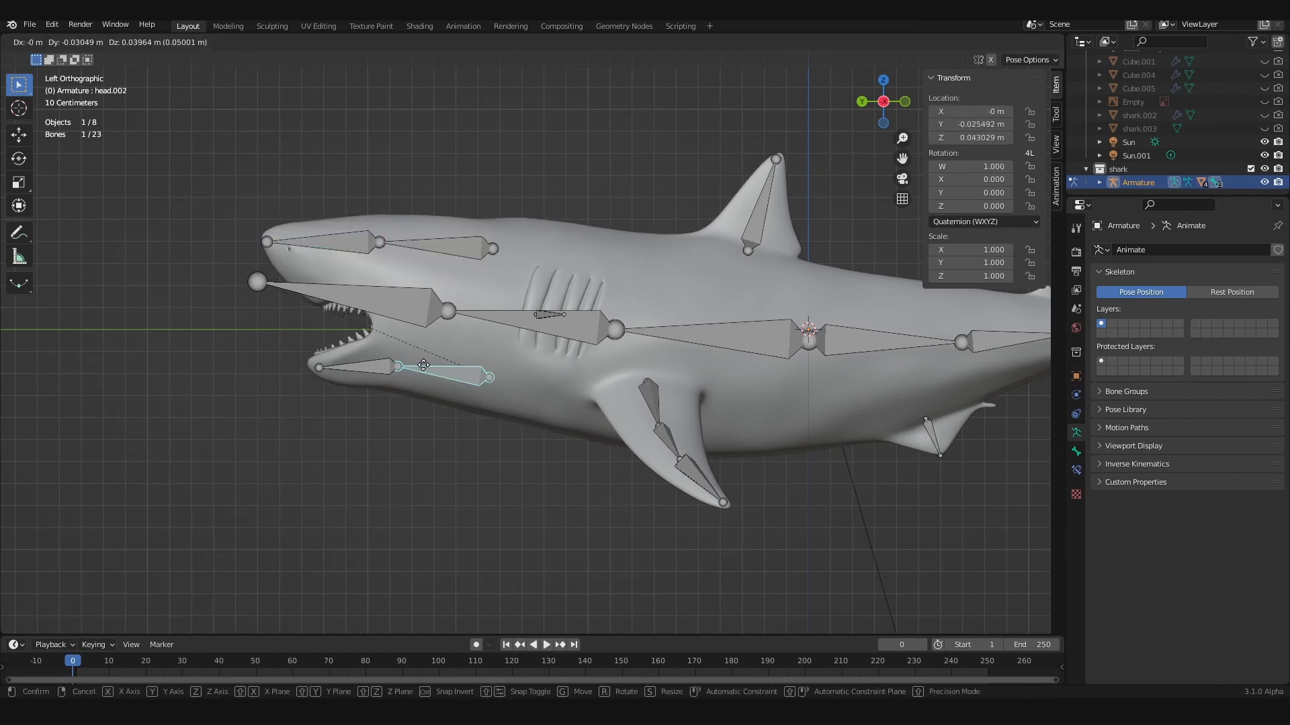
pyautogui.click(426, 356)
pyautogui.press('r')
pyautogui.click(433, 376)
# Step: Test-rotate the body bone, try rotating body.002 about its local Z axis and cancel that rotation
pyautogui.click(672, 332)
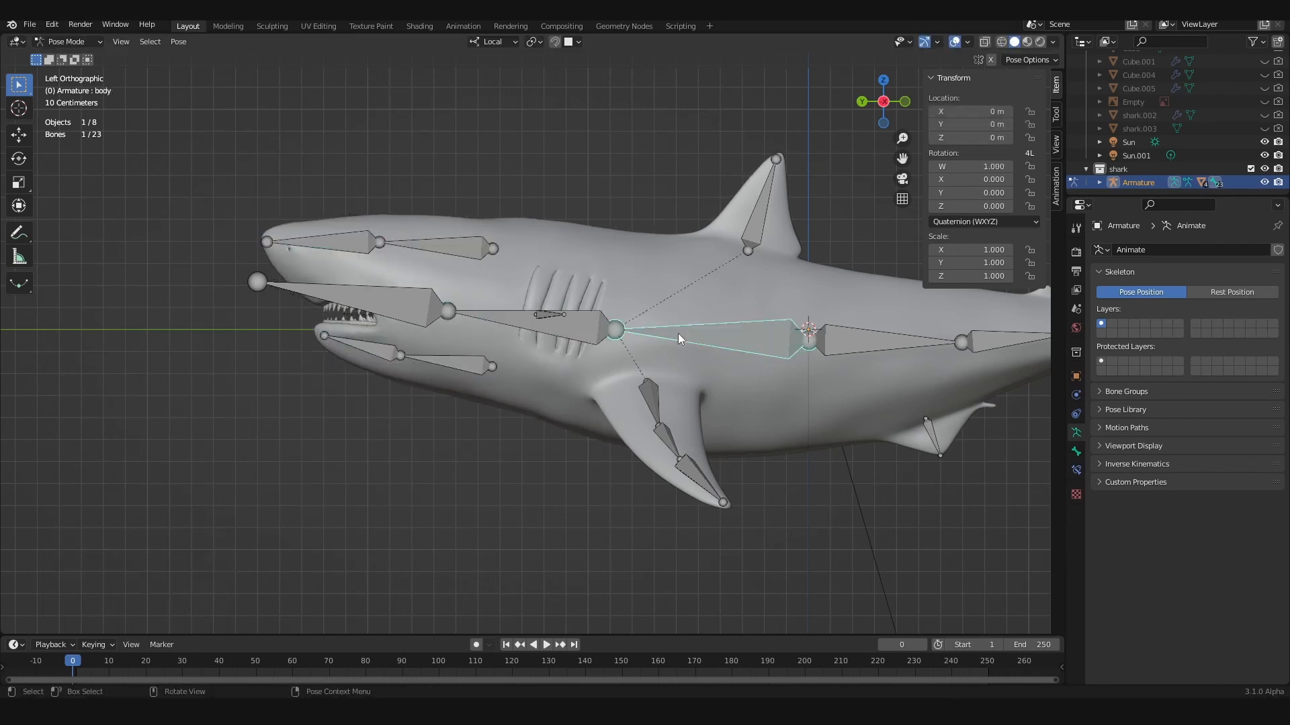
pyautogui.press('r')
pyautogui.click(608, 413)
pyautogui.moveTo(604, 376); pyautogui.dragTo(595, 268, button='middle')
pyautogui.click(628, 242)
pyautogui.press('r')
pyautogui.press('z')
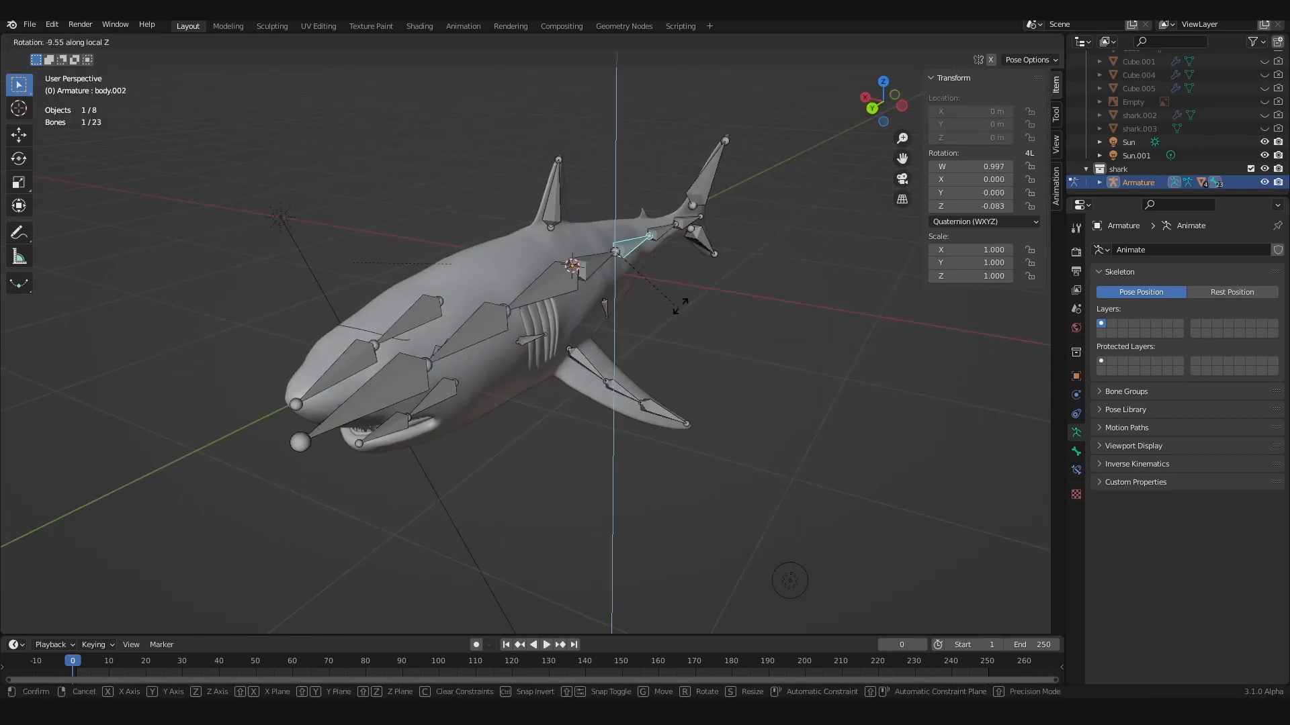
pyautogui.rightClick(702, 306)
# Step: Hide the armature and change the viewport shading to examine the posed shark from the front
pyautogui.moveTo(682, 316); pyautogui.dragTo(642, 378, button='middle')
pyautogui.click(1264, 183)
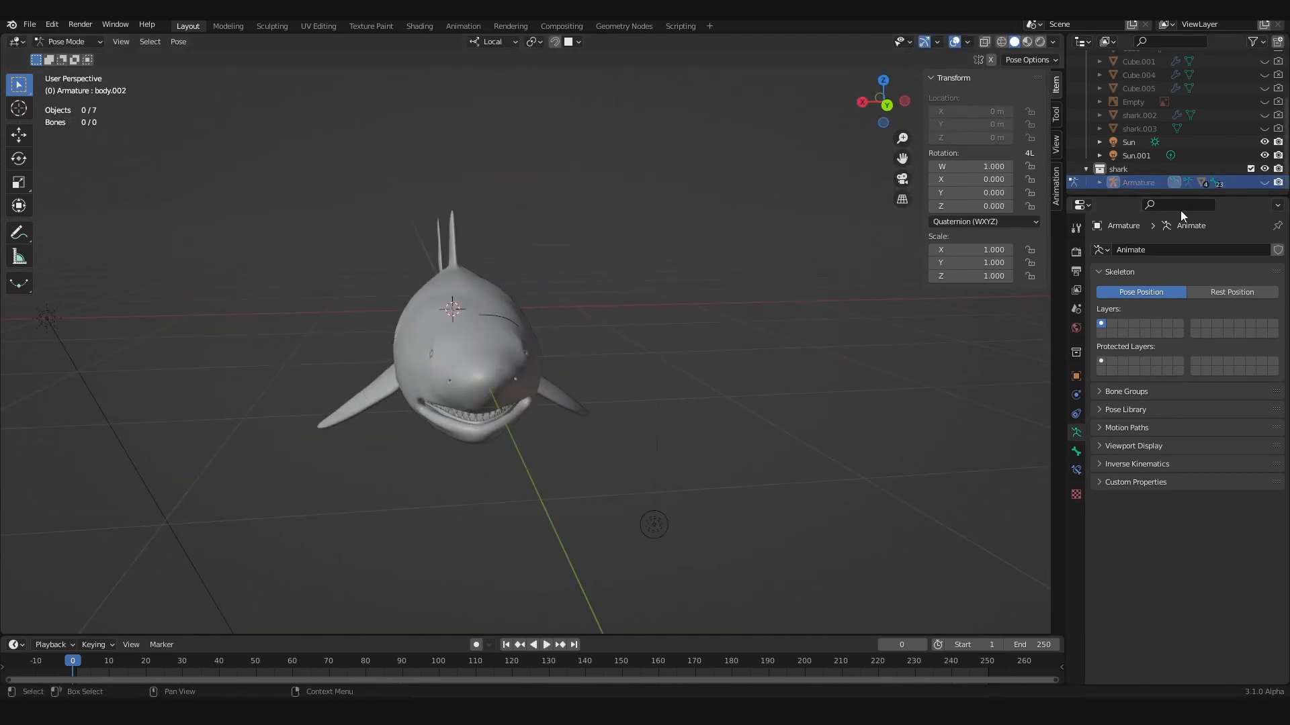
pyautogui.moveTo(574, 329); pyautogui.dragTo(493, 307, button='middle')
pyautogui.press('z')
pyautogui.click(477, 273)
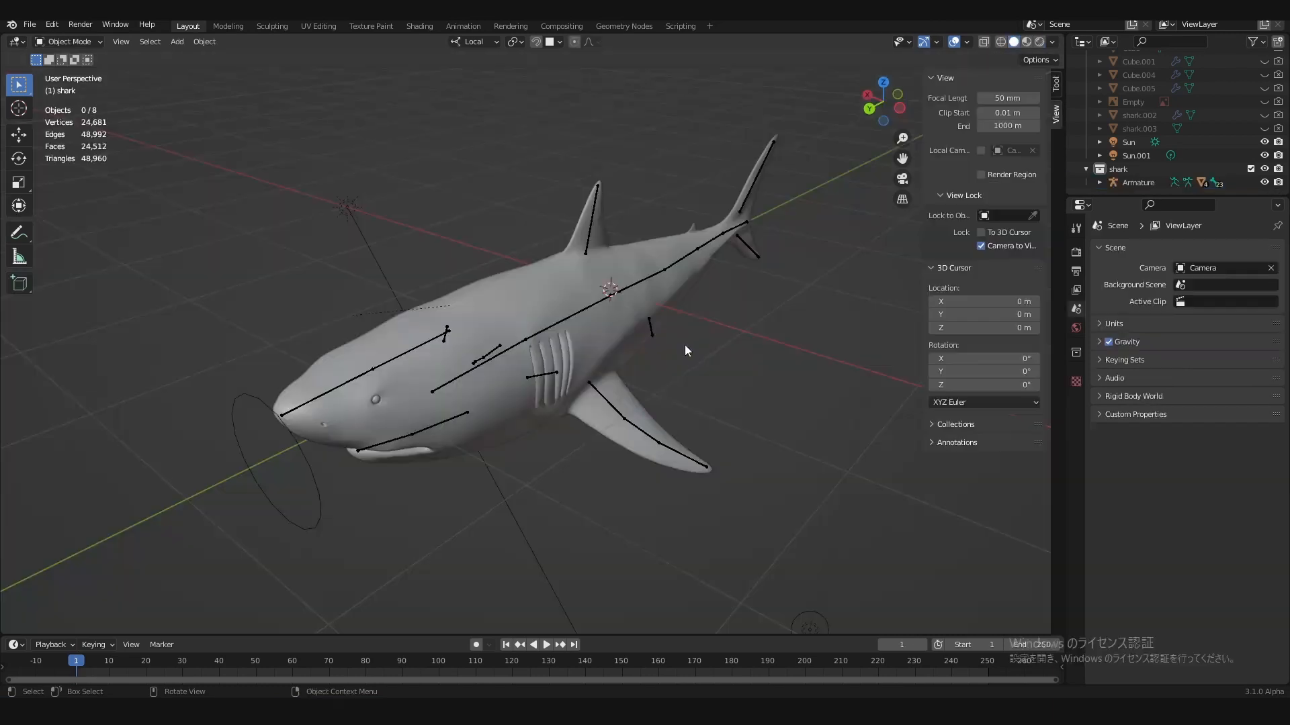
# Step: In Object Mode, add a mesh circle with 32 vertices at the origin and save the file
pyautogui.hotkey('shift', 'a')
pyautogui.moveTo(684, 345)
pyautogui.click(772, 373)
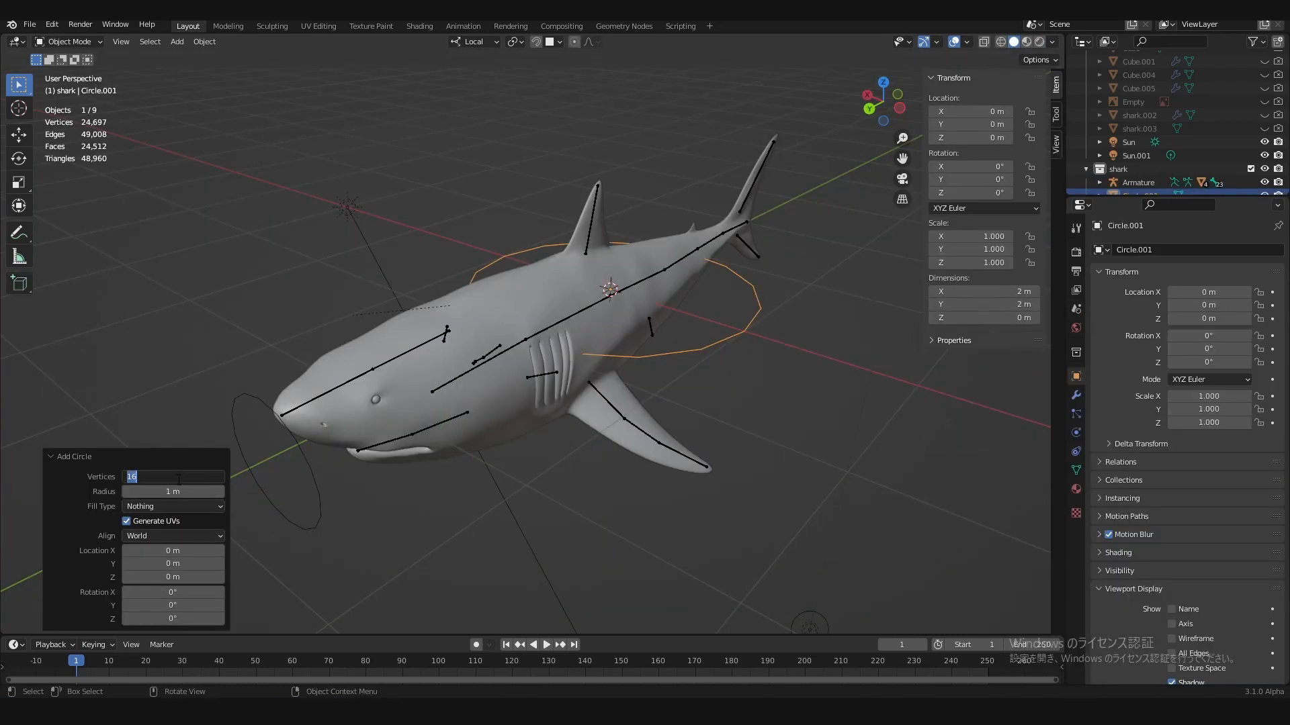
pyautogui.hotkey('ctrl', 's')
pyautogui.moveTo(441, 517); pyautogui.dragTo(630, 333, button='middle')
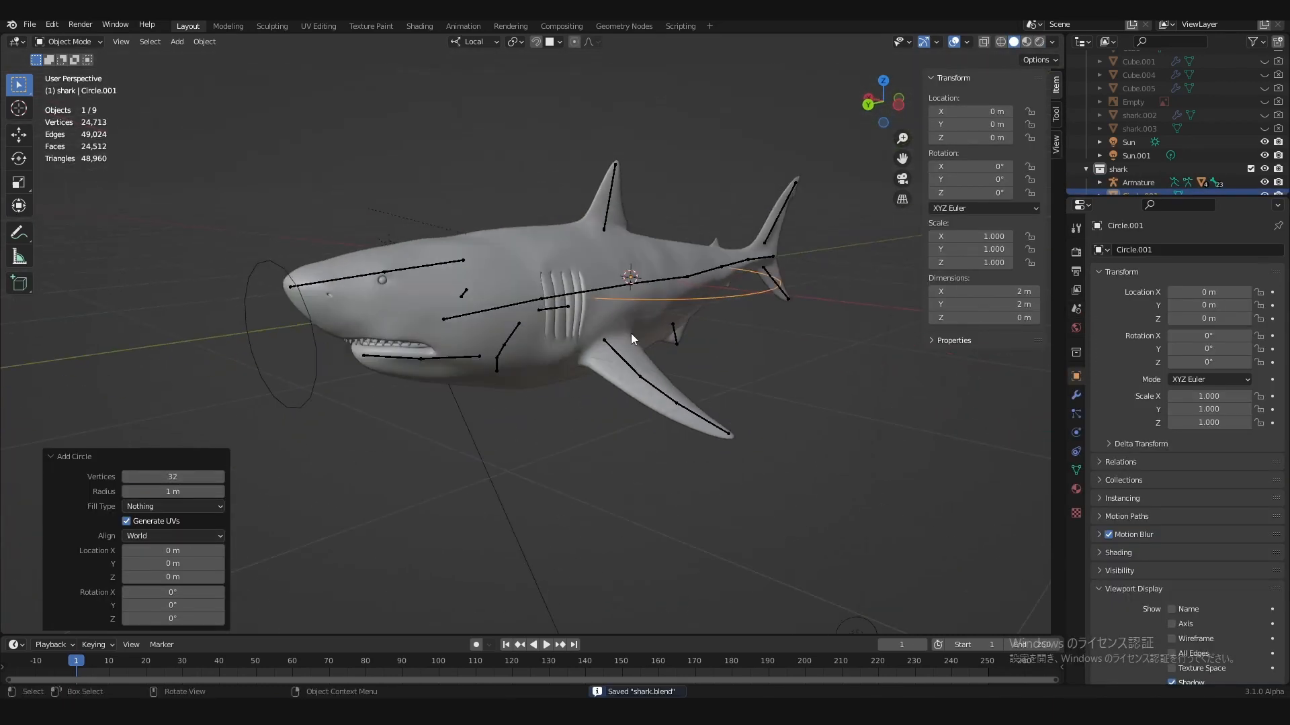
# Step: In Pose Mode, select the head bone and assign Circle.001 as its custom shape
pyautogui.click(358, 270)
pyautogui.click(94, 44)
pyautogui.click(67, 84)
pyautogui.moveTo(563, 259); pyautogui.dragTo(583, 274, button='middle')
pyautogui.click(359, 304)
pyautogui.scroll(-2, 1243, 531)
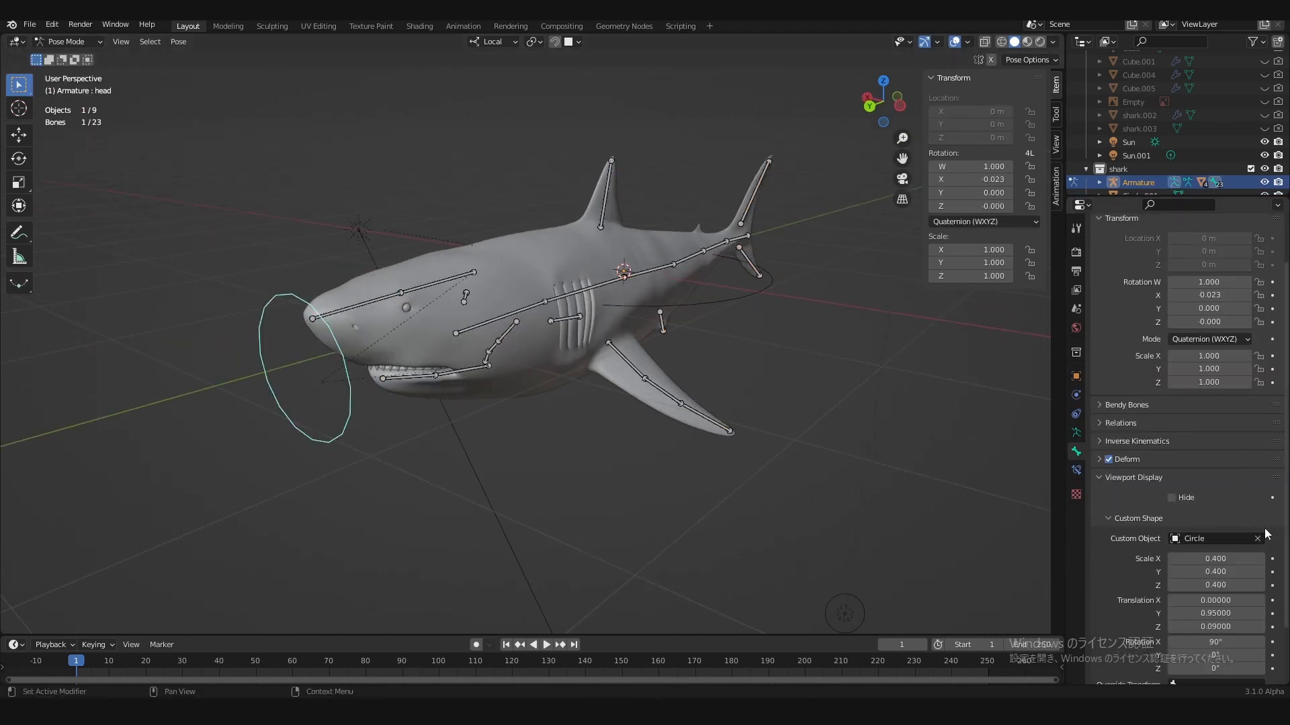
pyautogui.hotkey('ctrl', 'z')
pyautogui.hotkey('ctrl', 'shift', 'z')
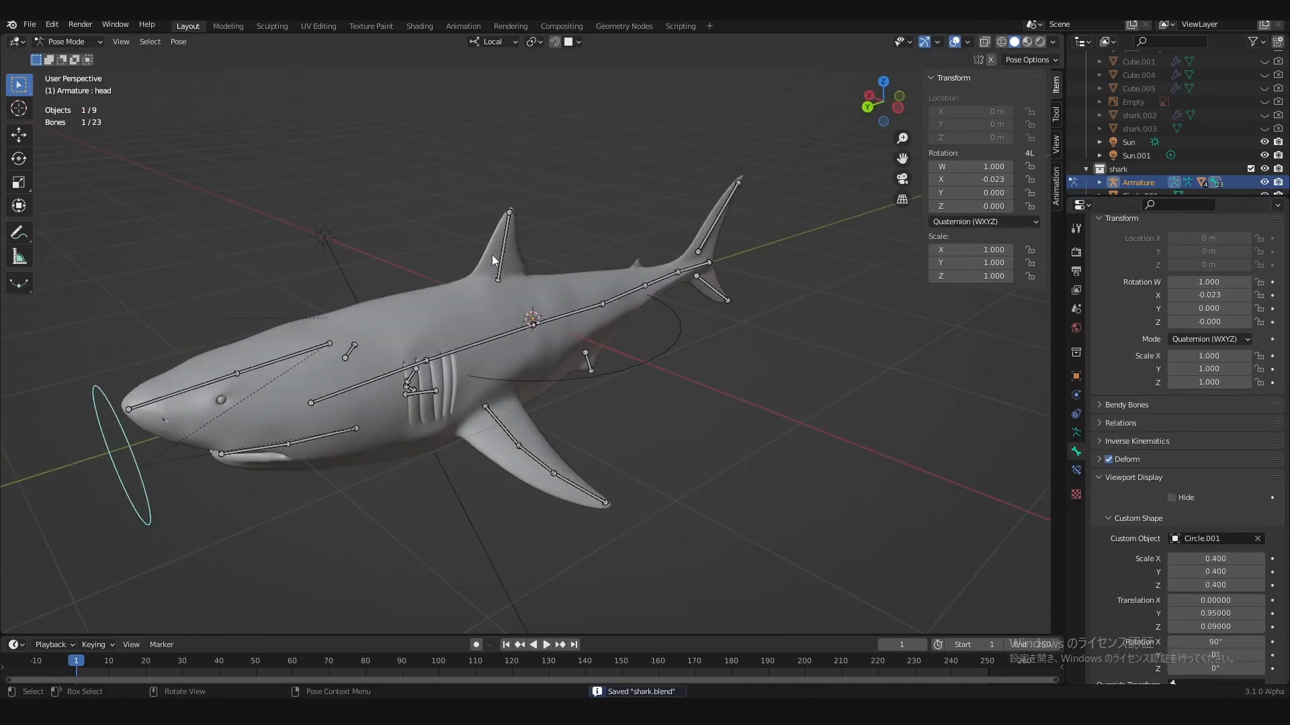
# Step: Give the dorsal fin bone the Circle.001 custom shape with X rotation 90° and Y translation 0.21, and save the file
pyautogui.click(501, 248)
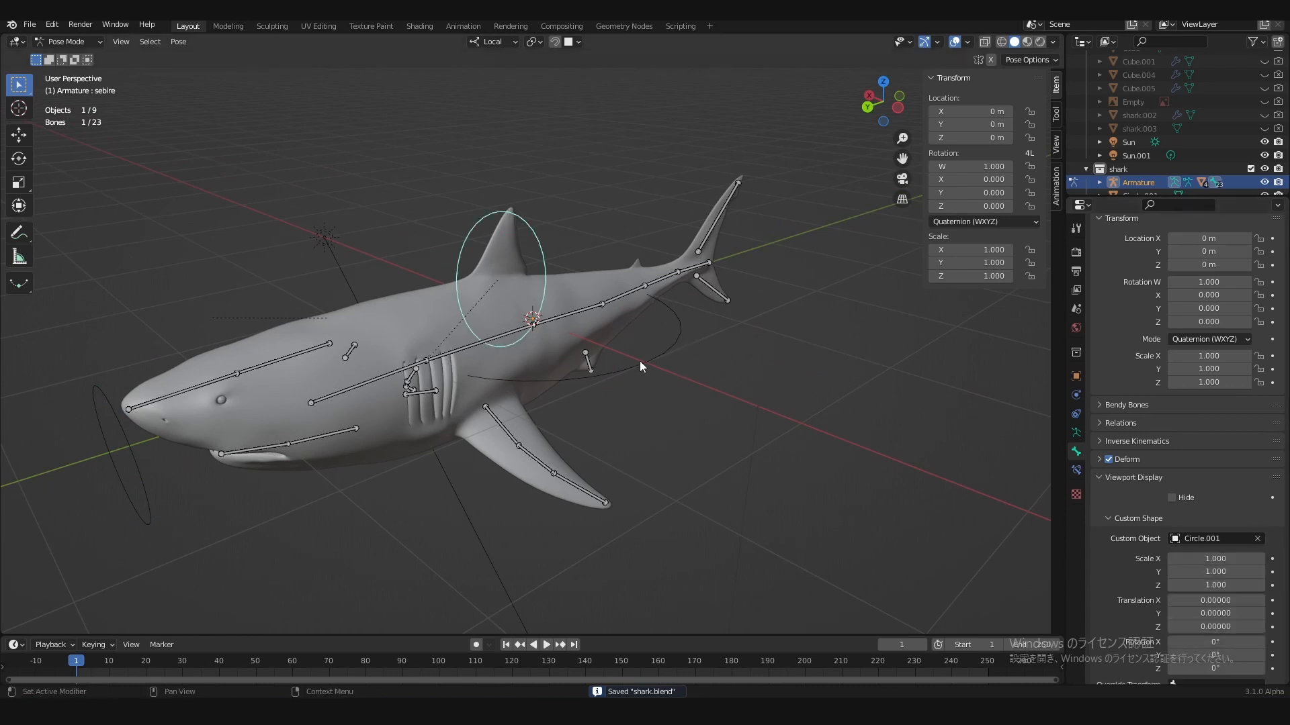
pyautogui.moveTo(591, 339); pyautogui.dragTo(602, 340, button='middle')
pyautogui.scroll(-2, 1217, 538)
pyautogui.doubleClick(1216, 576)
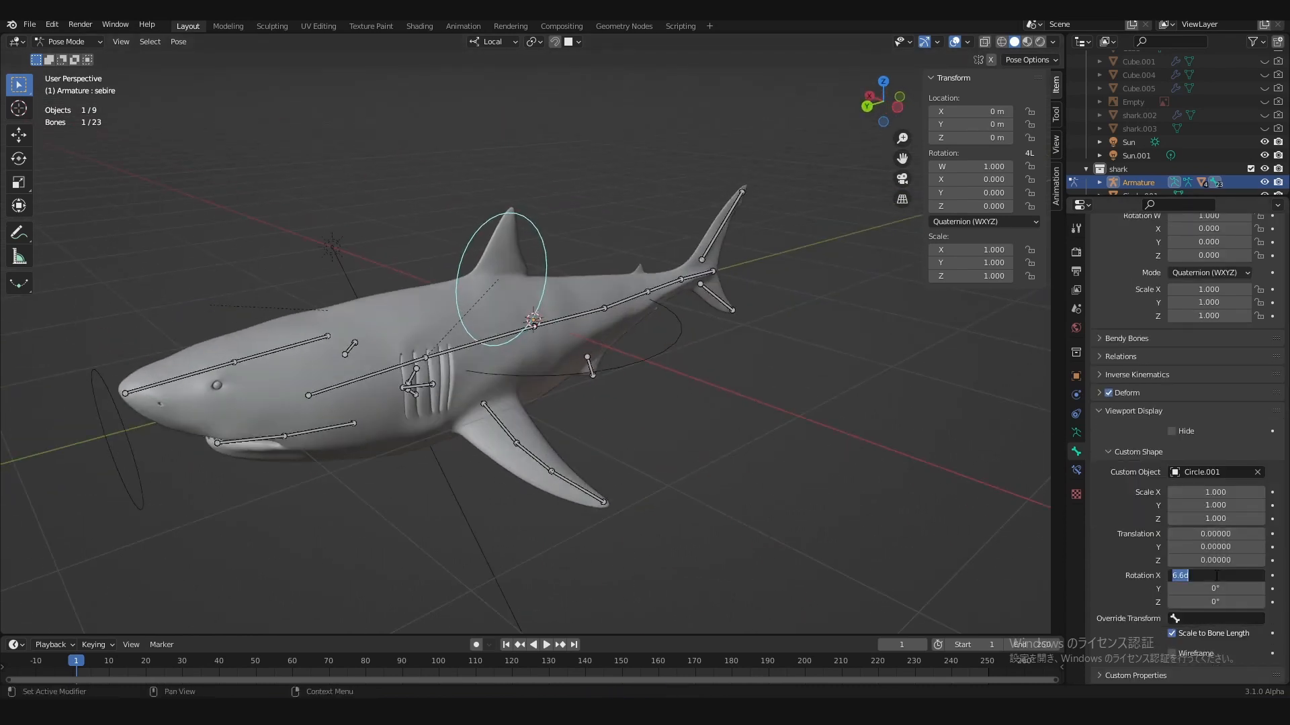
pyautogui.keyDown('alt'); pyautogui.moveTo(837, 454); pyautogui.dragTo(715, 390, button='middle'); pyautogui.keyUp('alt')
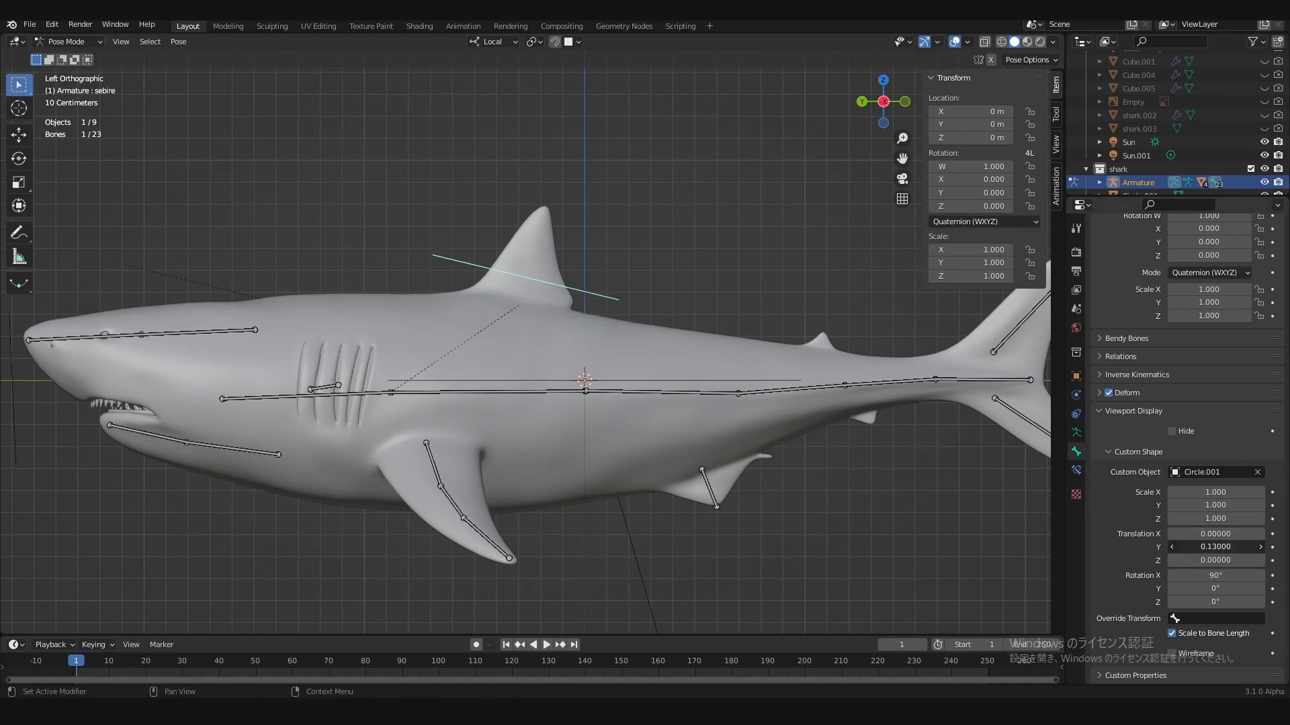
pyautogui.moveTo(1215, 547); pyautogui.dragTo(1210, 548)
pyautogui.hotkey('ctrl', 's')
# Step: Scale the dorsal fin bone's custom shape to 0.2 on X and 0.6 on Y and Z
pyautogui.moveTo(662, 410); pyautogui.dragTo(749, 478, button='middle')
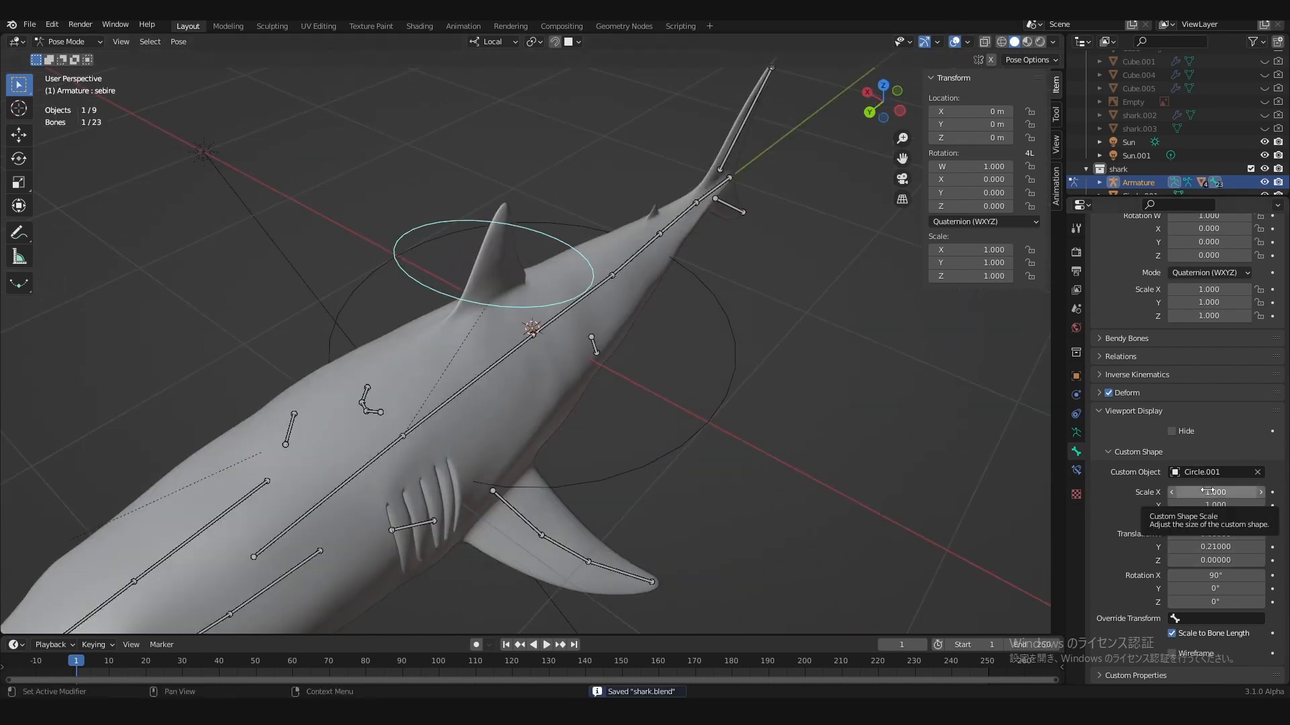
pyautogui.click(1203, 492)
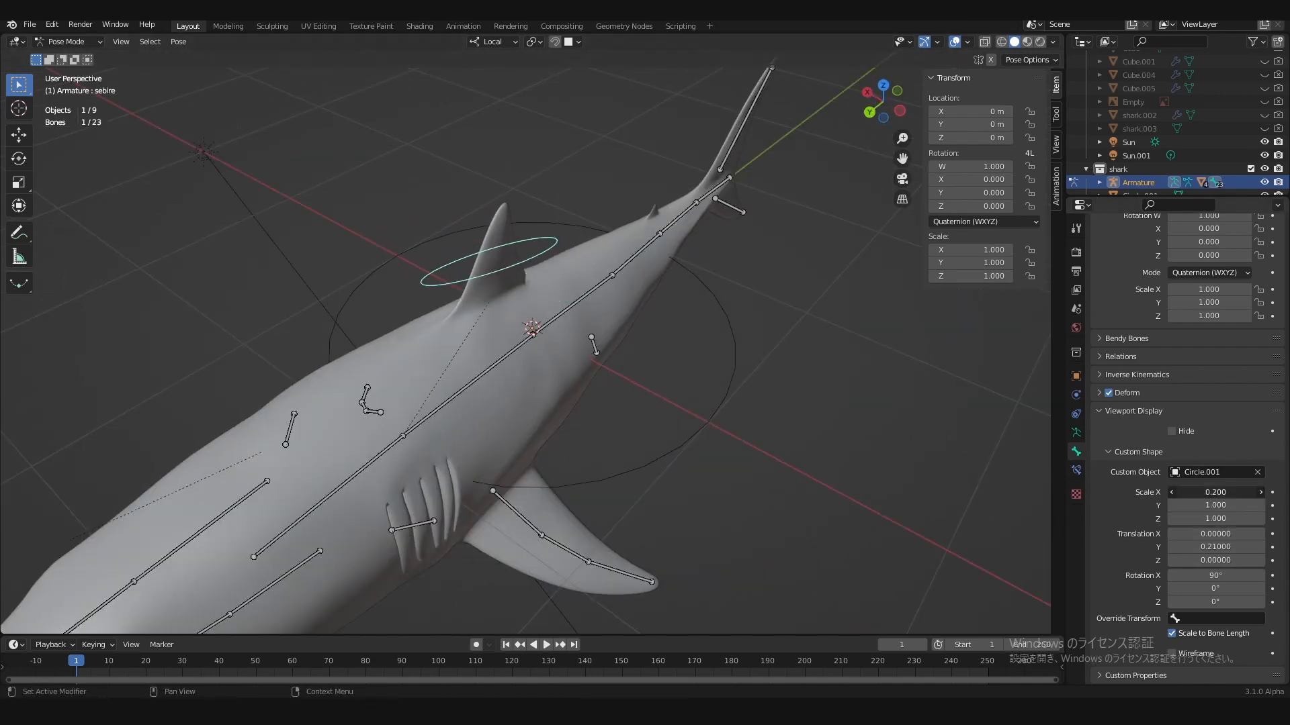
pyautogui.moveTo(710, 408); pyautogui.dragTo(678, 388, button='middle')
pyautogui.moveTo(1205, 492); pyautogui.dragTo(1209, 493)
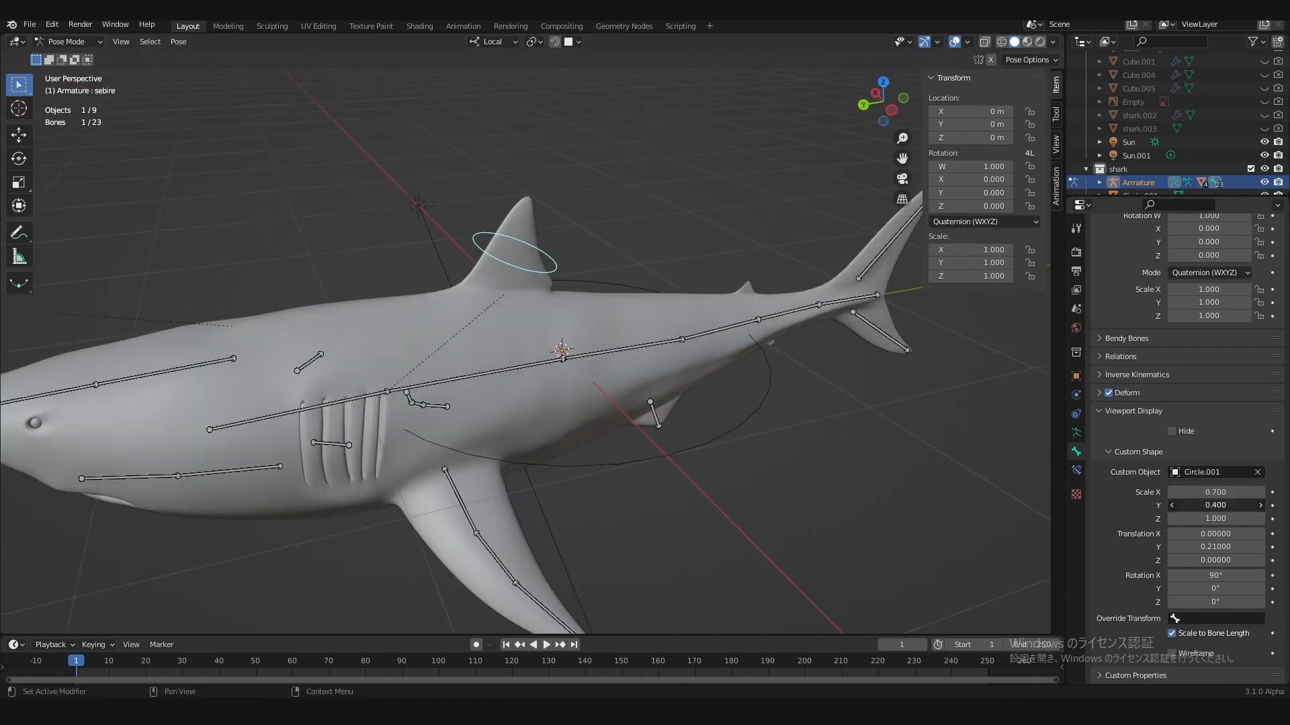
pyautogui.click(1173, 519)
pyautogui.click(1173, 519)
pyautogui.click(1173, 519)
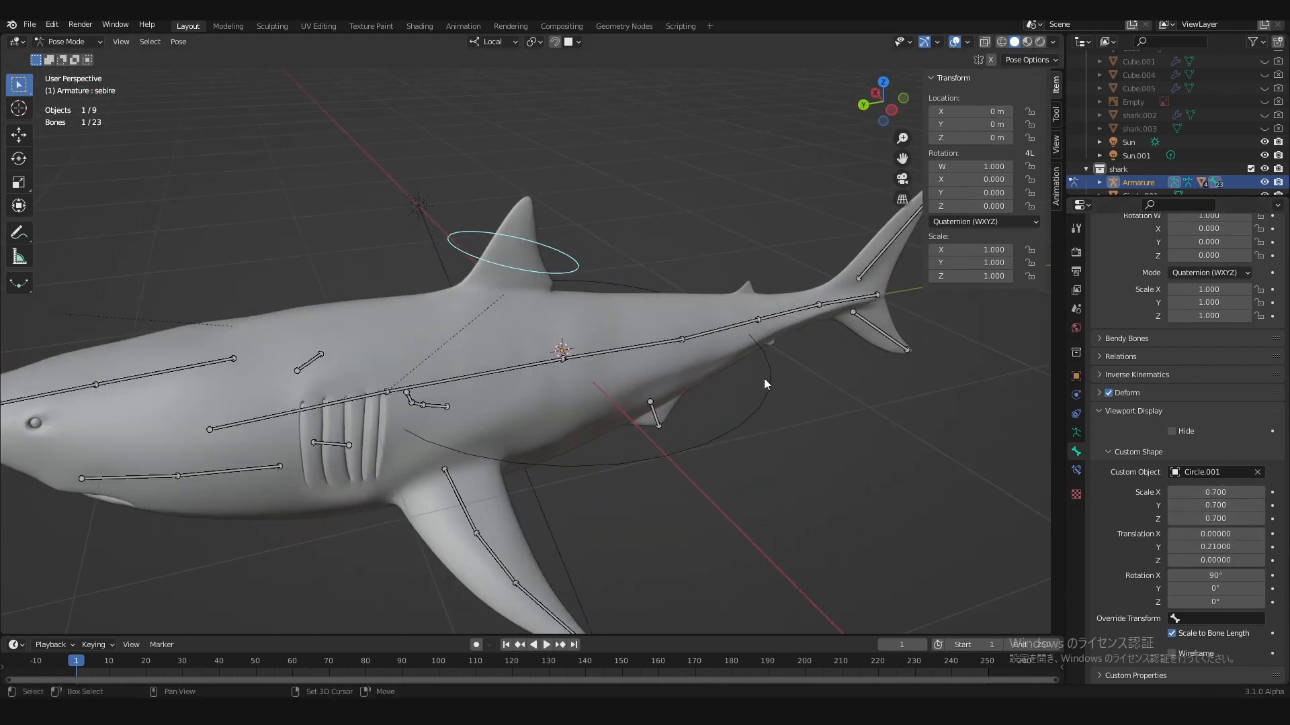
pyautogui.keyDown('shift'); pyautogui.moveTo(669, 355); pyautogui.dragTo(618, 406, button='middle'); pyautogui.keyUp('shift')
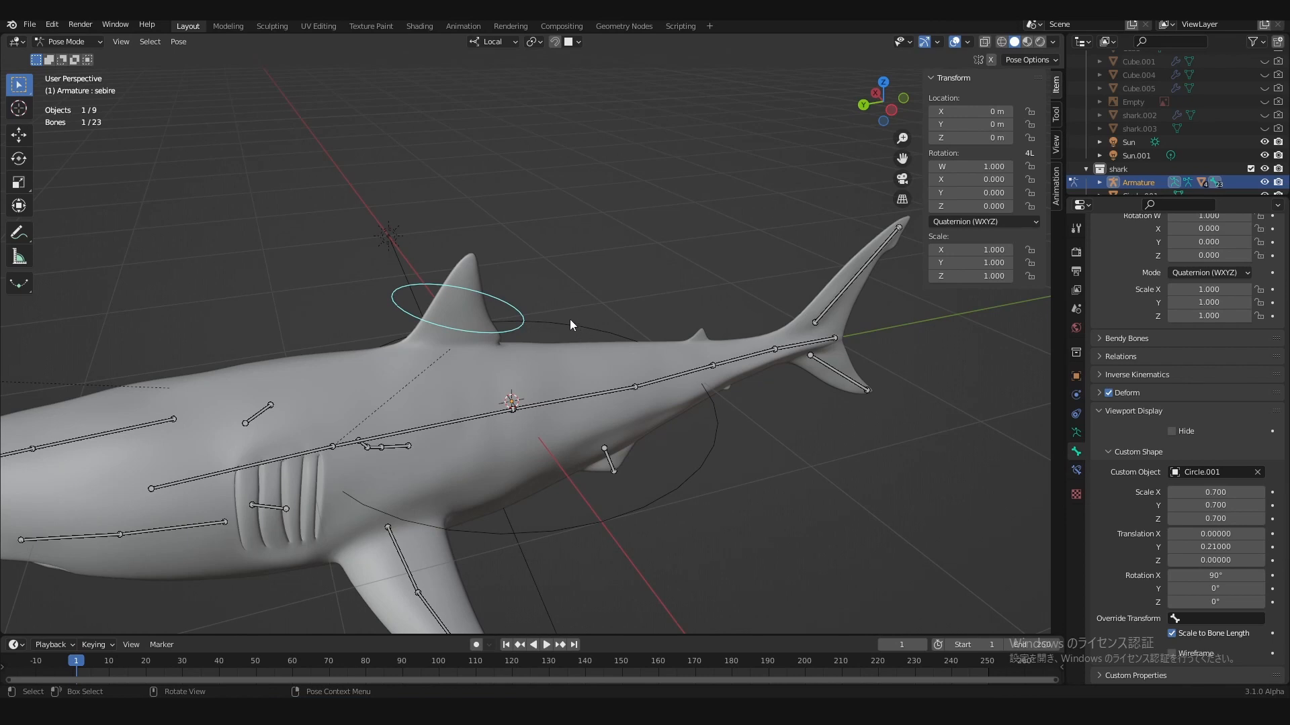
pyautogui.moveTo(570, 321); pyautogui.dragTo(883, 414, button='middle')
pyautogui.click(1173, 505)
pyautogui.click(1173, 519)
pyautogui.moveTo(598, 427); pyautogui.dragTo(585, 452, button='middle')
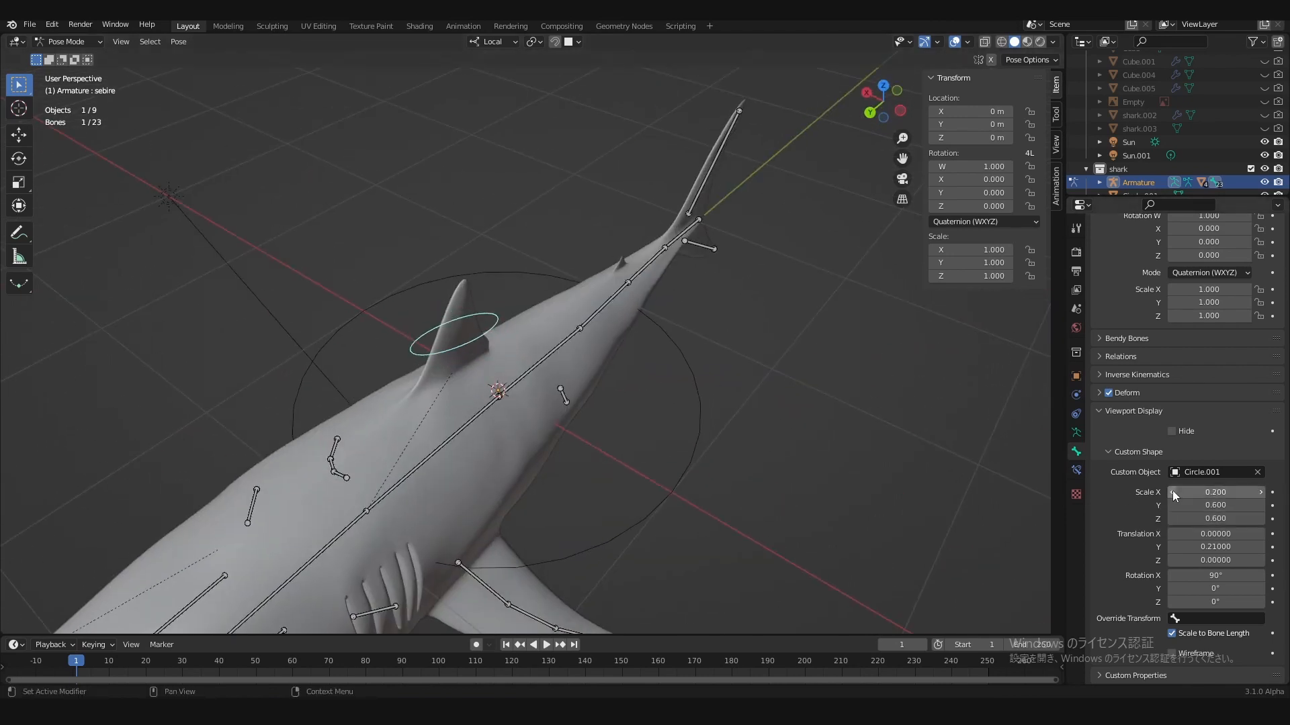
pyautogui.moveTo(489, 404)
pyautogui.mouseDown(button='middle')
pyautogui.moveTo(476, 395)
pyautogui.moveTo(497, 400)
pyautogui.mouseUp(button='middle')
# Step: In Edit Mode, scale all vertices of the Circle.001 mesh to 0.1 along its local X axis
pyautogui.click(678, 368)
pyautogui.moveTo(679, 368); pyautogui.dragTo(734, 397, button='middle')
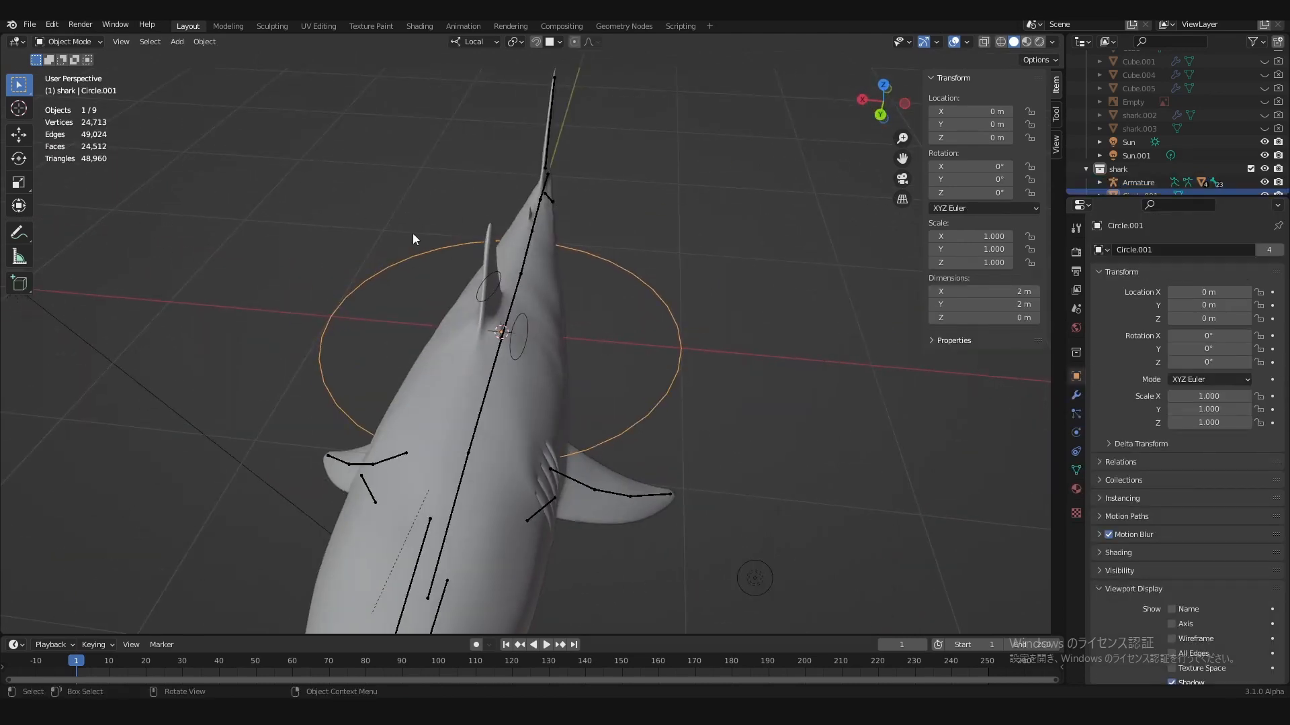
pyautogui.press('Tab')
pyautogui.press('KP_7')
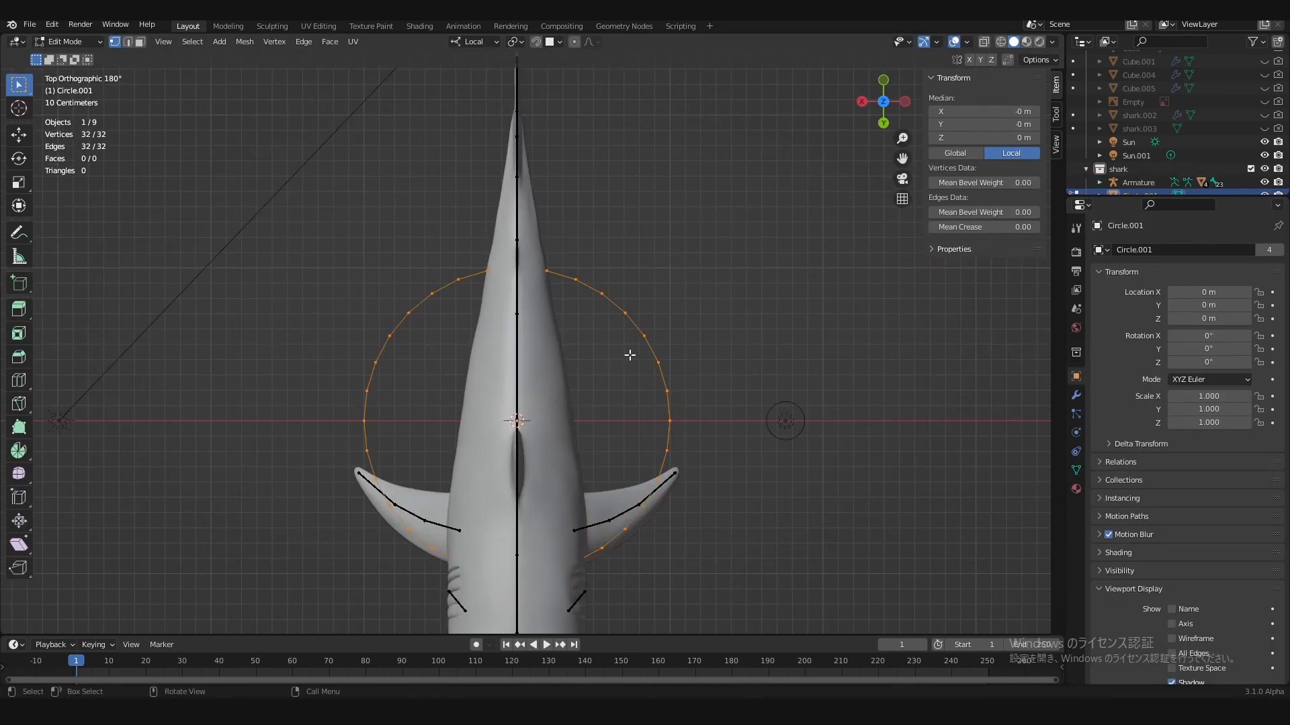
pyautogui.hotkey('shift', 'z')
pyautogui.press('s')
pyautogui.press('x')
pyautogui.press('x')
pyautogui.click(476, 344)
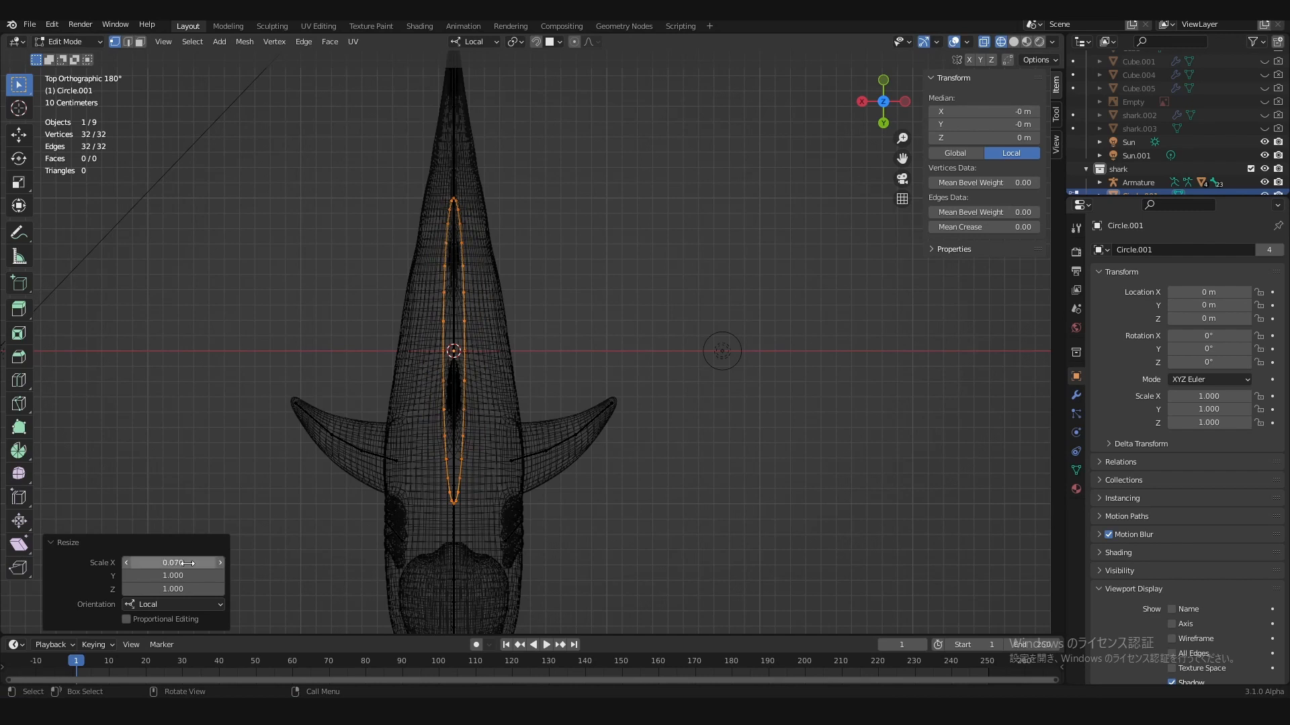
pyautogui.write('0.1')
pyautogui.press('Return')
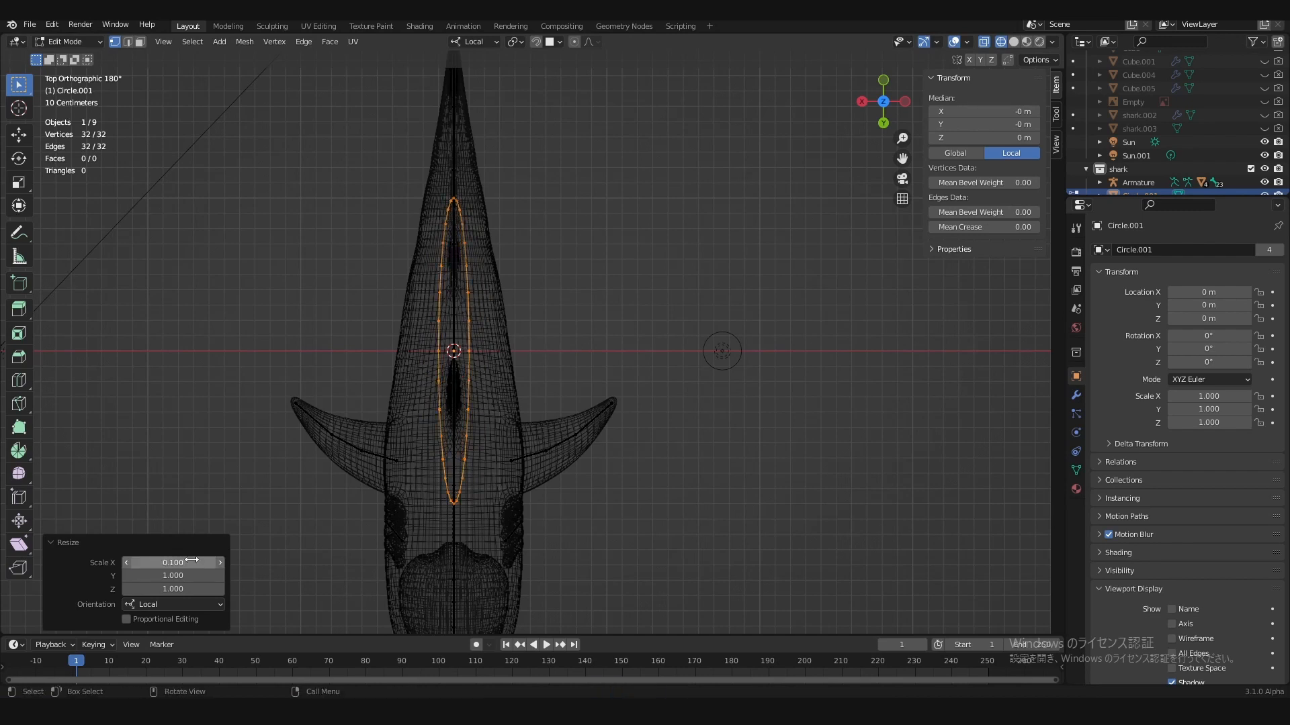
# Step: Add an Array modifier to Circle.001 with a count of 5
pyautogui.click(1076, 395)
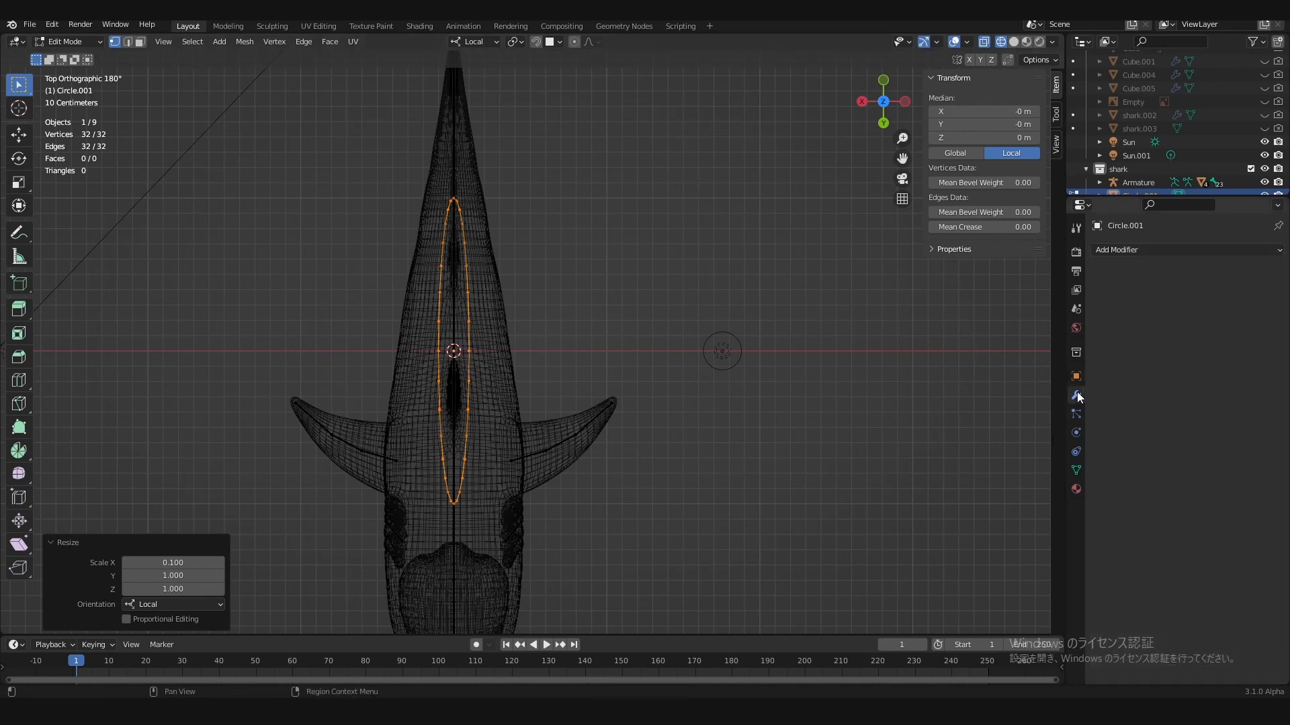
pyautogui.click(1142, 249)
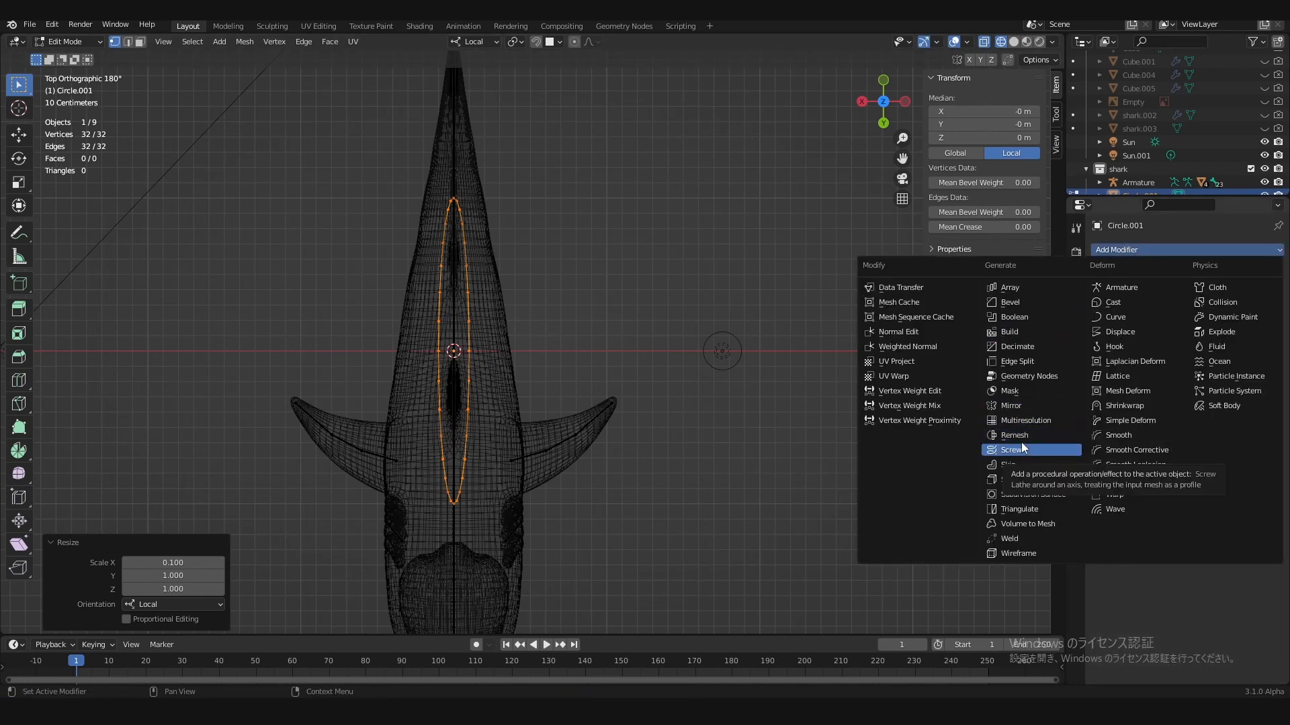
pyautogui.click(997, 287)
pyautogui.click(1261, 309)
pyautogui.click(1261, 309)
pyautogui.moveTo(631, 430); pyautogui.dragTo(567, 330, button='middle')
pyautogui.scroll(4, 593, 415)
pyautogui.hotkey('shift', 'z')
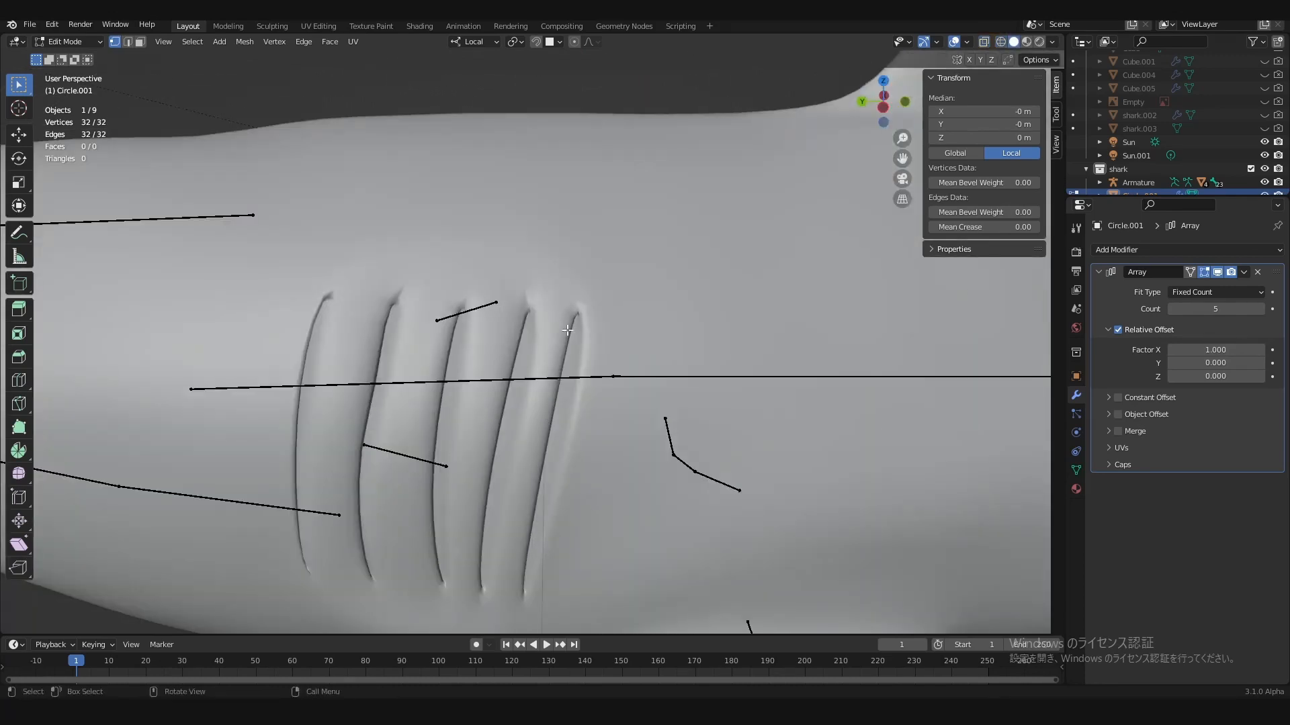
# Step: Increase the array's relative X offset past 1.6 to space out the narrow circles, save the file and leave Edit Mode
pyautogui.scroll(-5, 375, 334)
pyautogui.moveTo(376, 335)
pyautogui.mouseDown(button='middle')
pyautogui.moveTo(622, 268)
pyautogui.moveTo(662, 368)
pyautogui.moveTo(589, 252)
pyautogui.moveTo(608, 229)
pyautogui.mouseUp(button='middle')
pyautogui.press('z')
pyautogui.click(591, 367)
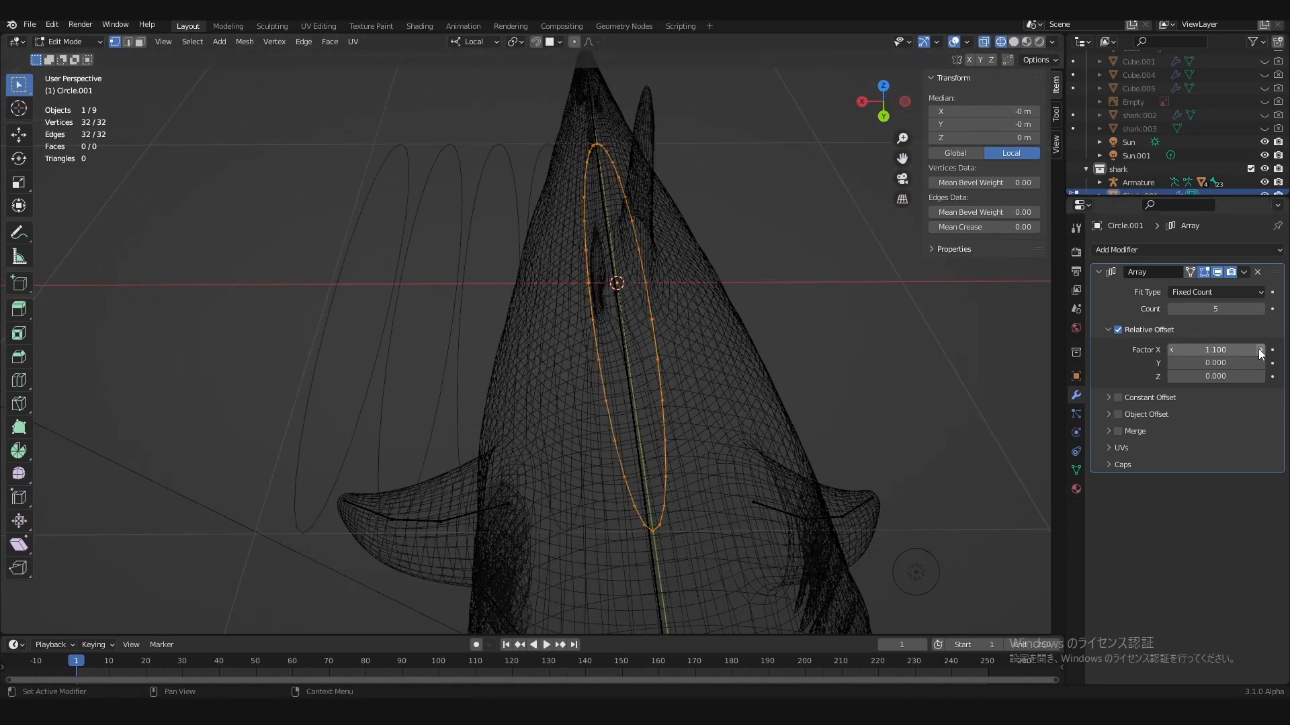
pyautogui.click(1260, 350)
pyautogui.moveTo(645, 331)
pyautogui.mouseDown(button='middle')
pyautogui.moveTo(538, 242)
pyautogui.moveTo(645, 354)
pyautogui.moveTo(478, 346)
pyautogui.moveTo(495, 288)
pyautogui.moveTo(578, 274)
pyautogui.moveTo(475, 350)
pyautogui.mouseUp(button='middle')
pyautogui.press('z')
pyautogui.click(571, 310)
pyautogui.scroll(2, 564, 313)
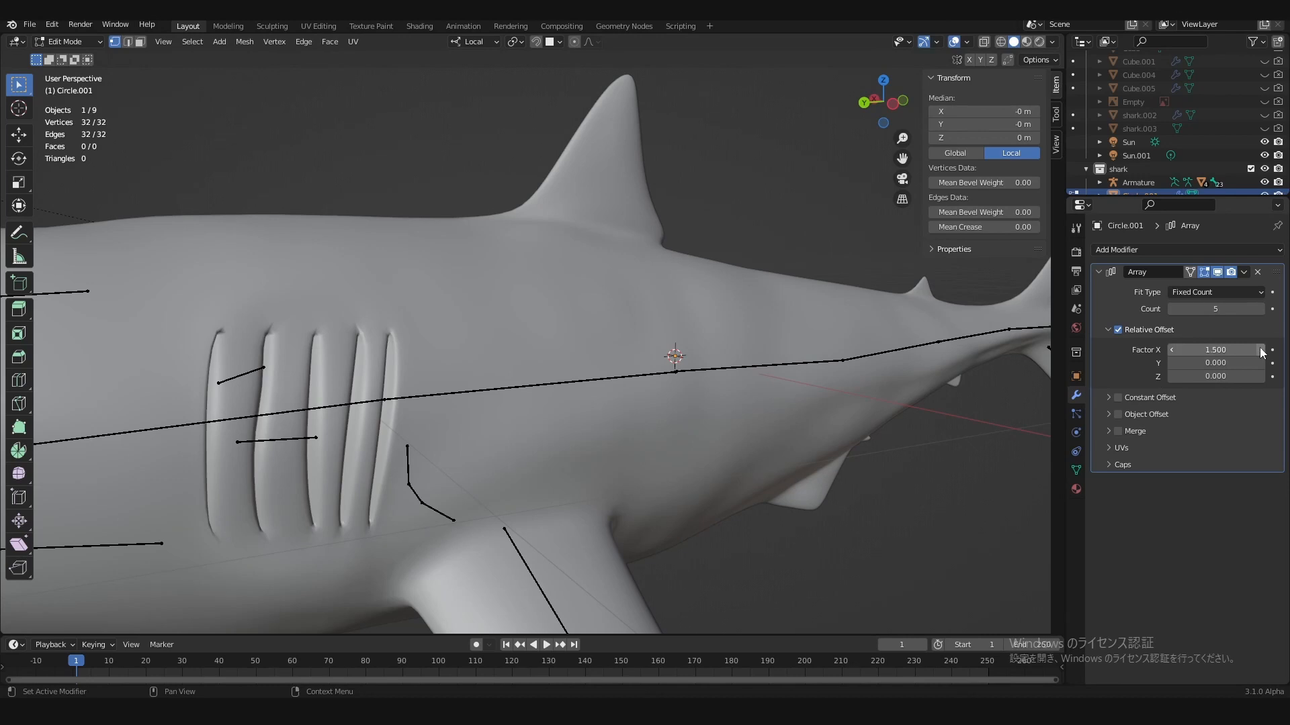
pyautogui.click(1260, 350)
pyautogui.moveTo(645, 349); pyautogui.dragTo(645, 389, button='middle')
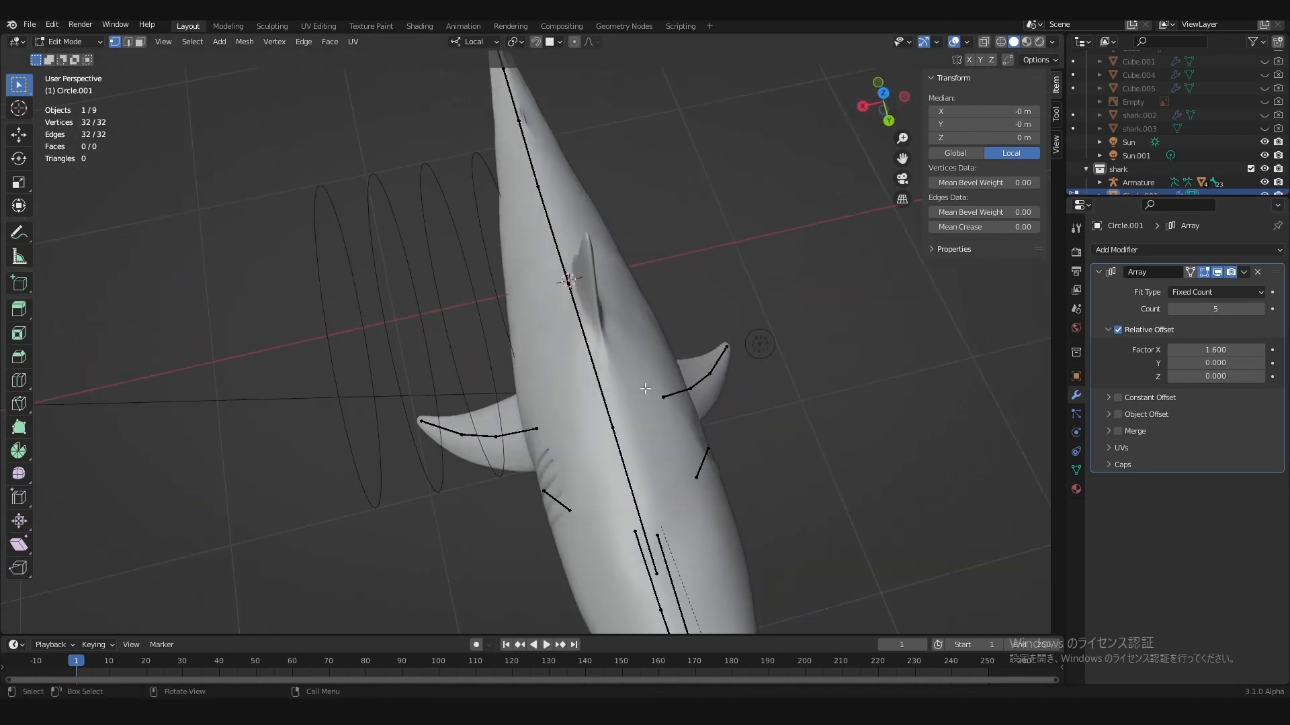
pyautogui.click(1261, 350)
pyautogui.click(1260, 350)
pyautogui.moveTo(712, 363); pyautogui.dragTo(672, 403, button='middle')
pyautogui.hotkey('ctrl', 's')
pyautogui.press('Tab')
# Step: In the armature's Pose Mode, select the era.R gill bone and assign Circle.001 as its custom shape
pyautogui.click(426, 403)
pyautogui.click(70, 42)
pyautogui.click(67, 69)
pyautogui.click(70, 42)
pyautogui.click(67, 84)
pyautogui.scroll(3, 443, 336)
pyautogui.hotkey('ctrl', 's')
pyautogui.click(461, 371)
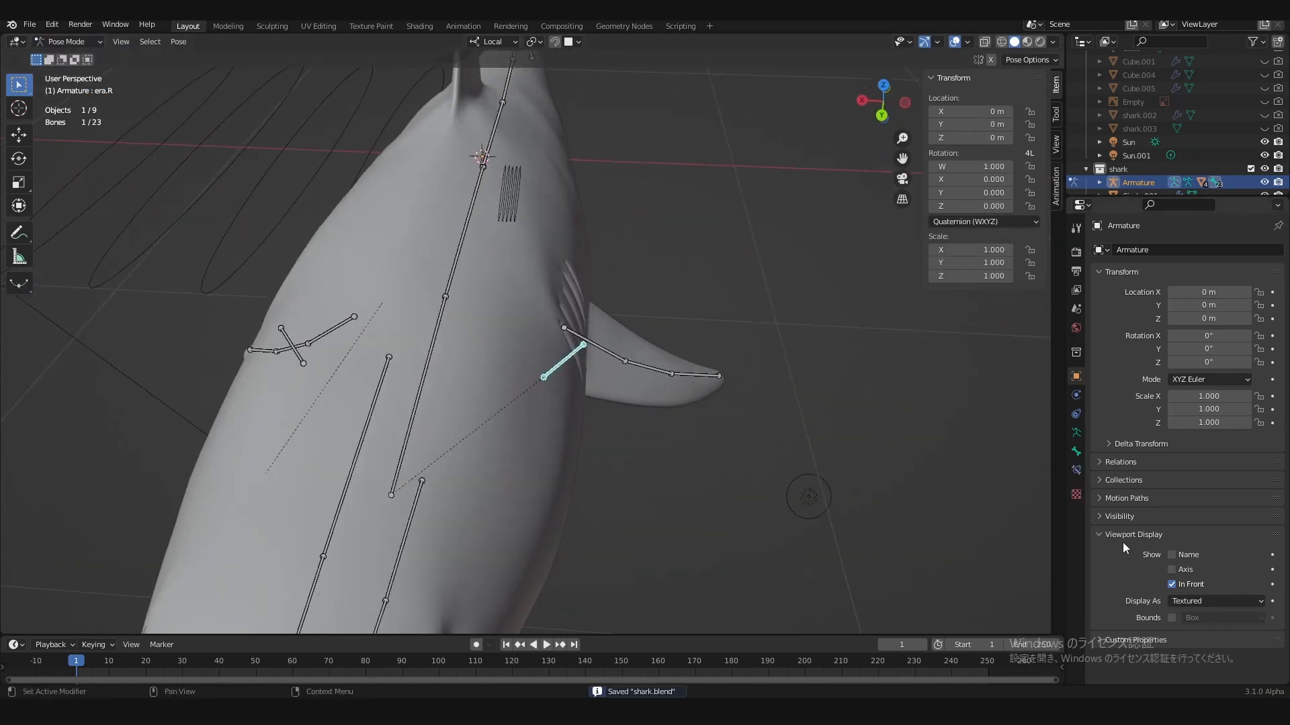
pyautogui.click(1075, 451)
pyautogui.scroll(-3, 1266, 479)
pyautogui.click(242, 222)
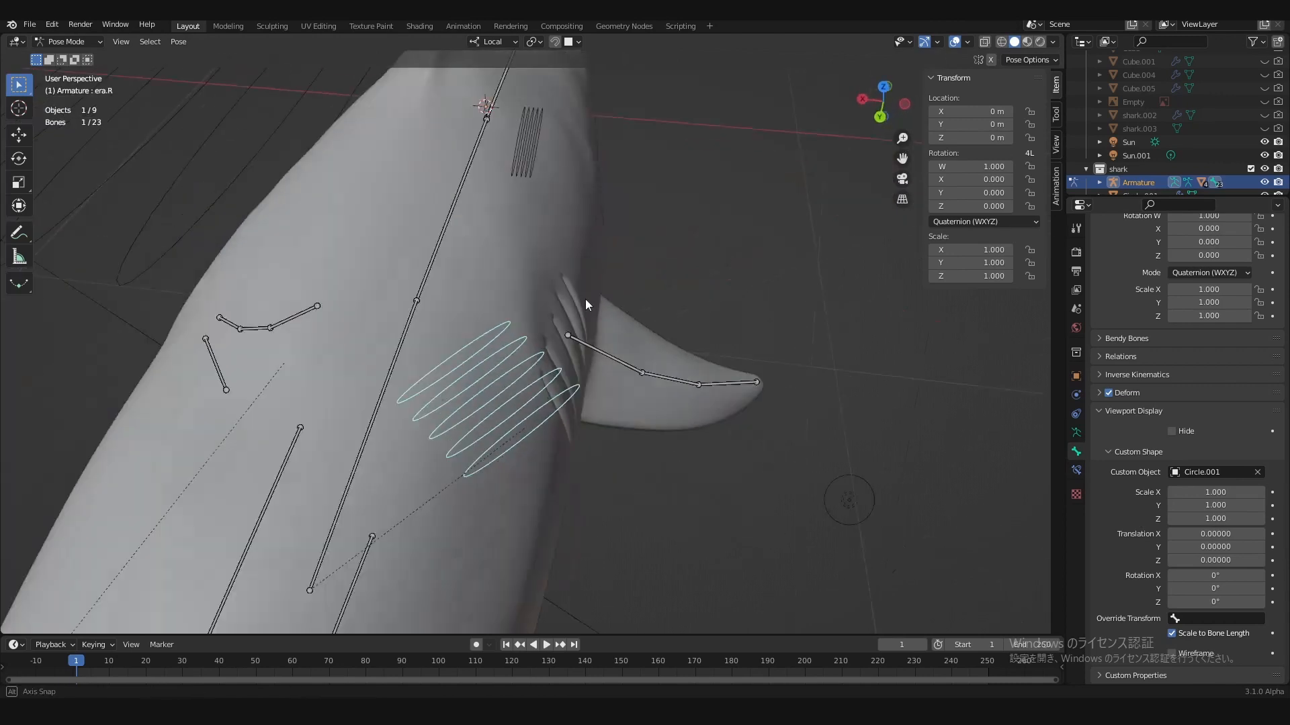
# Step: Align the era.R custom shape with the gill slits using rotation 90°, -13° and 50.7°, a scale of about 1.1 and adjusted Y translation
pyautogui.moveTo(585, 300); pyautogui.dragTo(780, 344, button='middle')
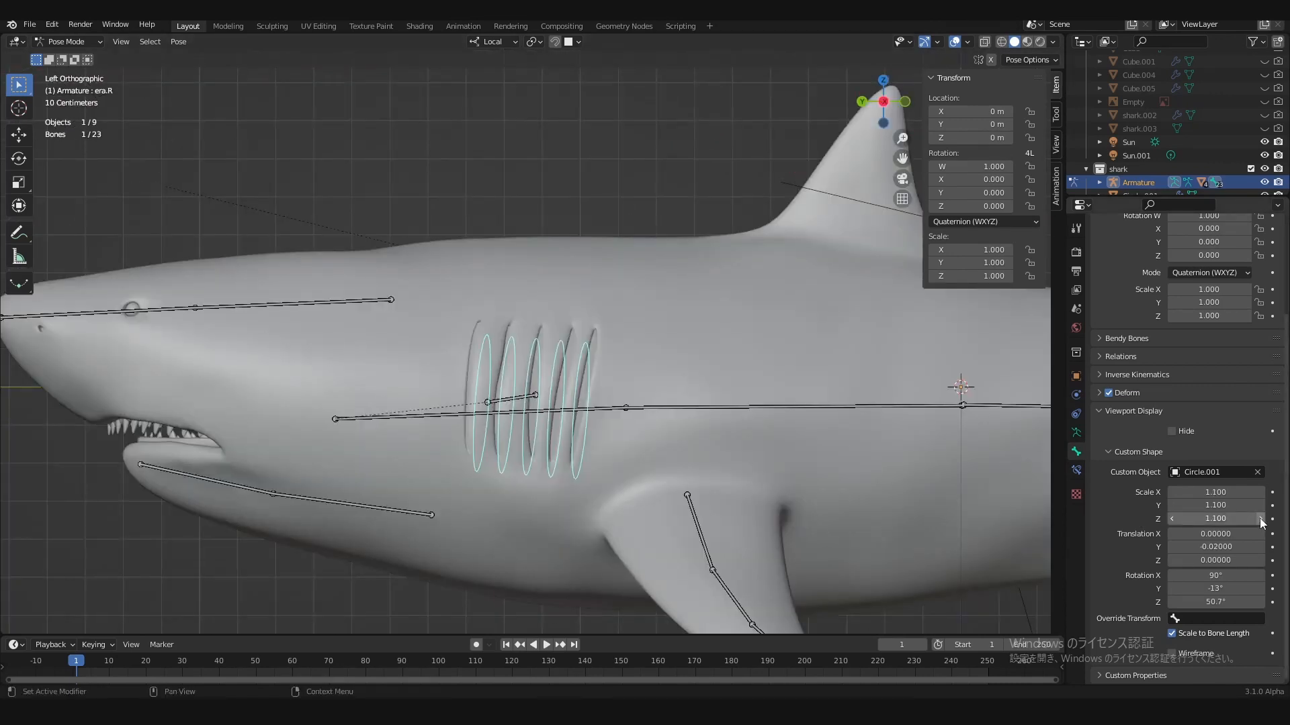
pyautogui.moveTo(1216, 492); pyautogui.dragTo(1230, 492)
pyautogui.moveTo(1206, 547); pyautogui.dragTo(1166, 575)
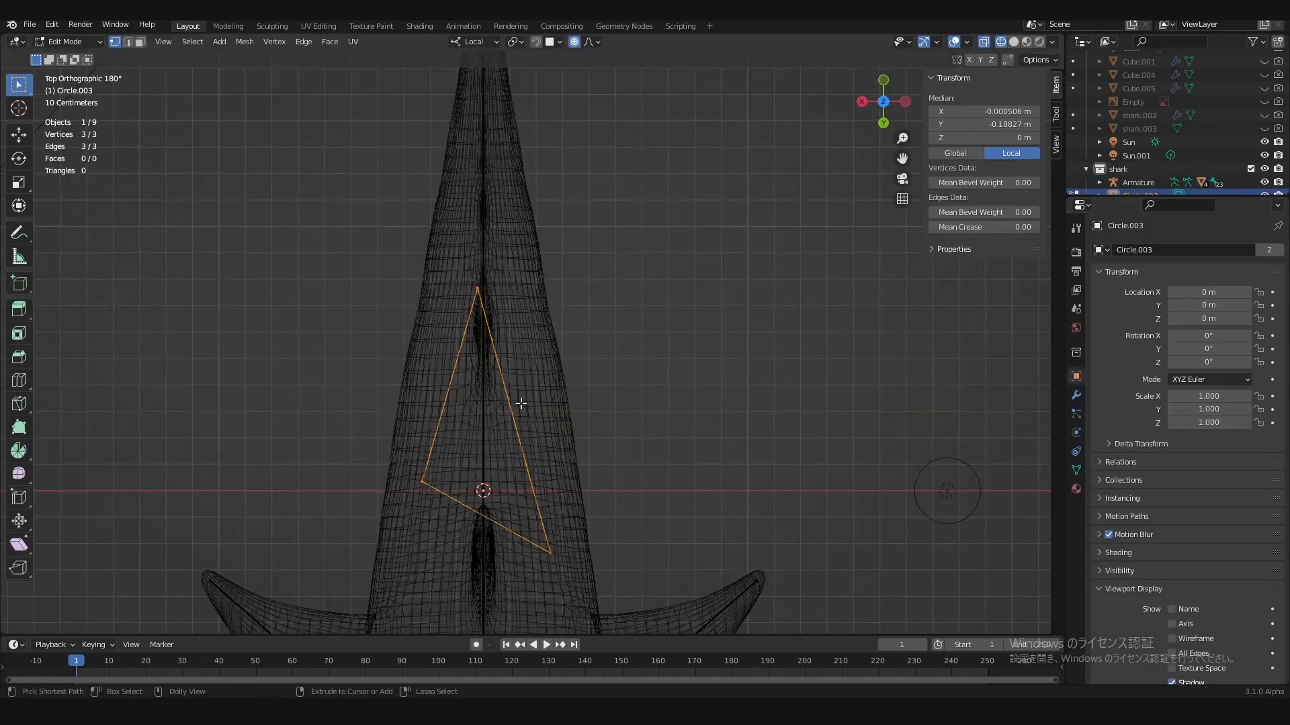
# Step: Round the three corners of the Circle.003 triangle with a two-segment vertex bevel about 0.086 m wide, and save the file
pyautogui.hotkey('ctrl', 'b')
pyautogui.click(546, 392)
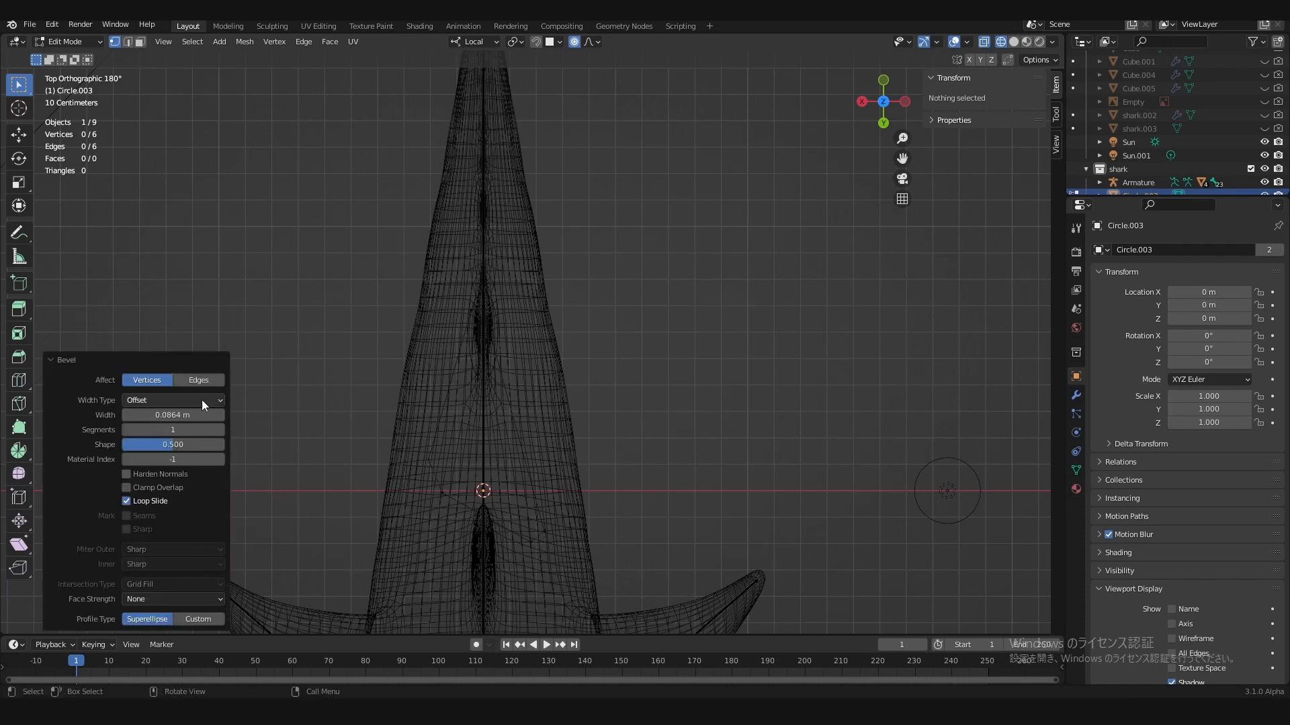
pyautogui.press('a')
pyautogui.hotkey('ctrl', 's')
pyautogui.scroll(1, 579, 469)
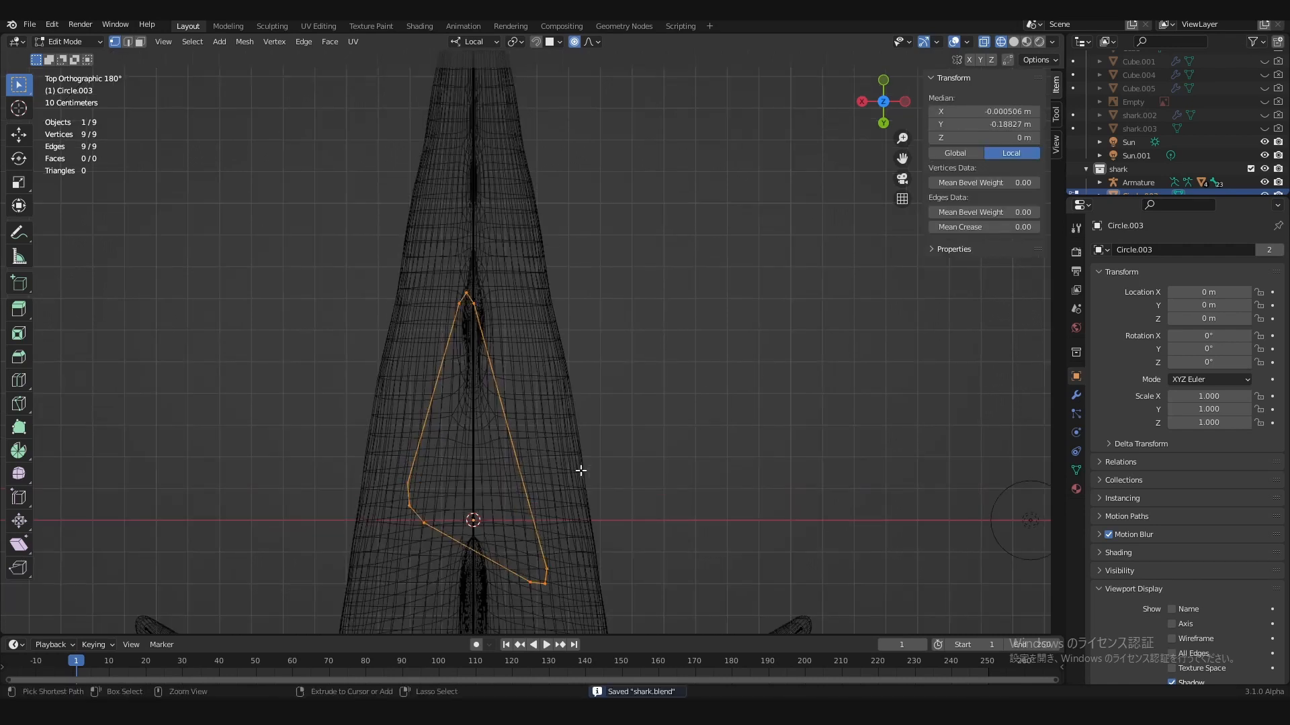
# Step: Return to Object Mode and examine the triangular Circle.003 shape around the tail fin in solid and wireframe shading
pyautogui.moveTo(579, 469)
pyautogui.mouseDown(button='middle')
pyautogui.moveTo(533, 397)
pyautogui.moveTo(666, 369)
pyautogui.moveTo(391, 415)
pyautogui.moveTo(520, 452)
pyautogui.moveTo(479, 372)
pyautogui.moveTo(571, 282)
pyautogui.mouseUp(button='middle')
pyautogui.press('Tab')
pyautogui.scroll(-2, 665, 368)
pyautogui.hotkey('shift', 'z')
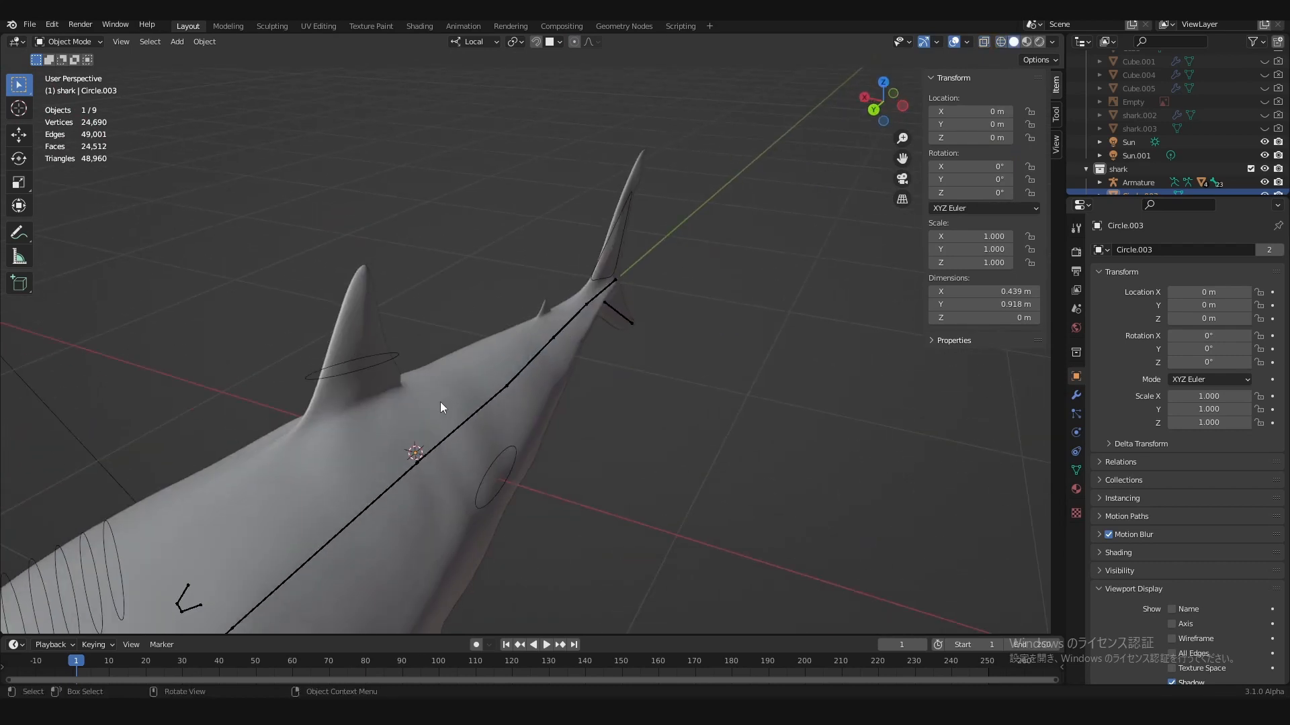
pyautogui.moveTo(409, 408)
pyautogui.mouseDown(button='middle')
pyautogui.moveTo(487, 417)
pyautogui.moveTo(377, 401)
pyautogui.moveTo(499, 448)
pyautogui.moveTo(403, 389)
pyautogui.mouseUp(button='middle')
pyautogui.press('a')
pyautogui.press('a')
pyautogui.click(373, 400)
pyautogui.press('z')
pyautogui.click(348, 399)
pyautogui.press('z')
pyautogui.click(416, 391)
pyautogui.press('Tab')
pyautogui.keyDown('shift'); pyautogui.moveTo(661, 406); pyautogui.dragTo(534, 440, button='middle'); pyautogui.keyUp('shift')
pyautogui.press('r')
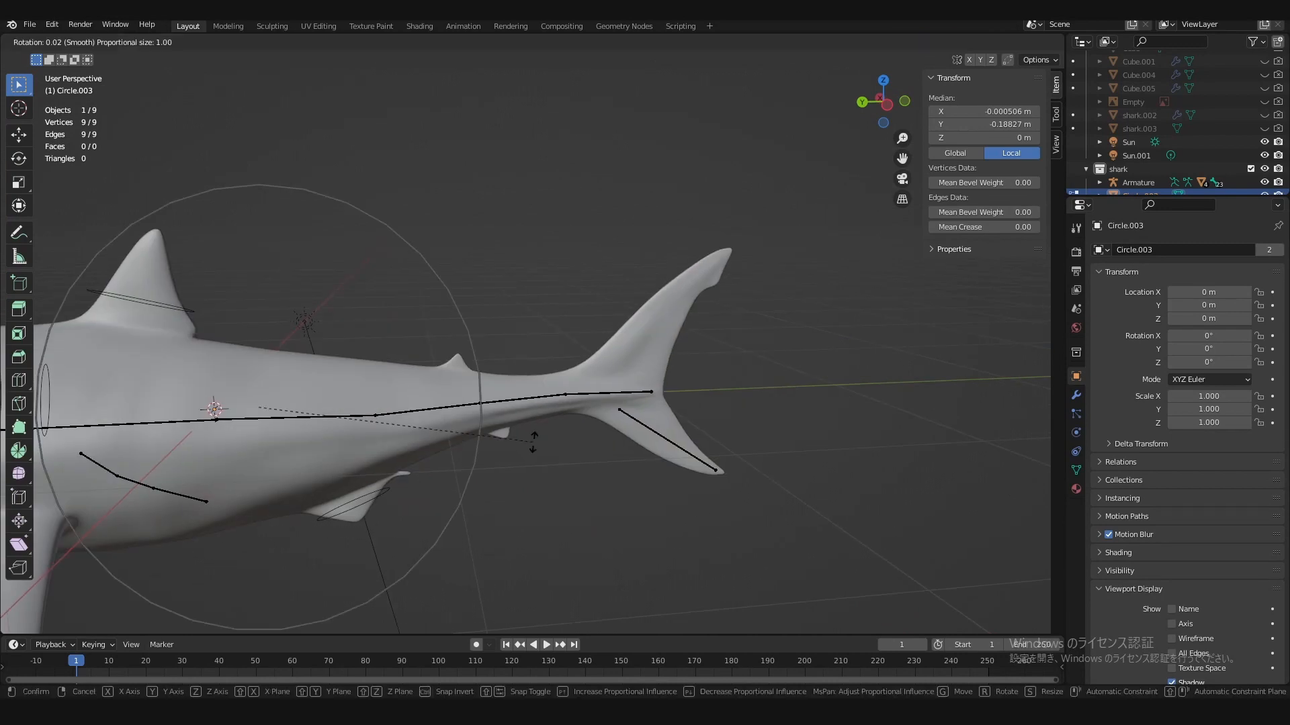
pyautogui.press('Escape')
pyautogui.press('Tab')
# Step: In Edit Mode, rotate the Circle.003 triangle by about -12° in the top view
pyautogui.press('ctrl+KP_1')
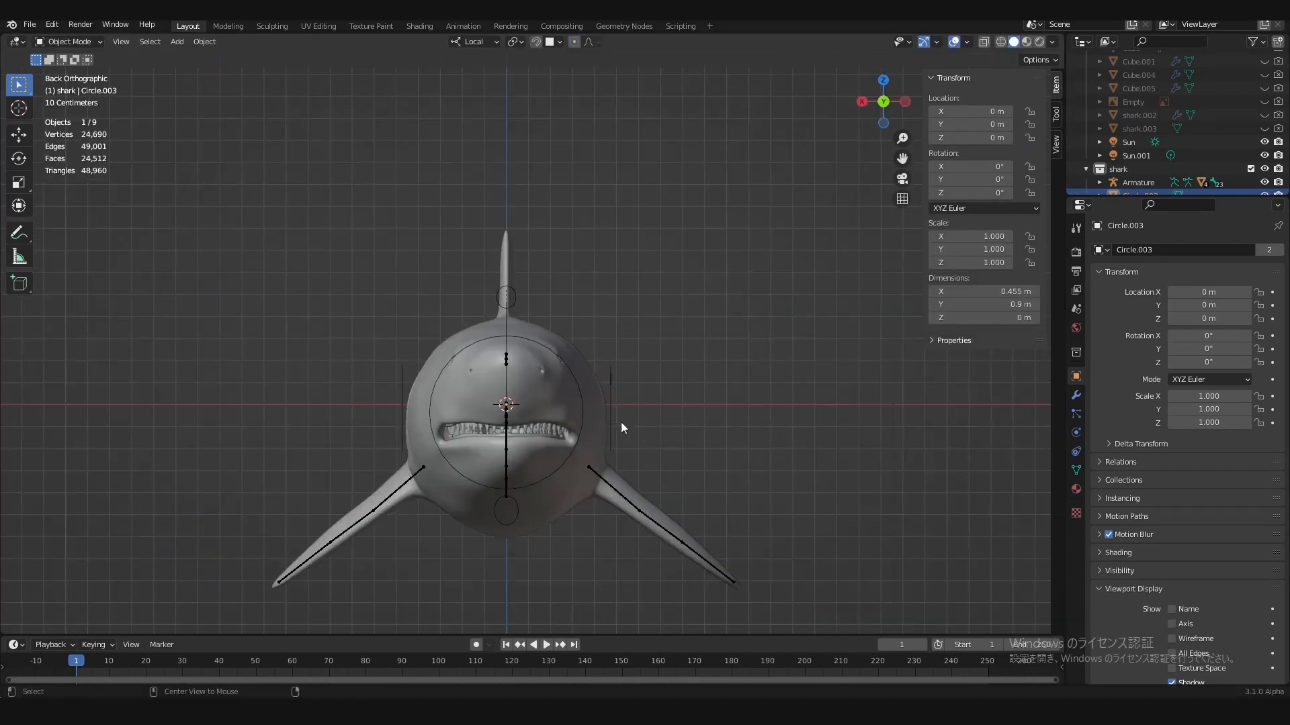
pyautogui.press('z')
pyautogui.keyDown('alt'); pyautogui.moveTo(621, 425); pyautogui.dragTo(508, 231, button='middle'); pyautogui.keyUp('alt')
pyautogui.press('Tab')
pyautogui.press('r')
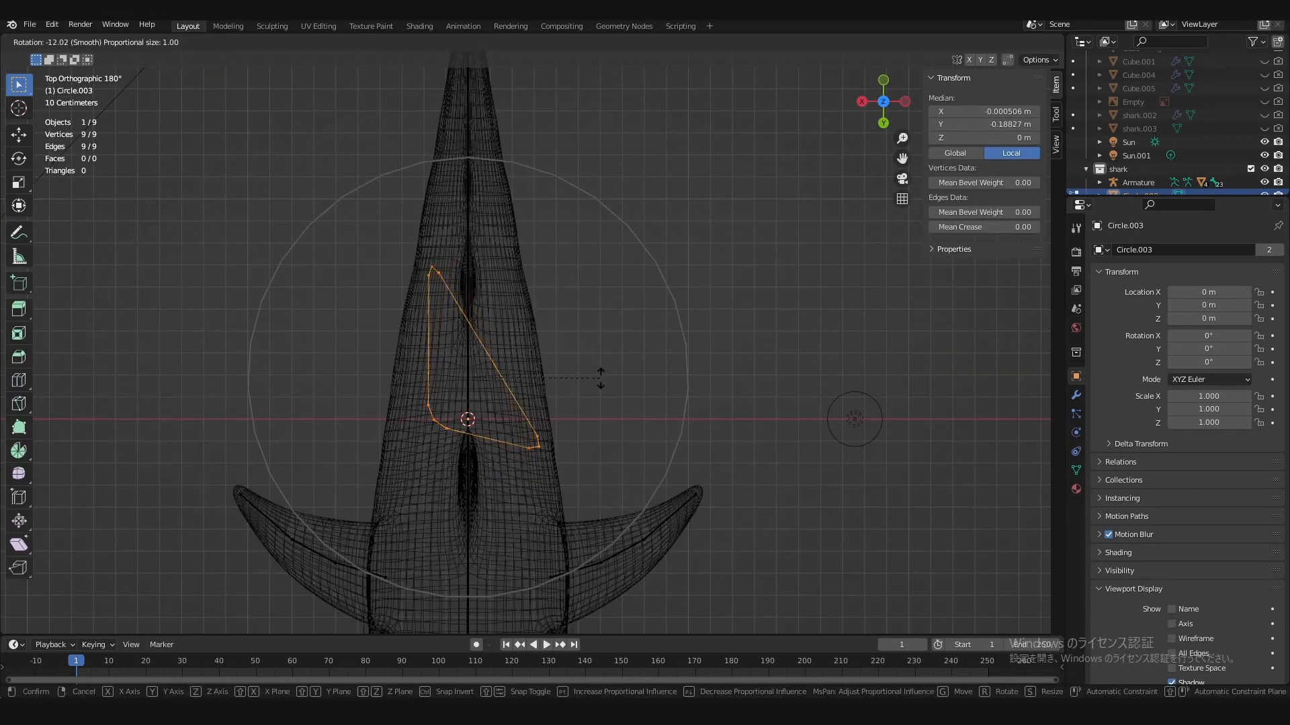
pyautogui.click(601, 378)
pyautogui.moveTo(597, 376); pyautogui.dragTo(478, 235, button='middle')
pyautogui.press('Tab')
# Step: Rotate the Circle.003 triangle by about -24.6° around its local Z axis, then return to Object Mode and check its fit on the tail fin
pyautogui.press('Tab')
pyautogui.moveTo(631, 296); pyautogui.dragTo(717, 397, button='middle')
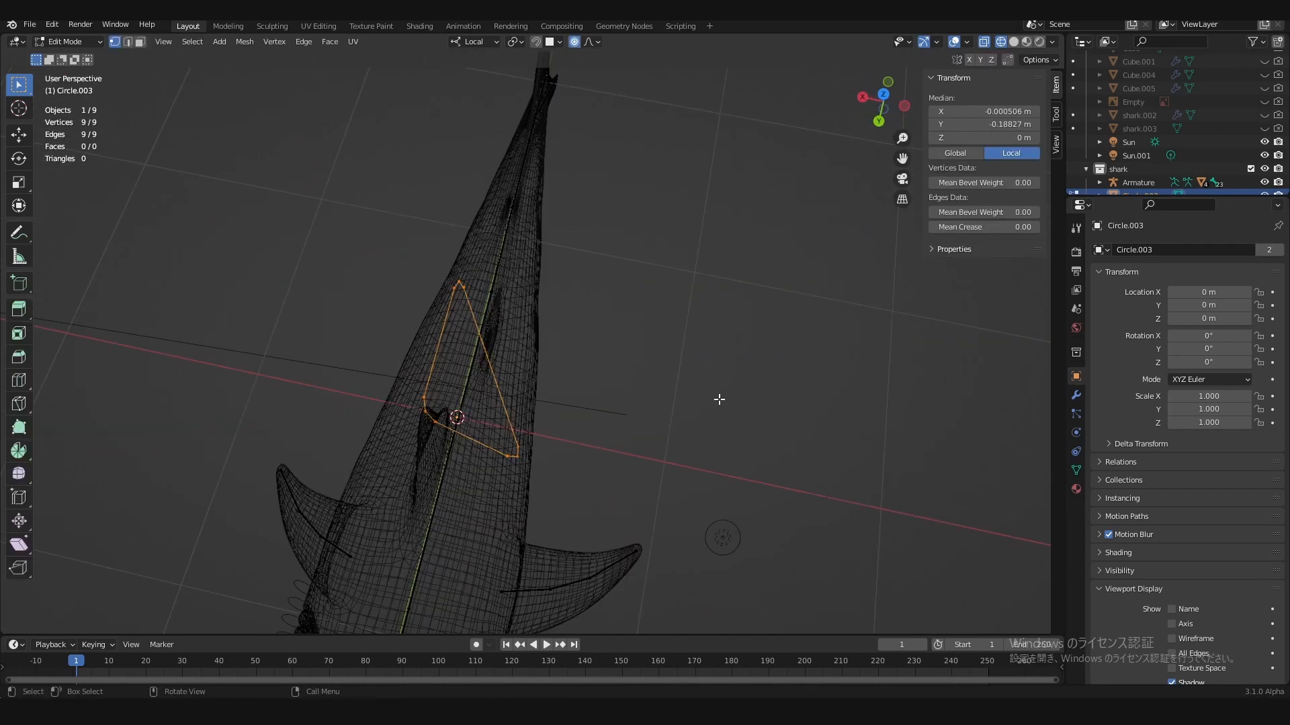
pyautogui.press('r')
pyautogui.press('z')
pyautogui.press('z')
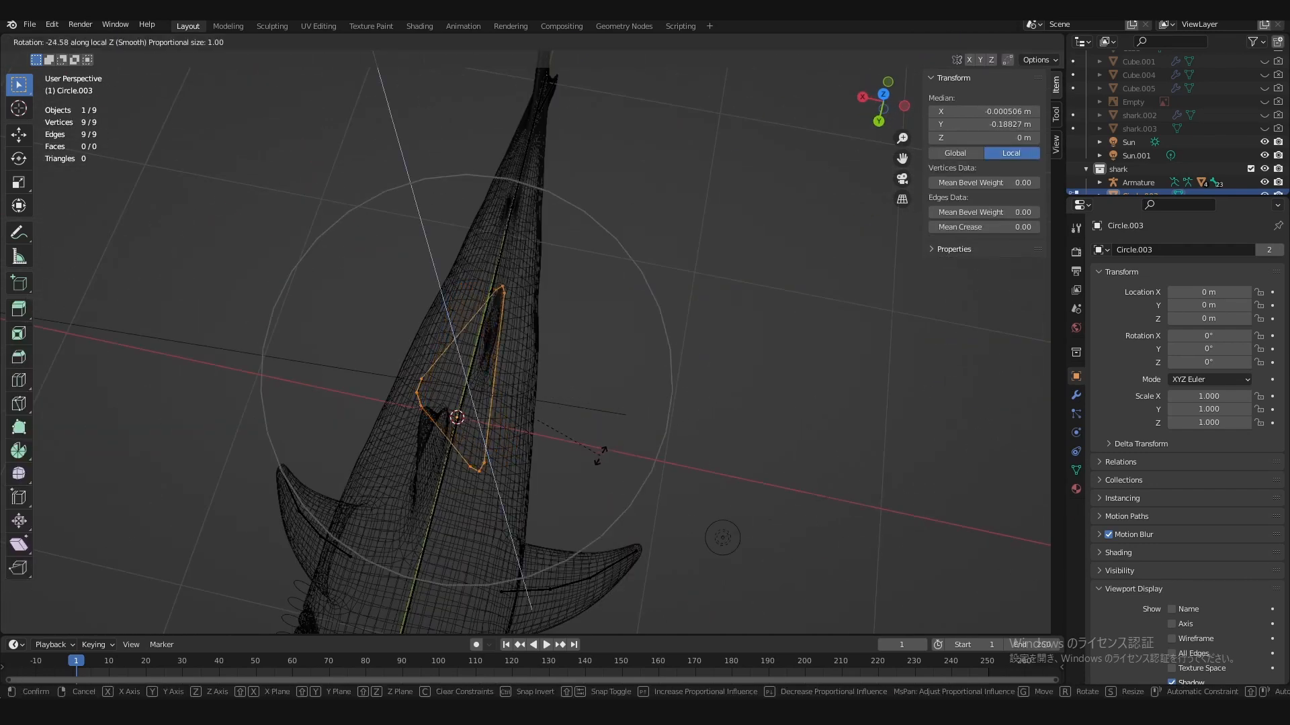
pyautogui.click(601, 456)
pyautogui.moveTo(670, 380)
pyautogui.mouseDown(button='middle')
pyautogui.moveTo(495, 342)
pyautogui.moveTo(491, 282)
pyautogui.mouseUp(button='middle')
pyautogui.press('Tab')
pyautogui.press('z')
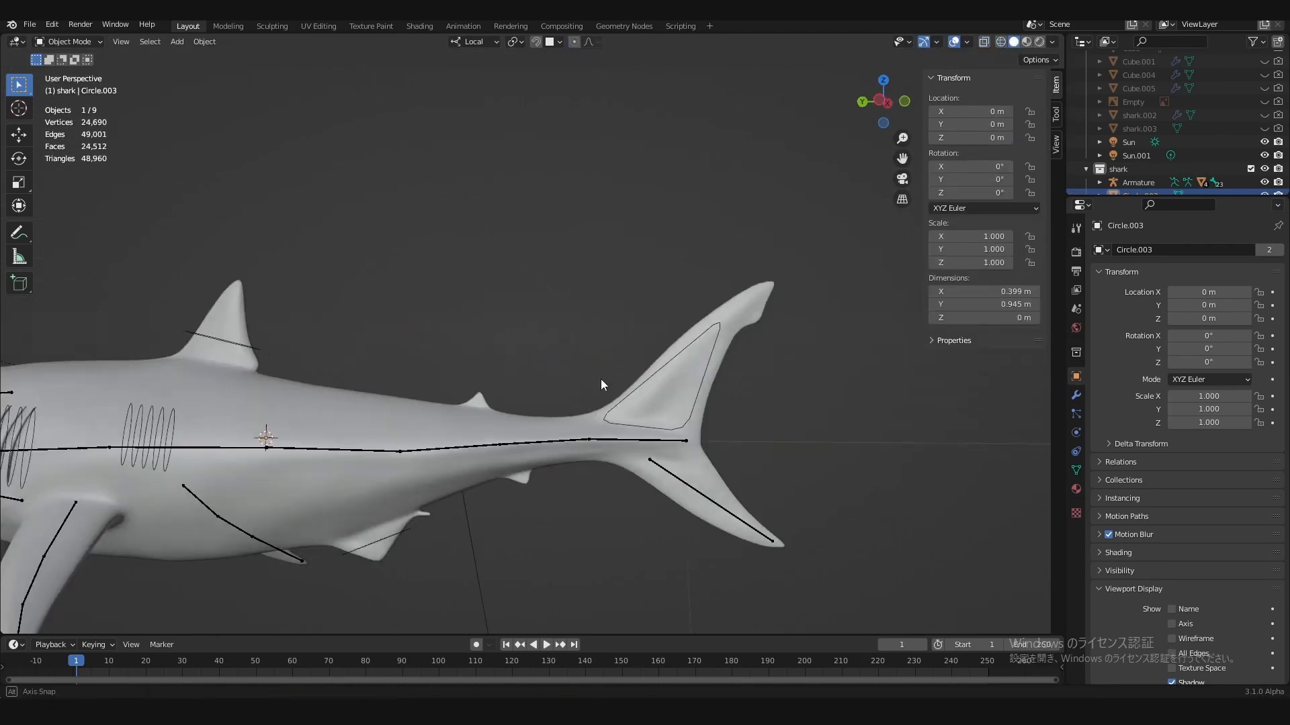
pyautogui.moveTo(601, 385); pyautogui.dragTo(594, 441, button='middle')
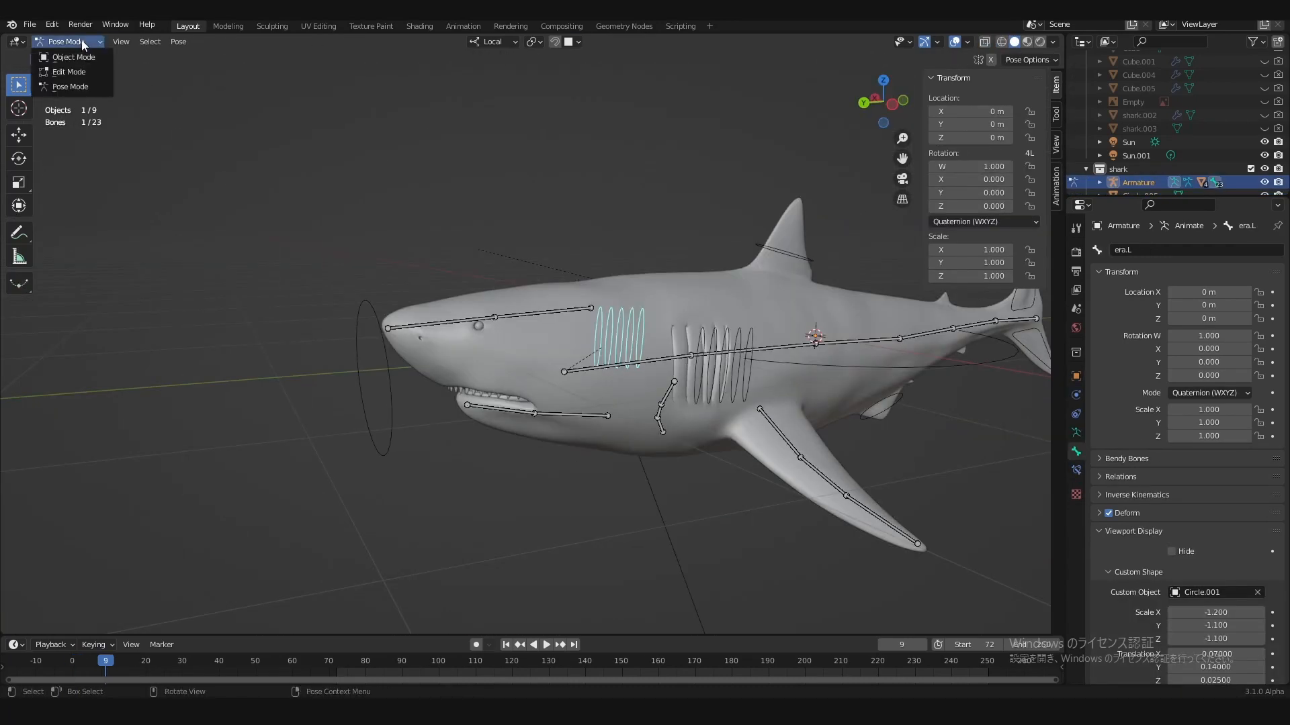
# Step: Add a cube mesh in Object Mode and delete only its faces, leaving a wireframe box
pyautogui.click(67, 55)
pyautogui.hotkey('shift', 'a')
pyautogui.moveTo(337, 257)
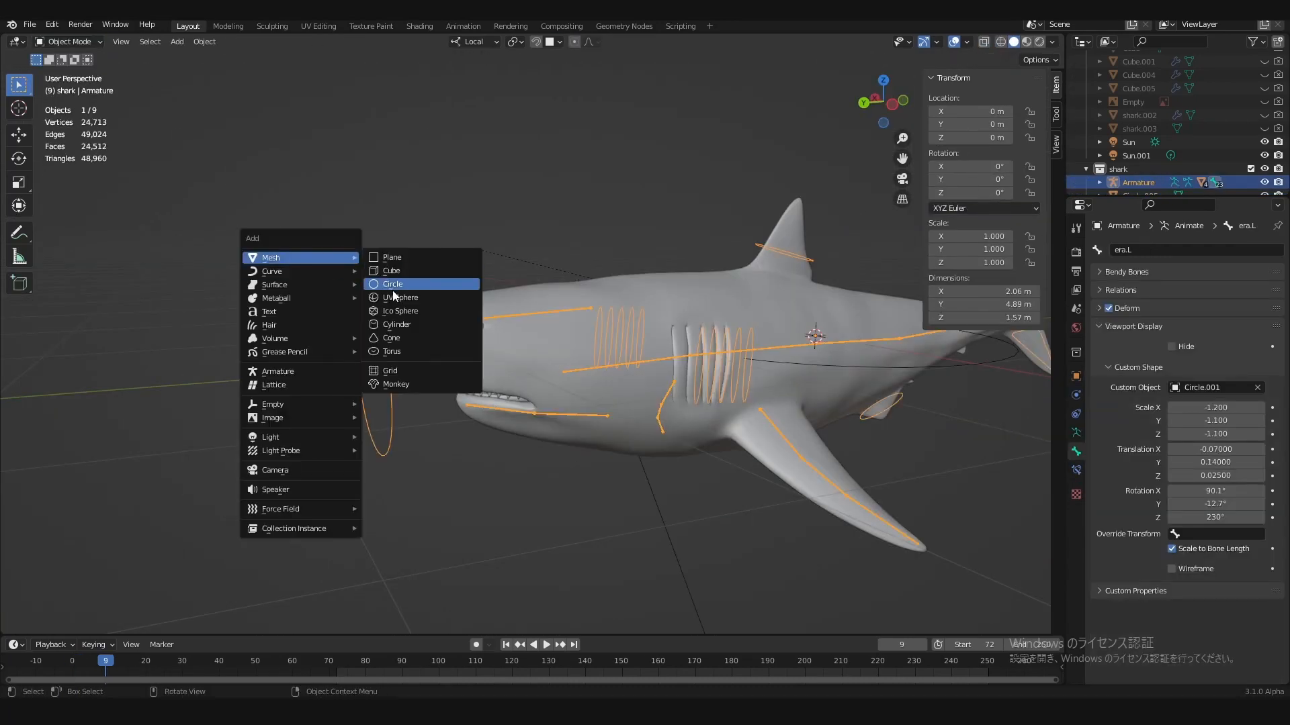
pyautogui.click(395, 272)
pyautogui.press('Tab')
pyautogui.rightClick(775, 344)
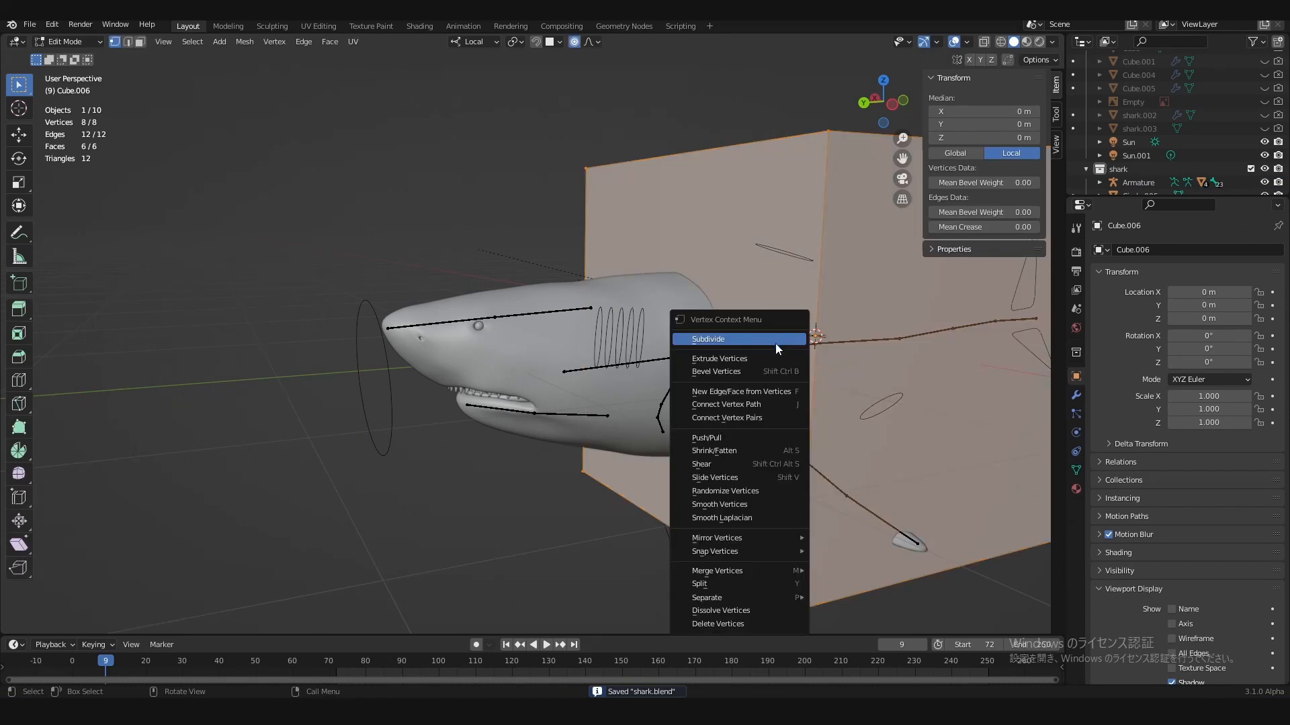
pyautogui.press('x')
pyautogui.click(634, 301)
pyautogui.press('Tab')
pyautogui.keyDown('shift'); pyautogui.moveTo(729, 319); pyautogui.dragTo(590, 312, button='middle'); pyautogui.keyUp('shift')
pyautogui.moveTo(590, 312); pyautogui.dragTo(441, 362, button='middle')
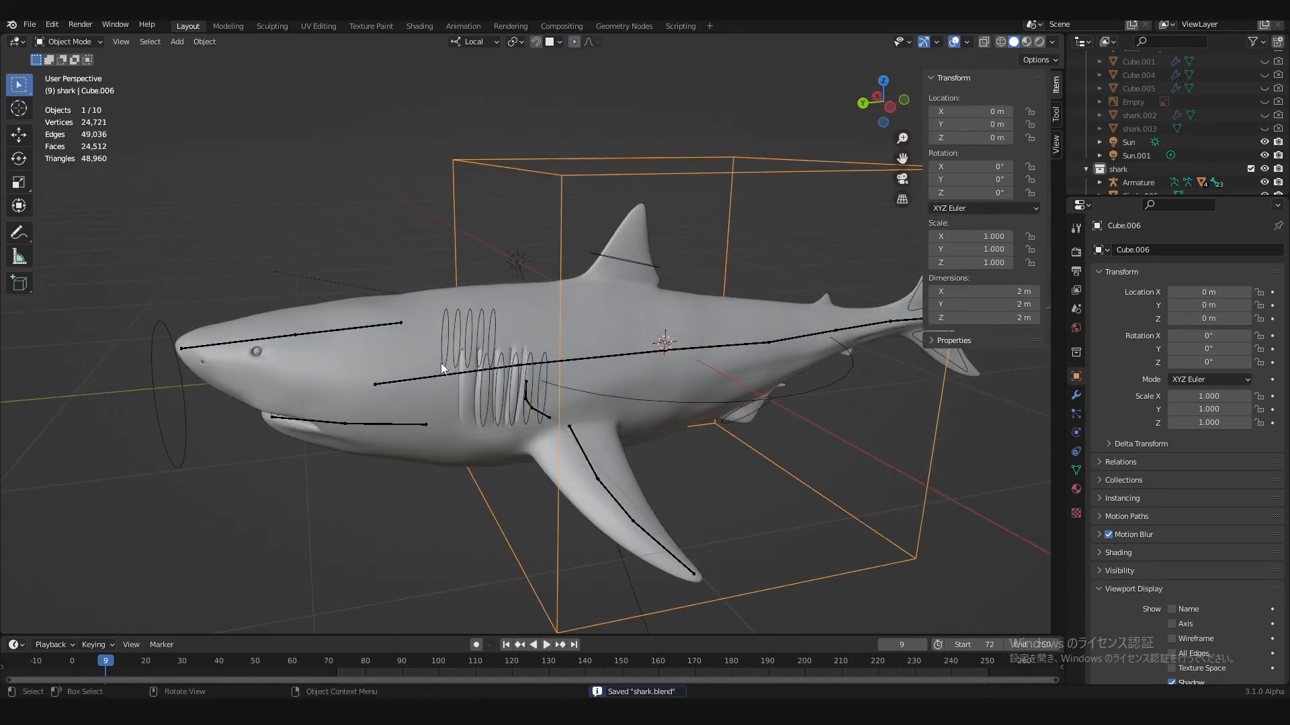
# Step: In the armature's Pose Mode, assign Cube.006 as the custom shape of the head.004, head.001, head.003 and head.002 bones
pyautogui.click(441, 366)
pyautogui.click(67, 42)
pyautogui.click(64, 86)
pyautogui.click(269, 332)
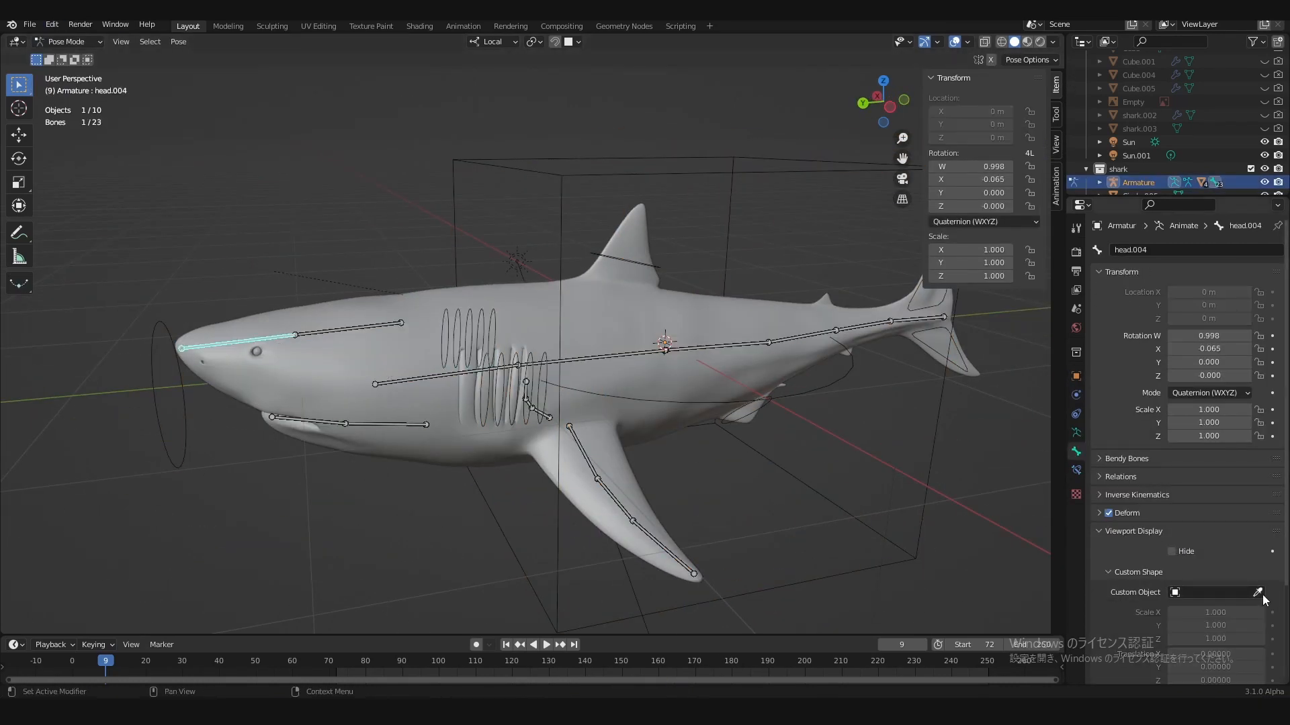
pyautogui.click(1258, 592)
pyautogui.click(716, 173)
pyautogui.click(370, 328)
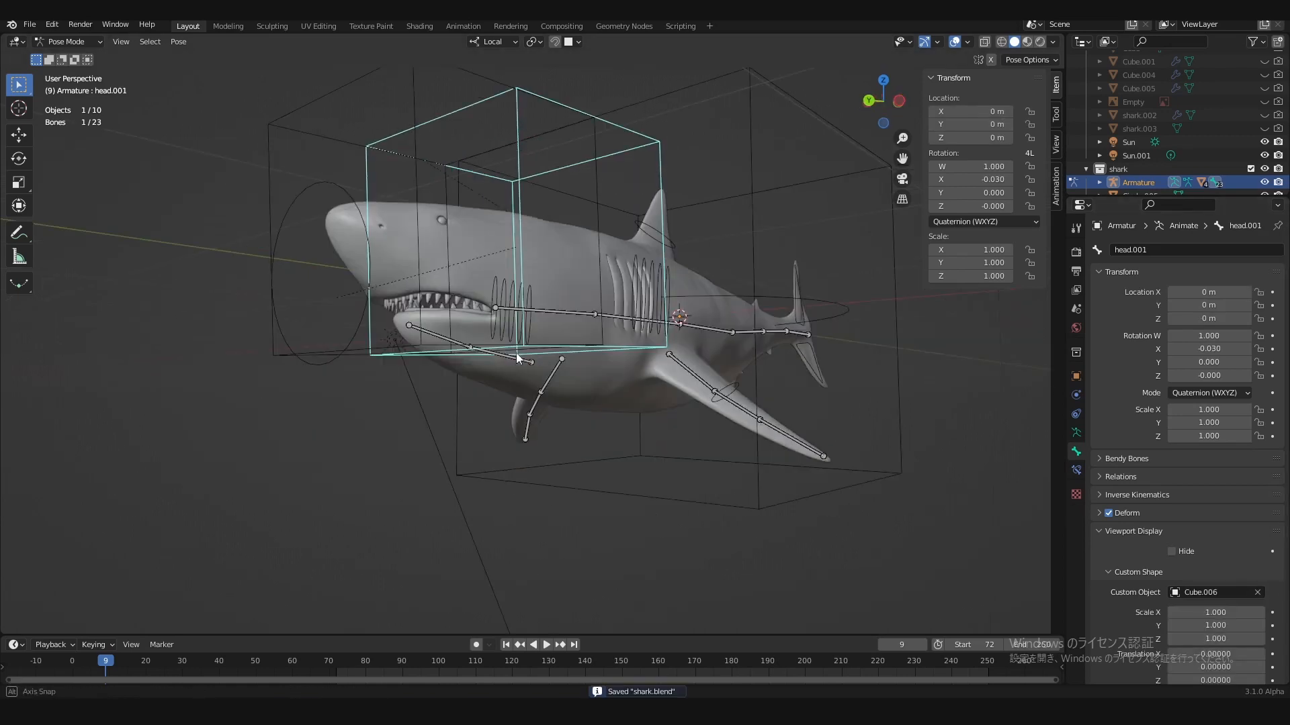
pyautogui.press('Escape')
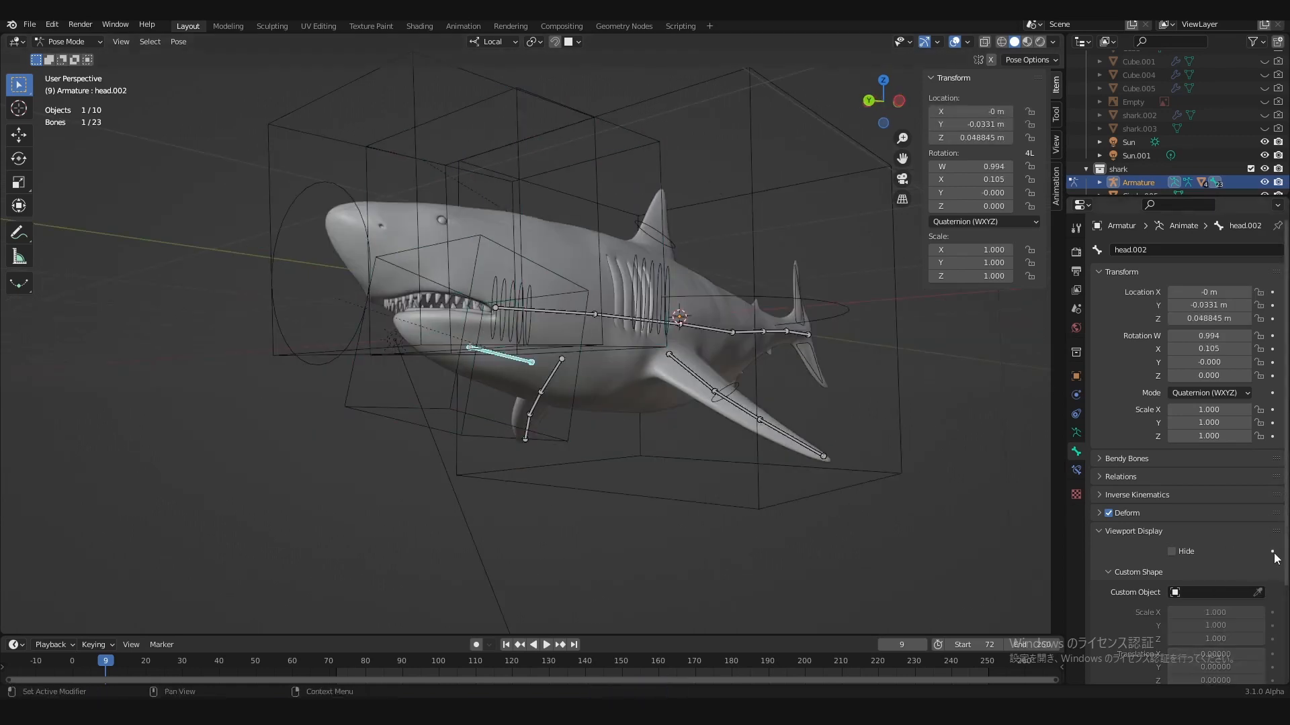
pyautogui.click(829, 363)
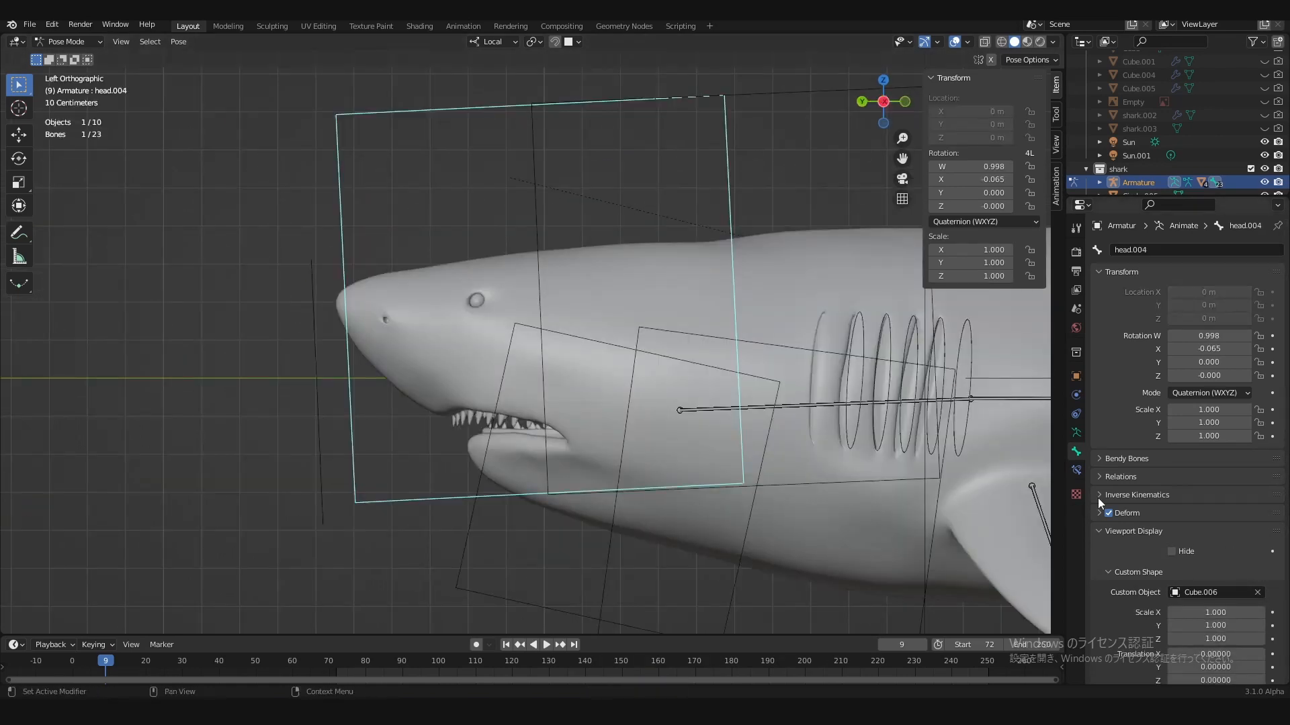
# Step: Set the X scale of the head.004 bone's custom shape to 0.3 and save the file
pyautogui.scroll(-4, 1097, 498)
pyautogui.press('ctrl+KP_1')
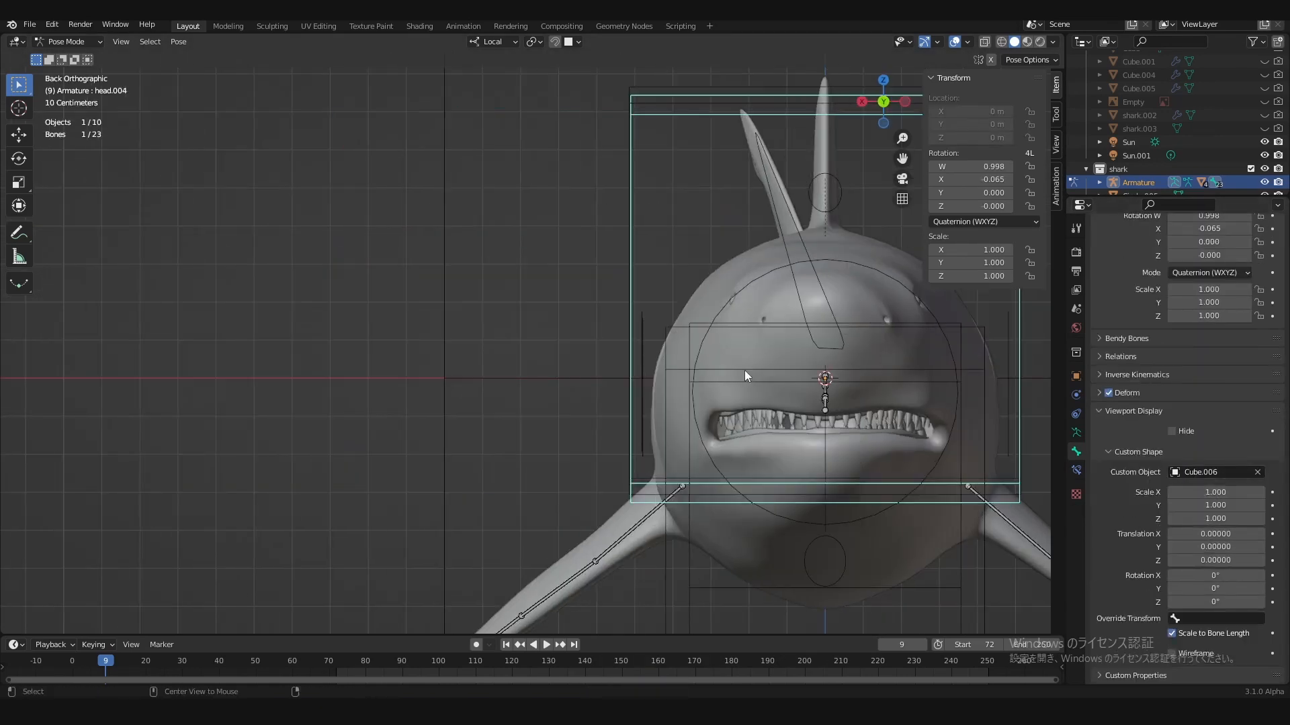
pyautogui.keyDown('shift'); pyautogui.moveTo(744, 369); pyautogui.dragTo(558, 369, button='middle'); pyautogui.keyUp('shift')
pyautogui.moveTo(1215, 492)
pyautogui.mouseDown()
pyautogui.moveTo(1154, 493)
pyautogui.moveTo(1214, 493)
pyautogui.mouseUp()
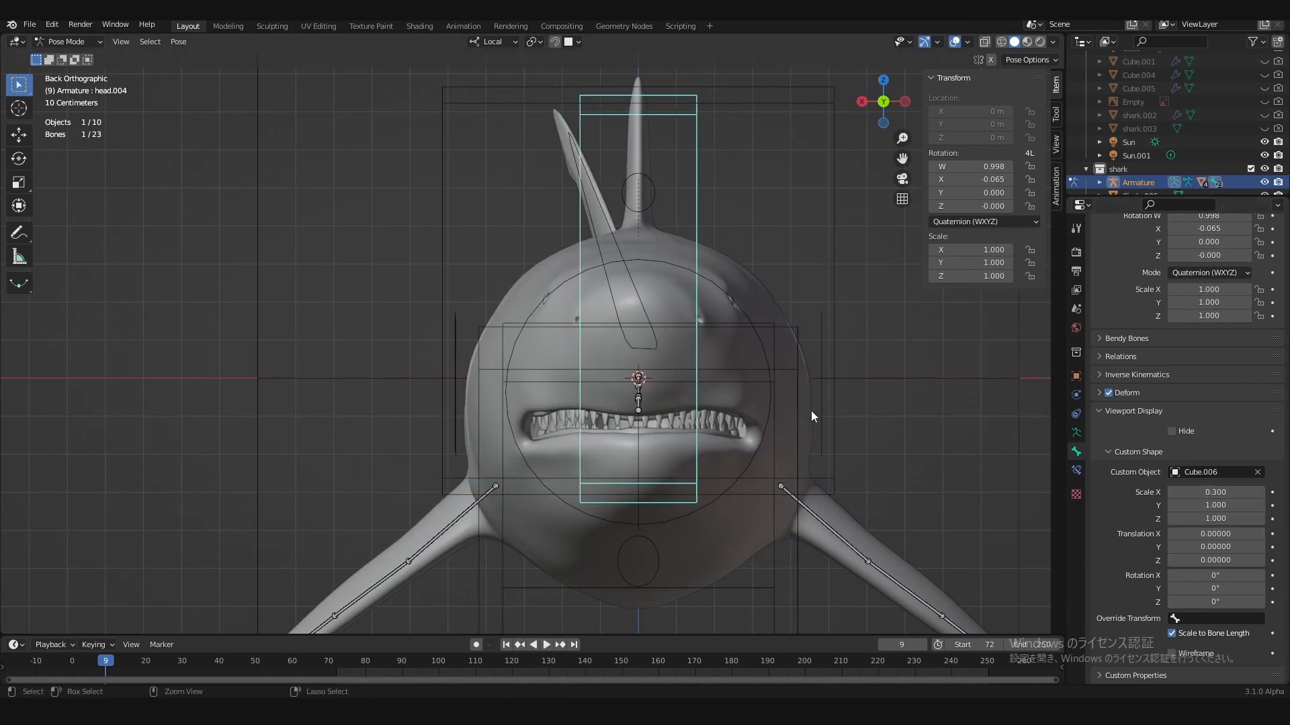
pyautogui.hotkey('ctrl', 's')
# Step: Set the head.004 custom shape's Y scale to 0.6 and its Y translation to 0.2, checking the fit in side view
pyautogui.press('ctrl+KP_3')
pyautogui.scroll(-4, 731, 389)
pyautogui.scroll(3, 731, 388)
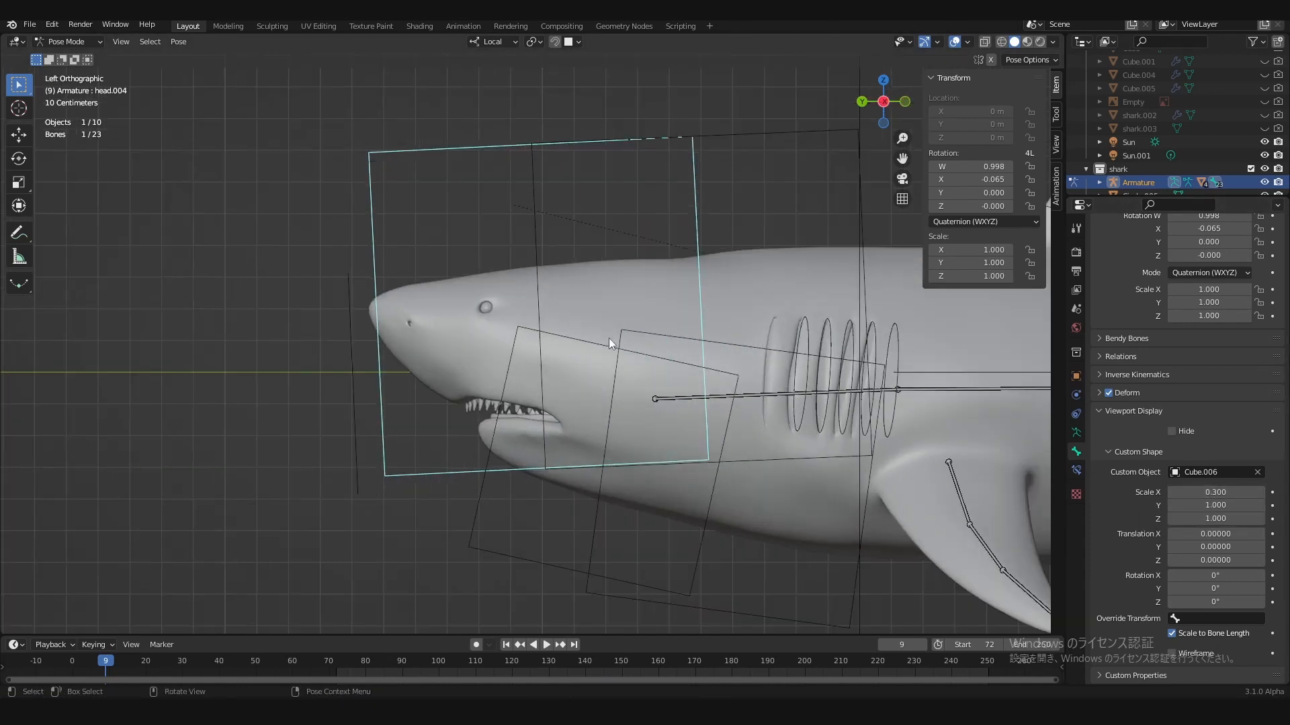
pyautogui.scroll(4, 1221, 529)
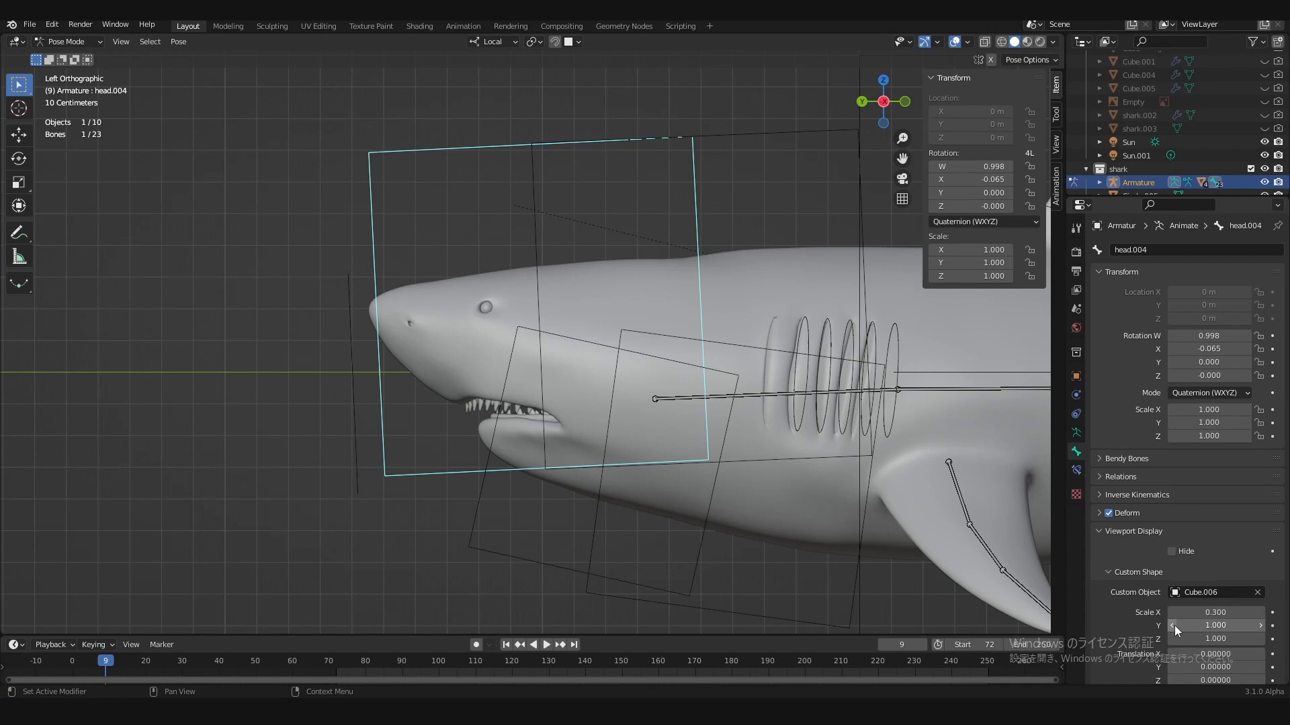
pyautogui.moveTo(1174, 626); pyautogui.dragTo(1128, 626)
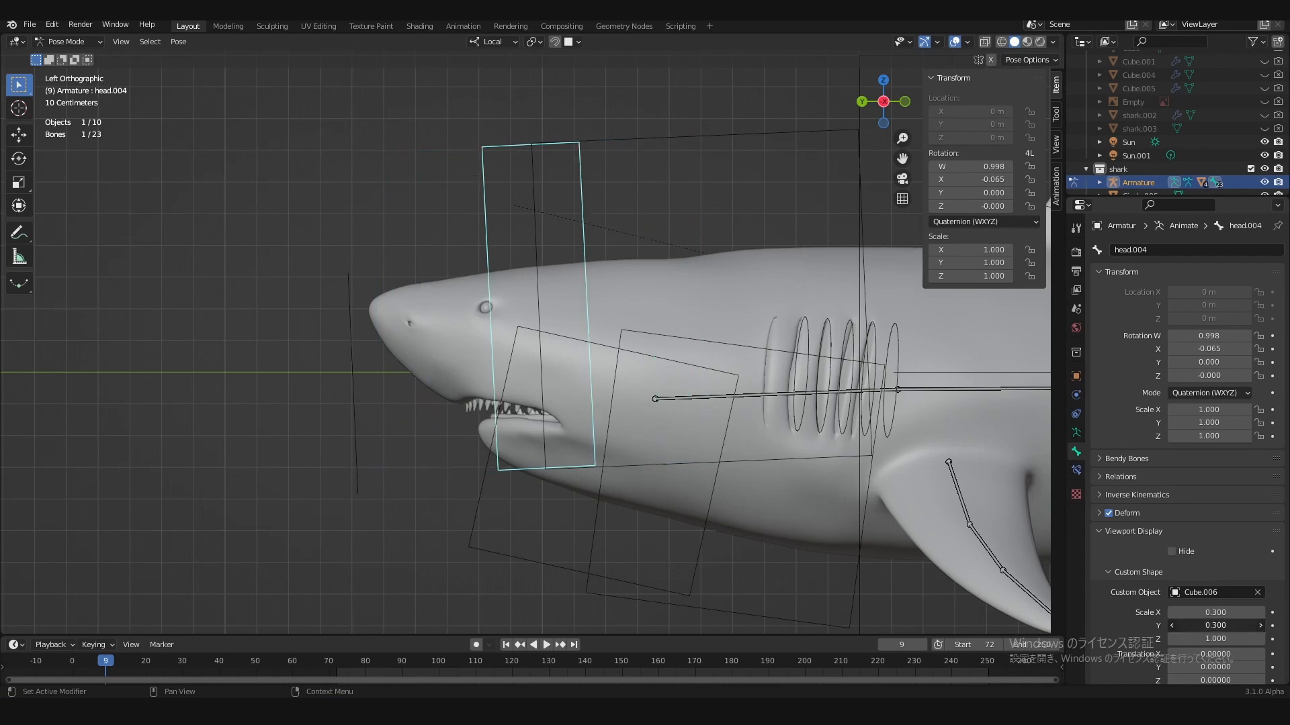
pyautogui.hotkey('ctrl', 's')
pyautogui.scroll(-4, 1146, 512)
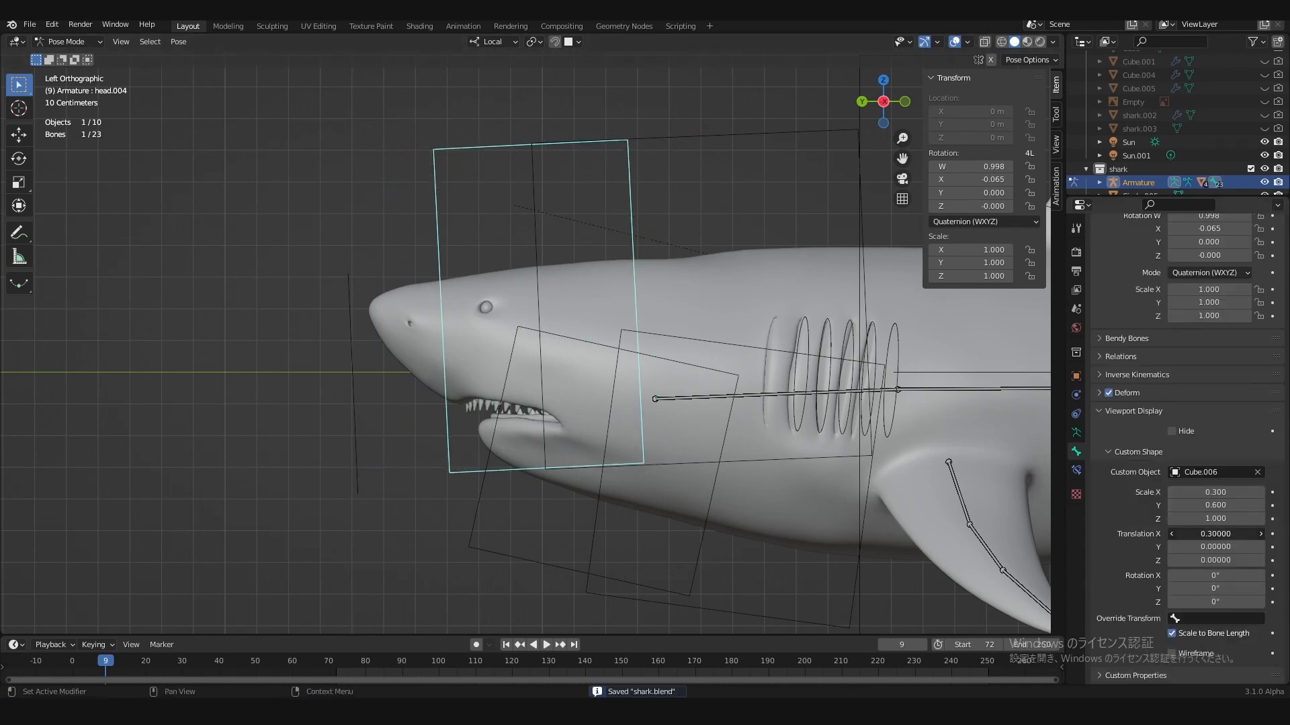
pyautogui.click(1207, 546)
pyautogui.moveTo(1206, 547); pyautogui.dragTo(1213, 546)
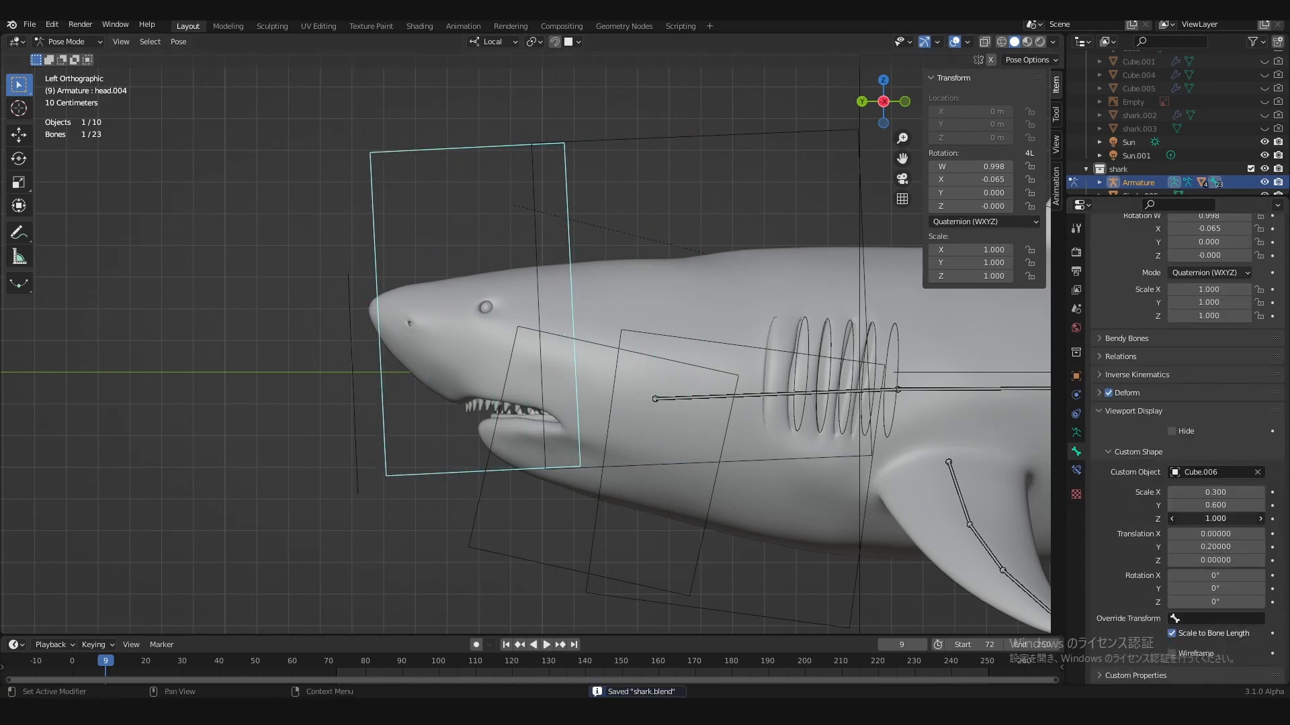
# Step: Flatten the head.004 custom shape to a Z scale of 0.1, narrow its X scale, and save the file
pyautogui.moveTo(1007, 484); pyautogui.dragTo(570, 365, button='middle')
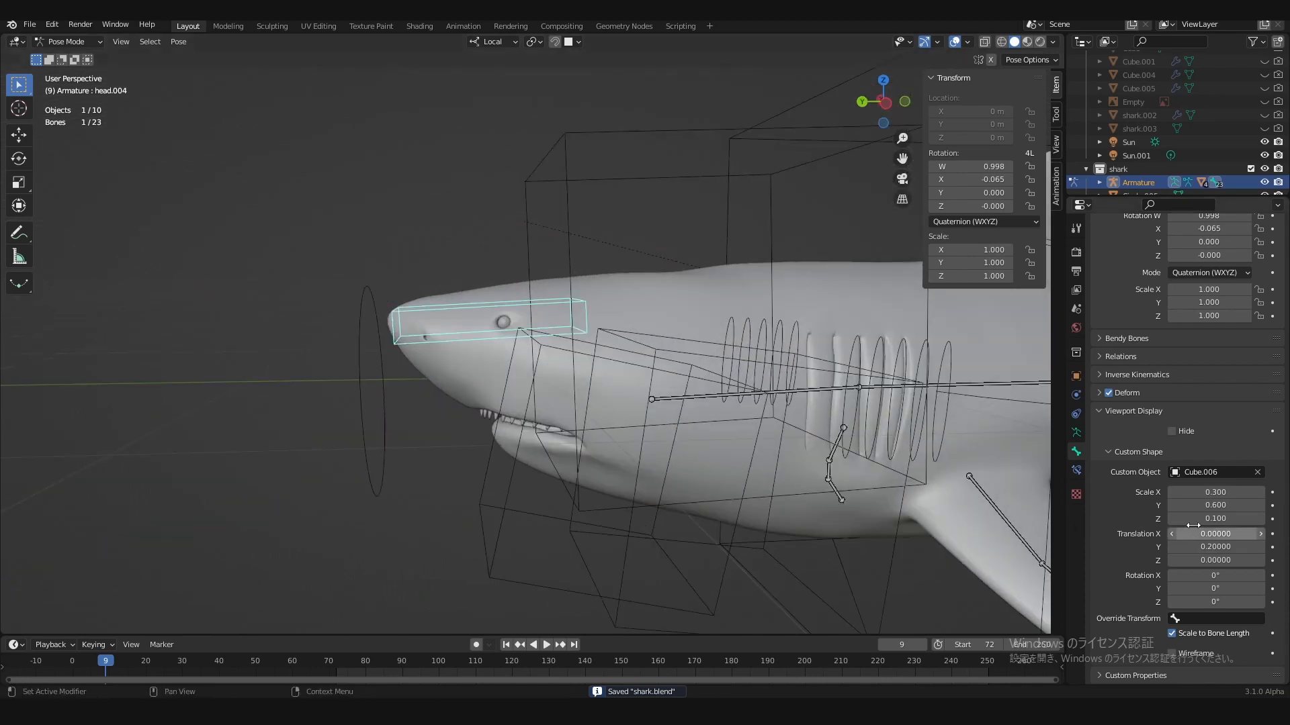
pyautogui.moveTo(941, 483); pyautogui.dragTo(873, 503, button='middle')
pyautogui.click(1171, 492)
pyautogui.click(1171, 491)
pyautogui.hotkey('ctrl', 's')
# Step: Set the X scale of the head.001 bone's custom shape to 0.2 and save the file
pyautogui.click(634, 225)
pyautogui.moveTo(1214, 492); pyautogui.dragTo(1194, 492)
pyautogui.click(1171, 493)
pyautogui.click(1171, 492)
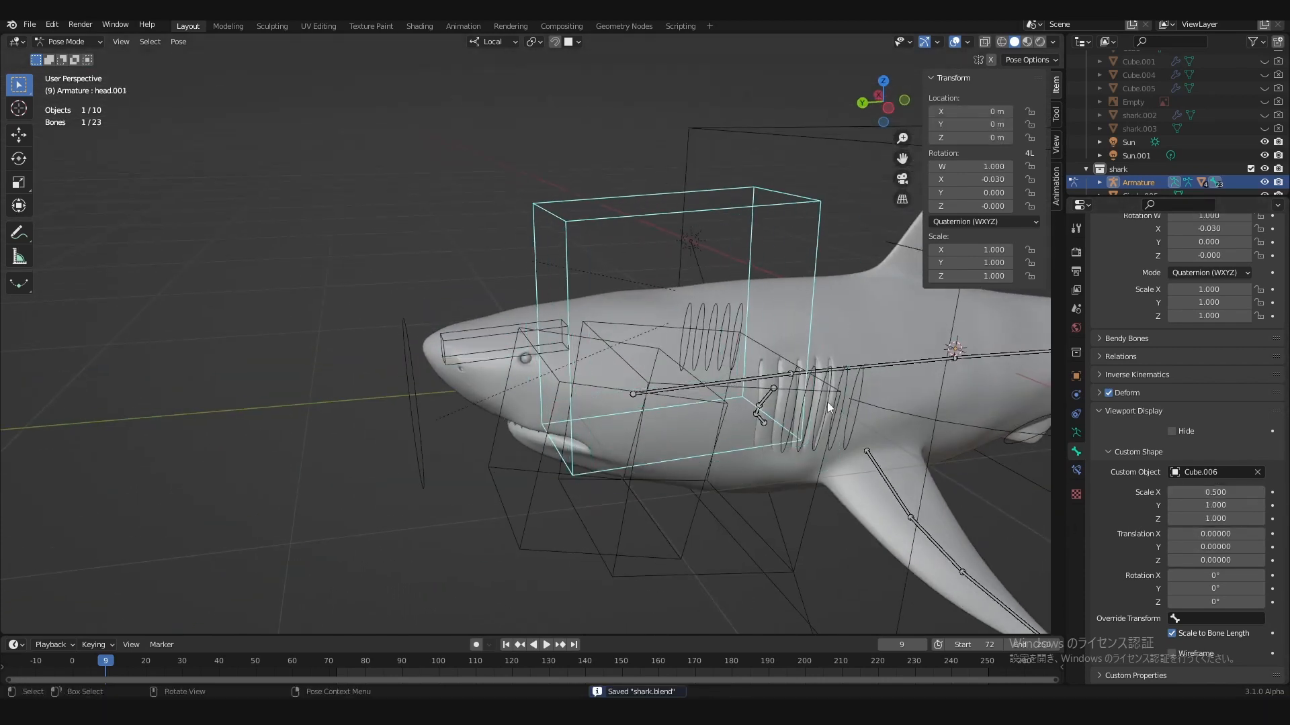
pyautogui.moveTo(827, 402); pyautogui.dragTo(940, 457, button='middle')
pyautogui.click(1172, 493)
pyautogui.click(1172, 493)
pyautogui.click(1172, 493)
pyautogui.hotkey('ctrl', 's')
# Step: Set the head.001 custom shape's Y scale to 0.7, reduce its Z scale to flatten the box, and save the file
pyautogui.click(1173, 505)
pyautogui.click(1172, 505)
pyautogui.moveTo(783, 419); pyautogui.dragTo(648, 336, button='middle')
pyautogui.click(1172, 505)
pyautogui.click(1171, 519)
pyautogui.click(1171, 519)
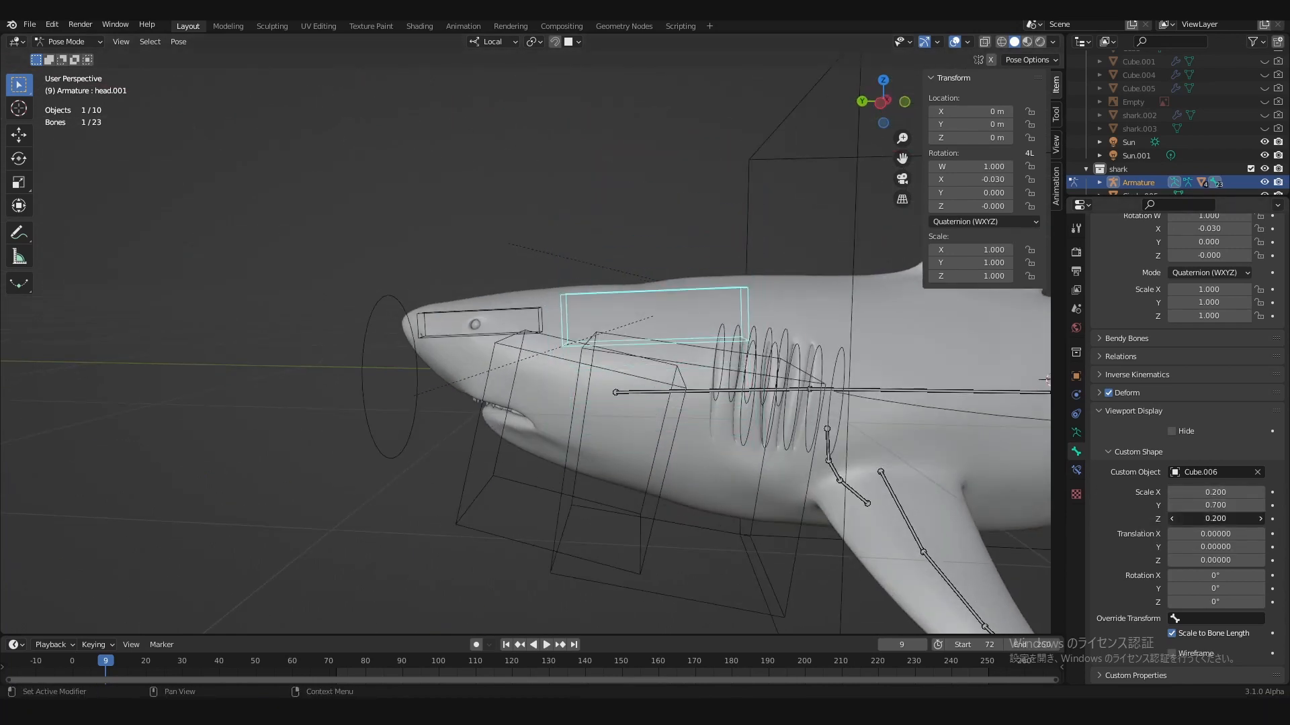
pyautogui.click(1171, 518)
pyautogui.scroll(-4, 828, 436)
pyautogui.hotkey('ctrl', 's')
# Step: Select the front lower-jaw bone head.003 and set its custom shape's X scale to 0.1
pyautogui.moveTo(725, 376); pyautogui.dragTo(625, 379, button='middle')
pyautogui.click(588, 450)
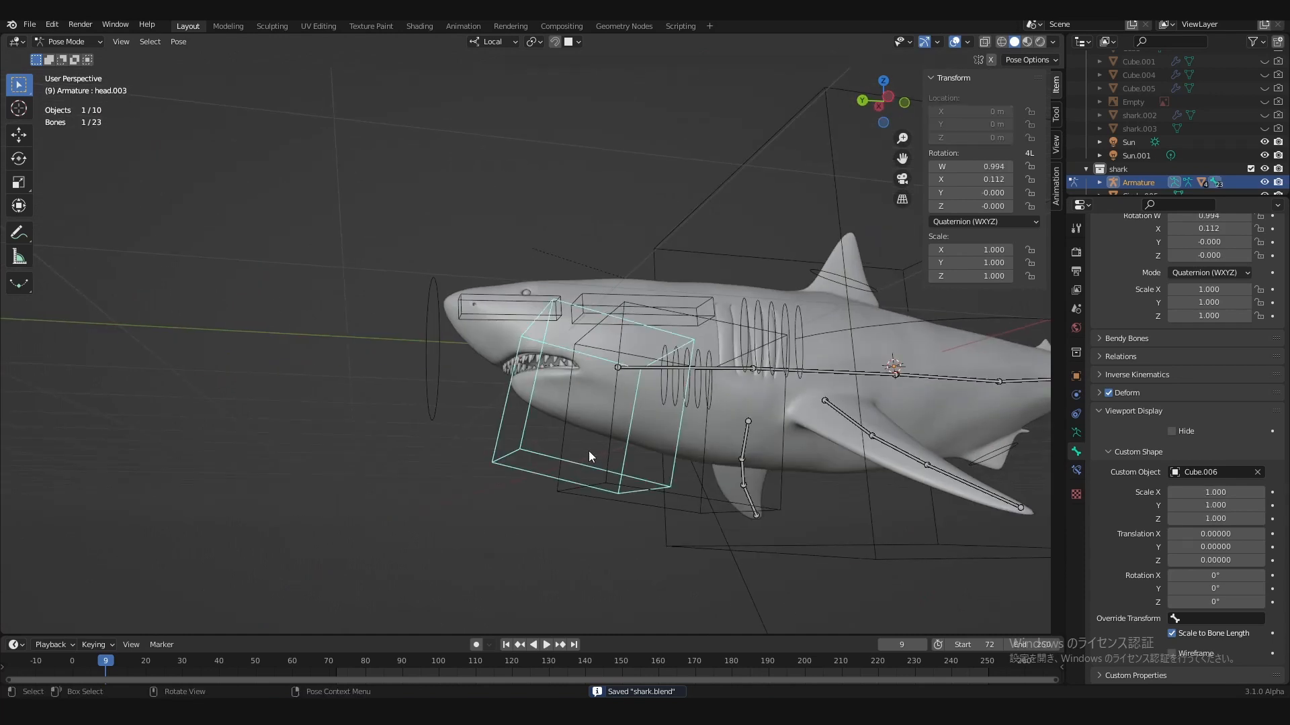
pyautogui.moveTo(1199, 493); pyautogui.dragTo(1184, 493)
pyautogui.click(1260, 493)
pyautogui.click(1260, 494)
# Step: Set the head.003 custom shape's Y scale to 0.6 and its Y translation to 0.12, using the side view
pyautogui.click(1171, 506)
pyautogui.click(1171, 505)
pyautogui.click(1171, 505)
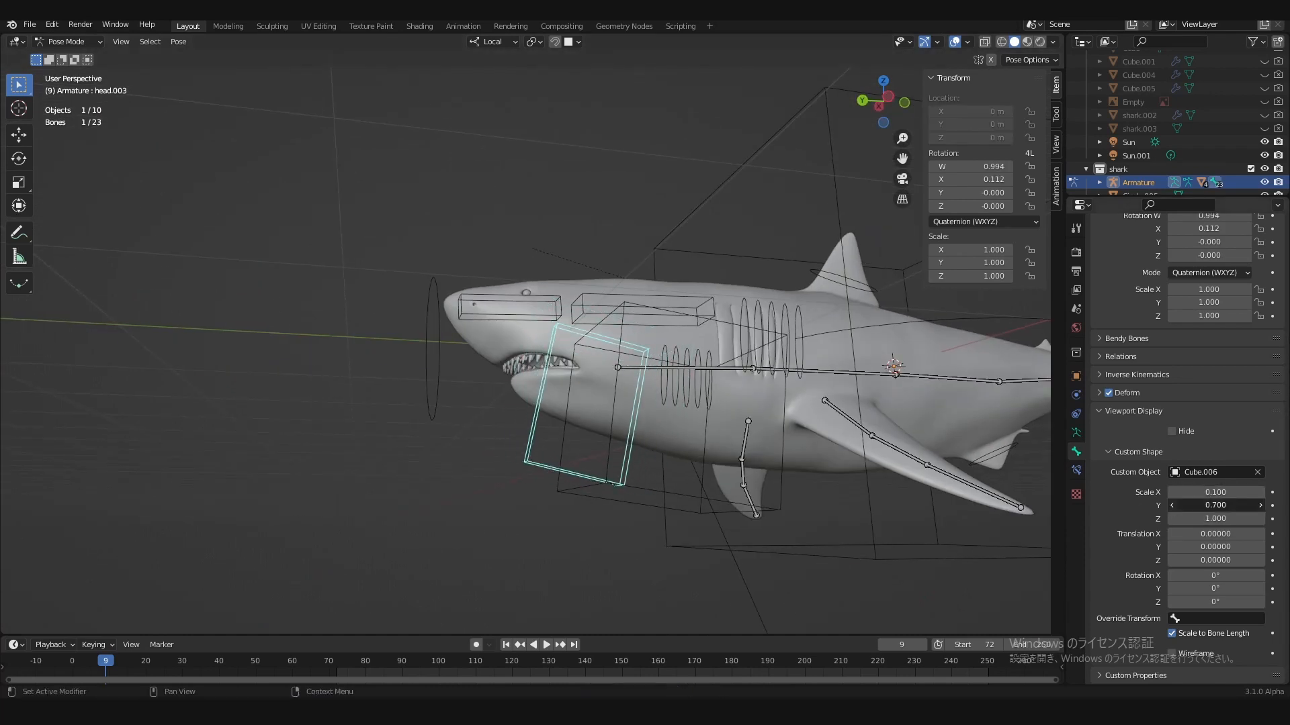
pyautogui.click(1171, 505)
pyautogui.moveTo(729, 446); pyautogui.dragTo(699, 462, button='middle')
pyautogui.click(1171, 506)
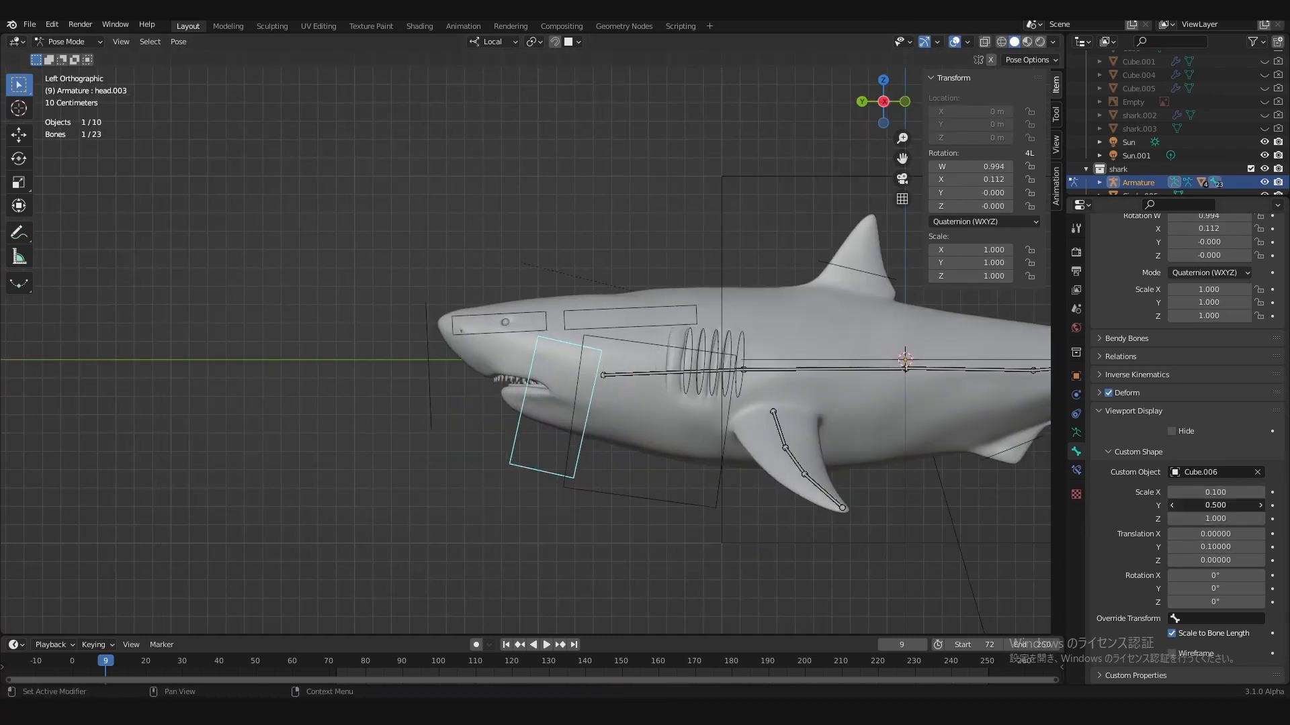
pyautogui.click(1171, 505)
pyautogui.click(1260, 506)
pyautogui.click(1260, 506)
pyautogui.moveTo(1217, 548); pyautogui.dragTo(1211, 548)
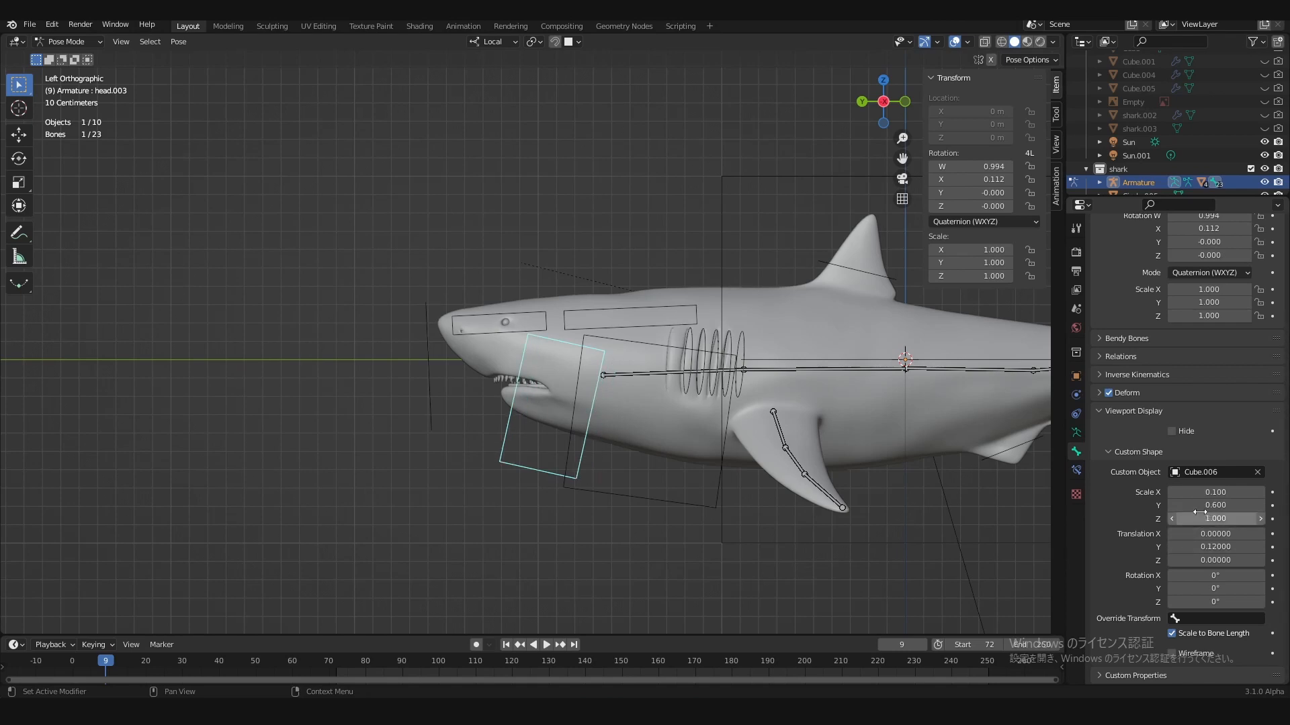
# Step: Flatten the head.003 custom shape to a Z scale of 0.1 and save the file
pyautogui.click(1170, 519)
pyautogui.click(1170, 519)
pyautogui.click(1170, 519)
pyautogui.click(1170, 518)
pyautogui.click(1170, 518)
pyautogui.click(1170, 518)
pyautogui.click(1170, 519)
pyautogui.click(1170, 518)
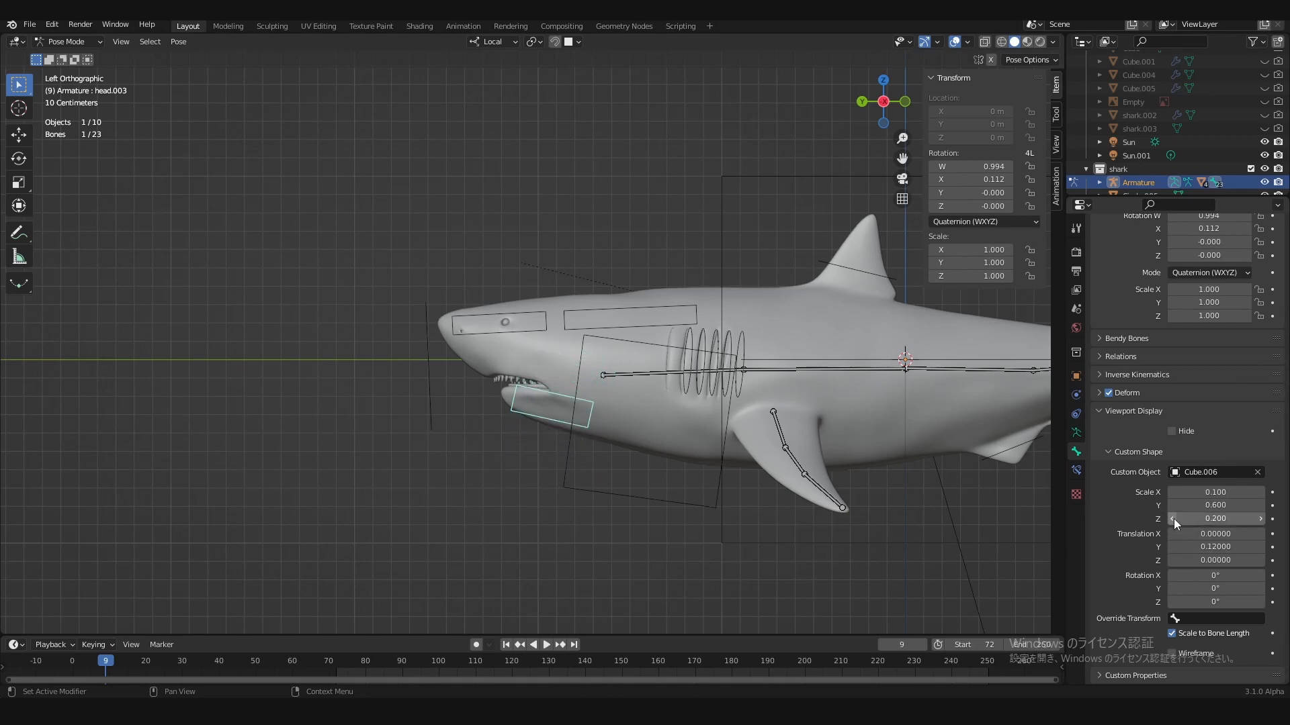
pyautogui.click(1175, 519)
pyautogui.hotkey('ctrl', 's')
# Step: Shorten the head.003 custom shape to a Y scale of 0.4 and adjust its Y translation to fit the lower jaw
pyautogui.scroll(3, 644, 425)
pyautogui.keyDown('alt'); pyautogui.moveTo(571, 430); pyautogui.dragTo(524, 411, button='middle'); pyautogui.keyUp('alt')
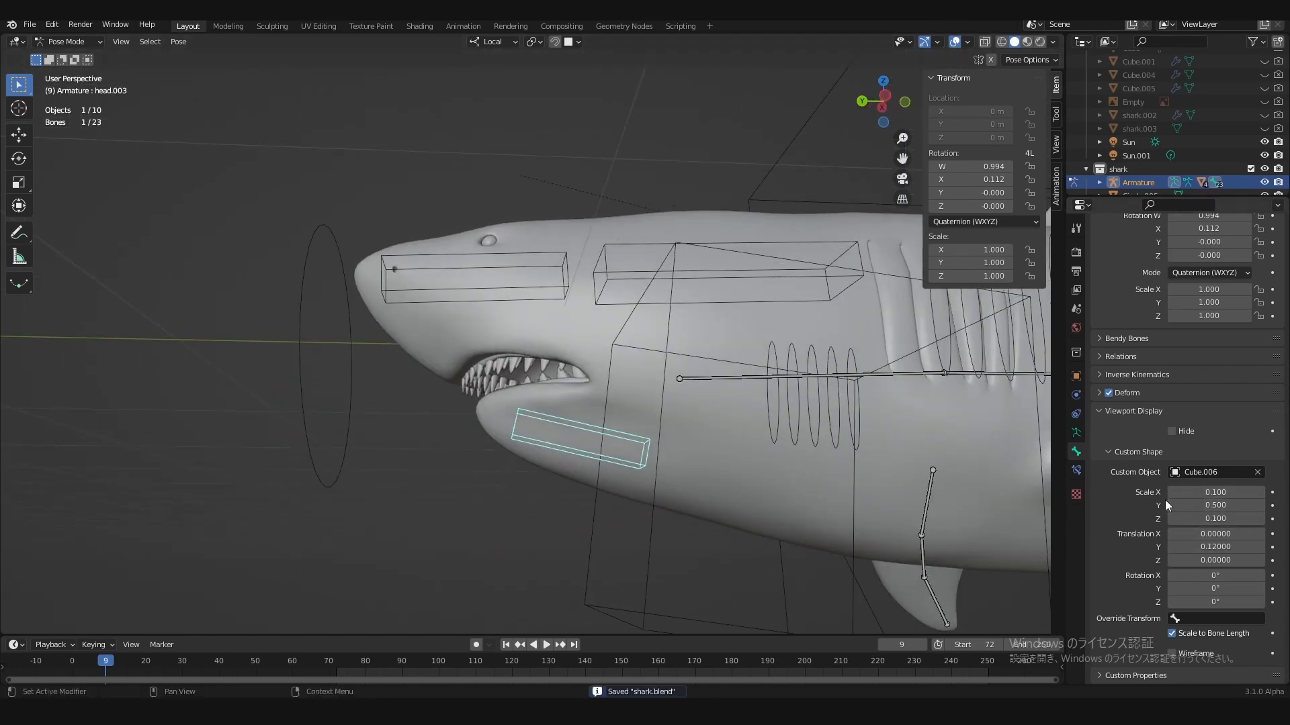
pyautogui.press('ctrl+KP_3')
pyautogui.click(666, 466)
pyautogui.hotkey('ctrl', 's')
pyautogui.keyDown('shift'); pyautogui.moveTo(666, 466); pyautogui.dragTo(600, 414, button='middle'); pyautogui.keyUp('shift')
pyautogui.press('Tab')
pyautogui.press('Tab')
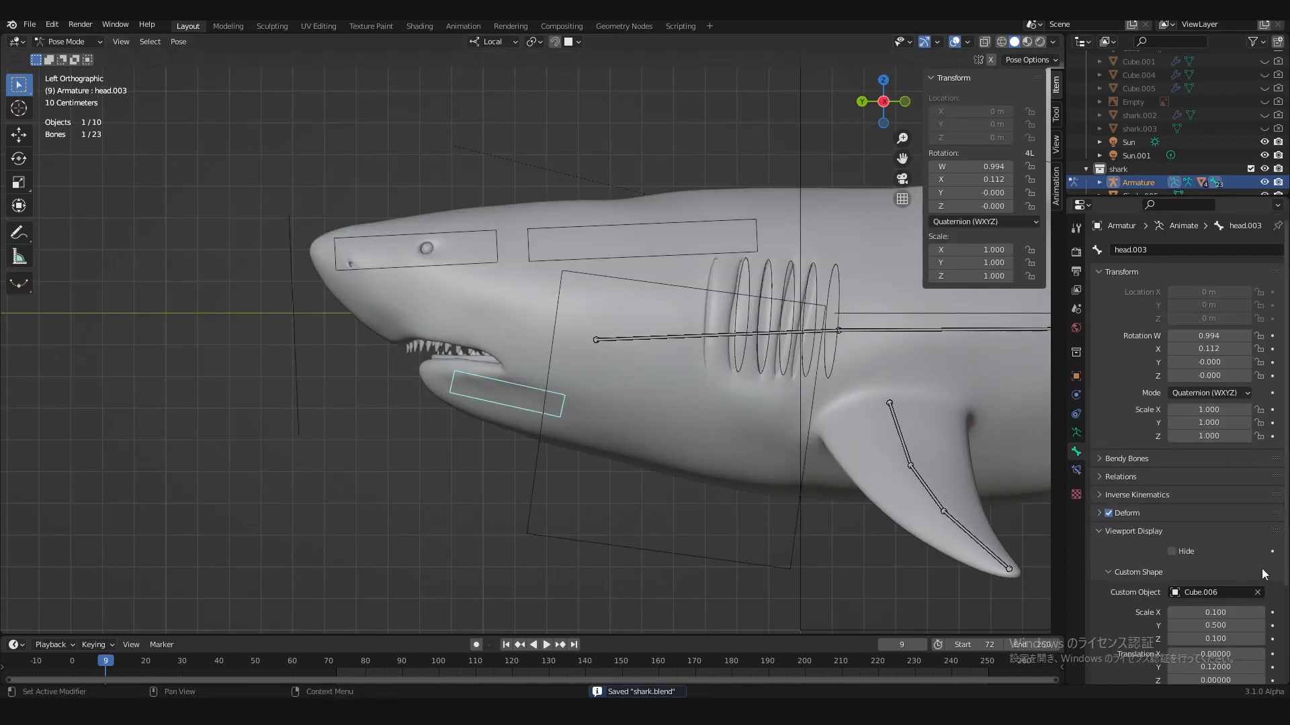
pyautogui.scroll(-3, 1262, 568)
pyautogui.click(1173, 545)
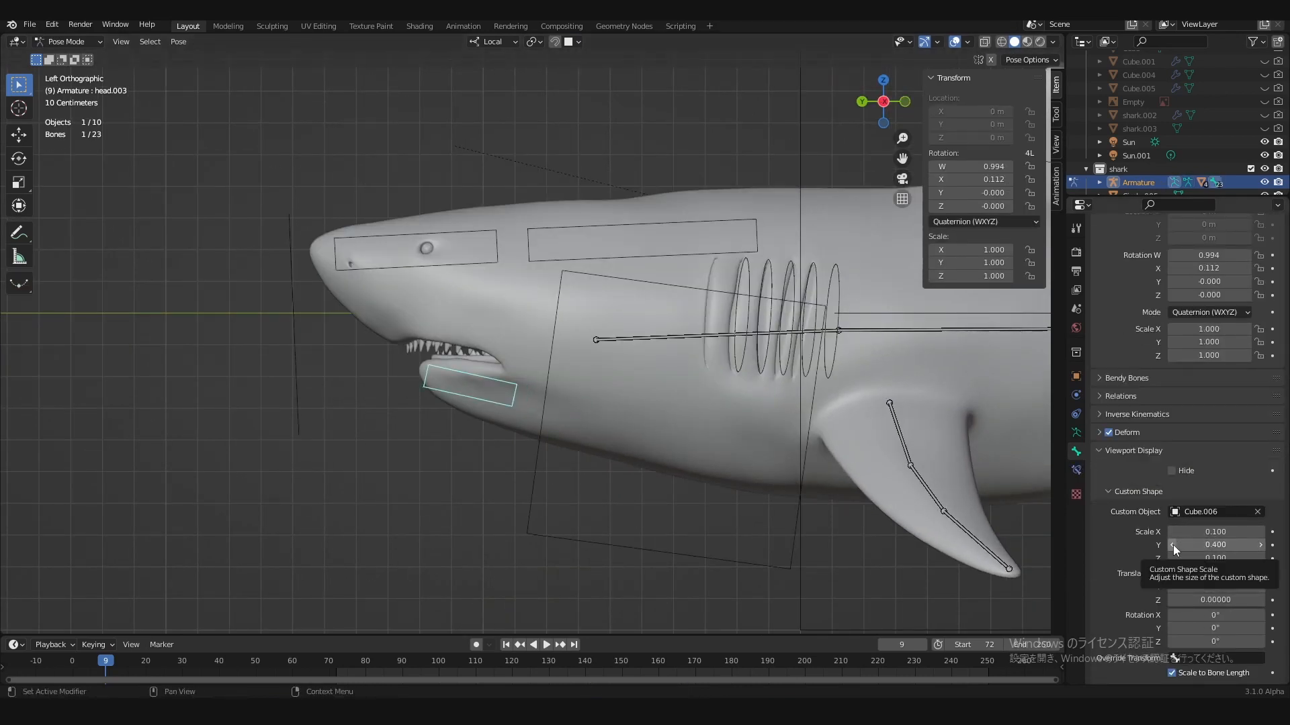
pyautogui.click(1260, 586)
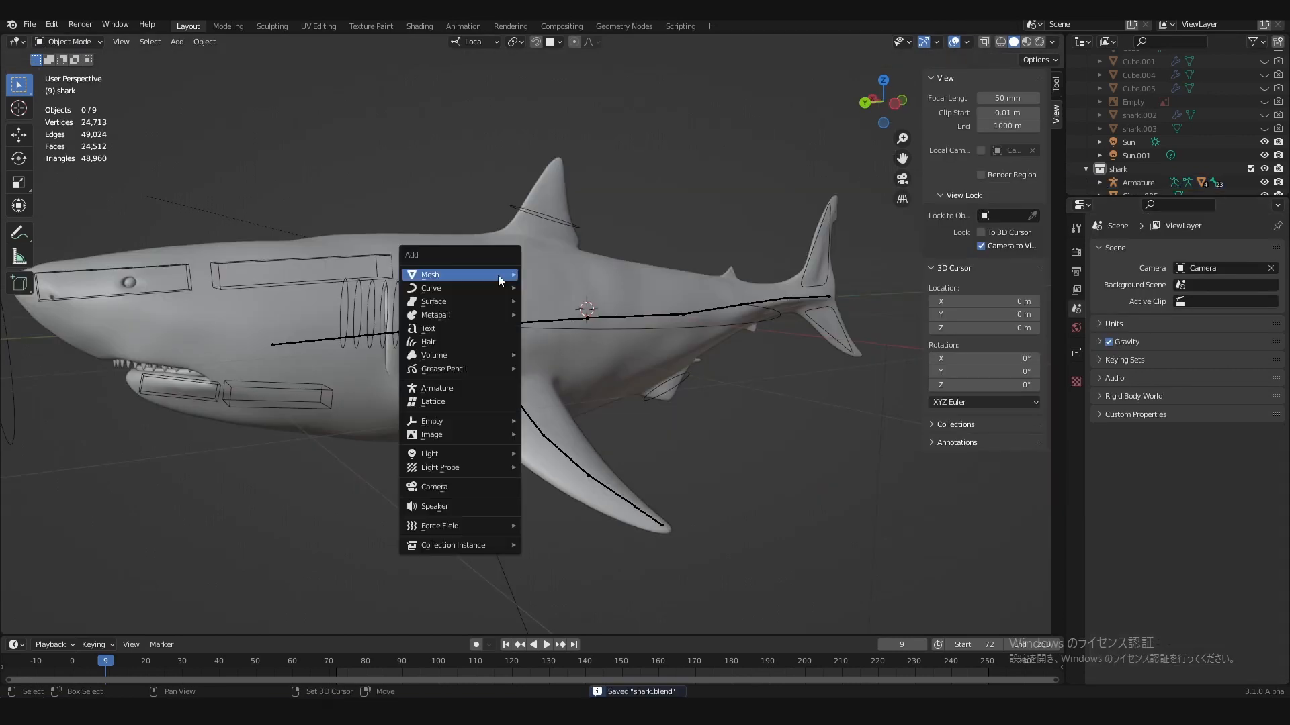
# Step: Add a circle mesh and extrude it upward along Z into an open cylinder about 1.89 m tall
pyautogui.click(558, 297)
pyautogui.press('Tab')
pyautogui.press('e')
pyautogui.press('z')
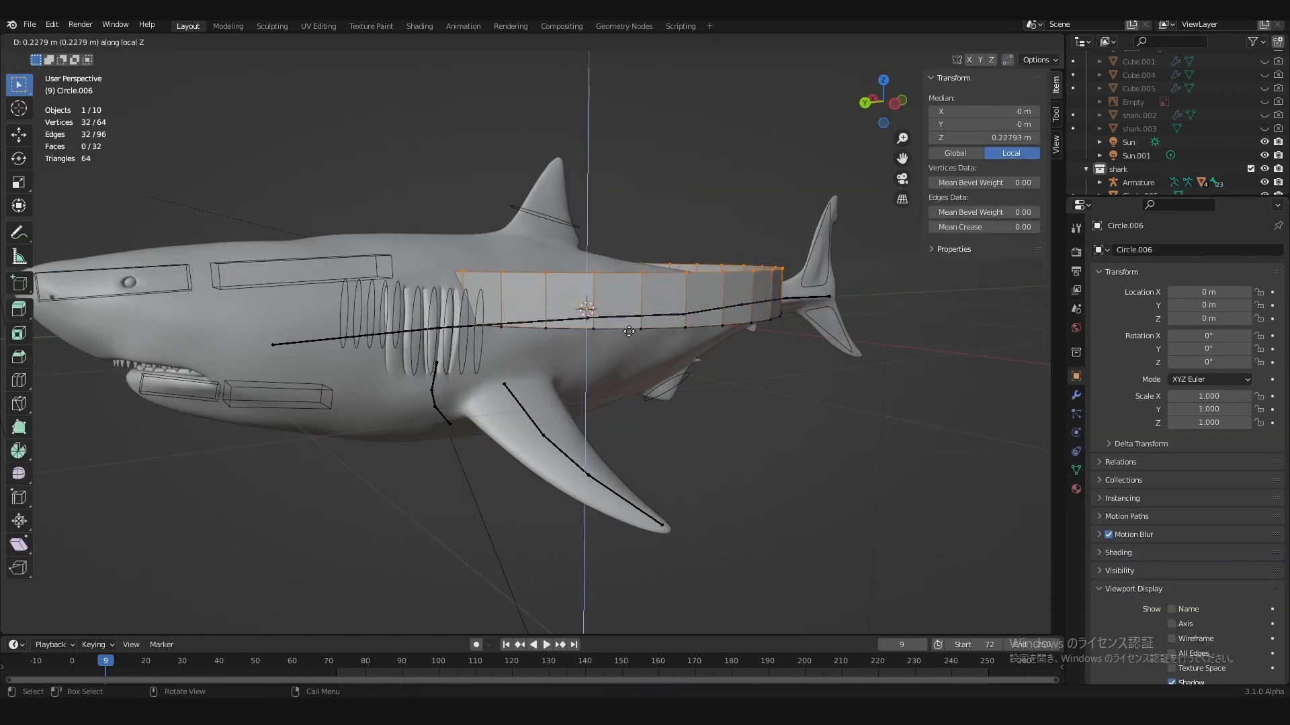
pyautogui.click(612, 160)
pyautogui.scroll(-3, 613, 160)
pyautogui.moveTo(614, 162); pyautogui.dragTo(628, 249, button='middle')
pyautogui.press('g')
pyautogui.press('z')
pyautogui.click(713, 198)
# Step: Delete only the faces of the Circle.006 cylinder, keeping its edges, and save the file
pyautogui.press('a')
pyautogui.press('x')
pyautogui.click(629, 219)
pyautogui.hotkey('ctrl', 's')
pyautogui.press('Tab')
pyautogui.moveTo(631, 245); pyautogui.dragTo(587, 443, button='middle')
pyautogui.scroll(2, 603, 220)
# Step: Select every other vertical edge of the Circle.006 cylinder, delete these 16 edges while keeping their vertices, and save the file
pyautogui.press('Tab')
pyautogui.click(569, 311)
pyautogui.keyDown('shift'); pyautogui.click(537, 297); pyautogui.keyUp('shift')
pyautogui.keyDown('shift'); pyautogui.click(588, 309); pyautogui.keyUp('shift')
pyautogui.hotkey('ctrl', 's')
pyautogui.keyDown('shift'); pyautogui.click(587, 443); pyautogui.keyUp('shift')
pyautogui.keyDown('shift'); pyautogui.click(515, 468); pyautogui.keyUp('shift')
pyautogui.moveTo(531, 455); pyautogui.dragTo(578, 433, button='middle')
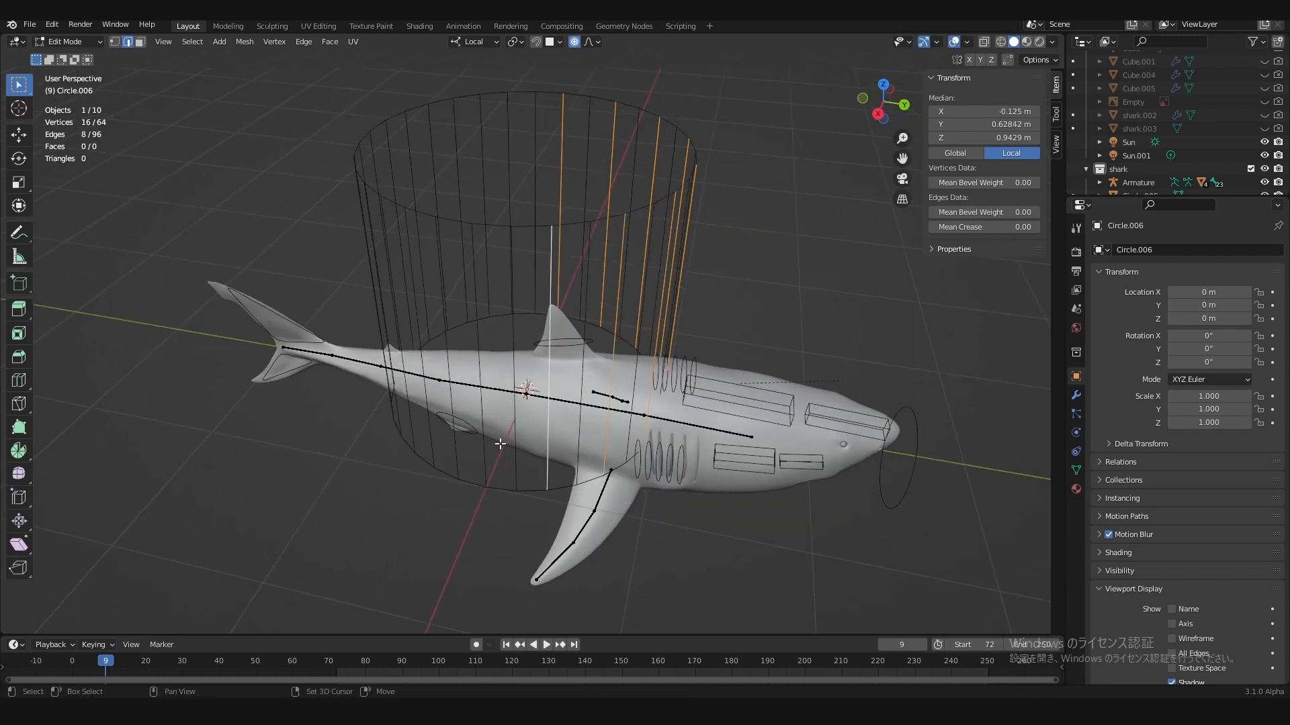
pyautogui.keyDown('shift'); pyautogui.click(486, 443); pyautogui.keyUp('shift')
pyautogui.hotkey('ctrl', 's')
pyautogui.moveTo(486, 443); pyautogui.dragTo(550, 418, button='middle')
pyautogui.keyDown('shift'); pyautogui.click(513, 438); pyautogui.keyUp('shift')
pyautogui.keyDown('shift'); pyautogui.click(502, 460); pyautogui.keyUp('shift')
pyautogui.press('x')
pyautogui.click(454, 451)
pyautogui.press('1')
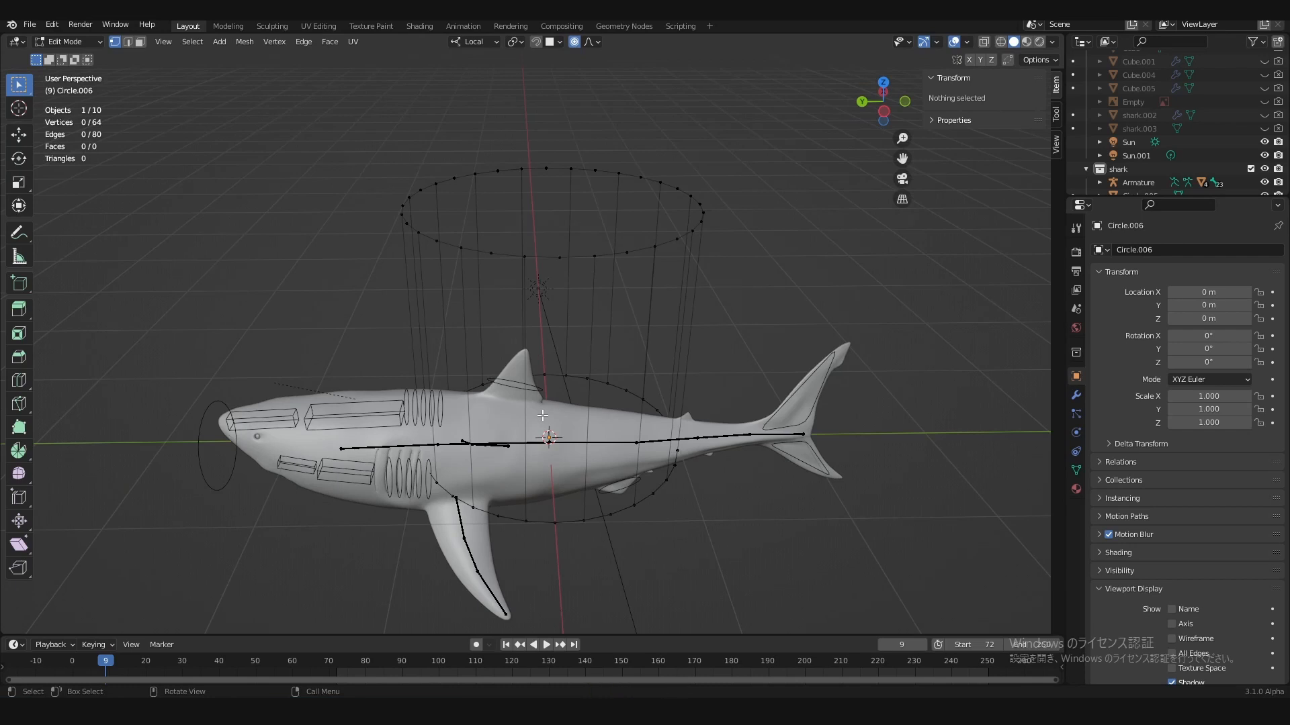
pyautogui.press('Tab')
pyautogui.hotkey('ctrl', 's')
pyautogui.moveTo(510, 370); pyautogui.dragTo(622, 363, button='middle')
# Step: Delete every other remaining vertical edge of Circle.006, leaving eight, then return to Object Mode and save the file
pyautogui.press('Tab')
pyautogui.scroll(2, 626, 369)
pyautogui.press('2')
pyautogui.click(548, 366)
pyautogui.click(518, 402)
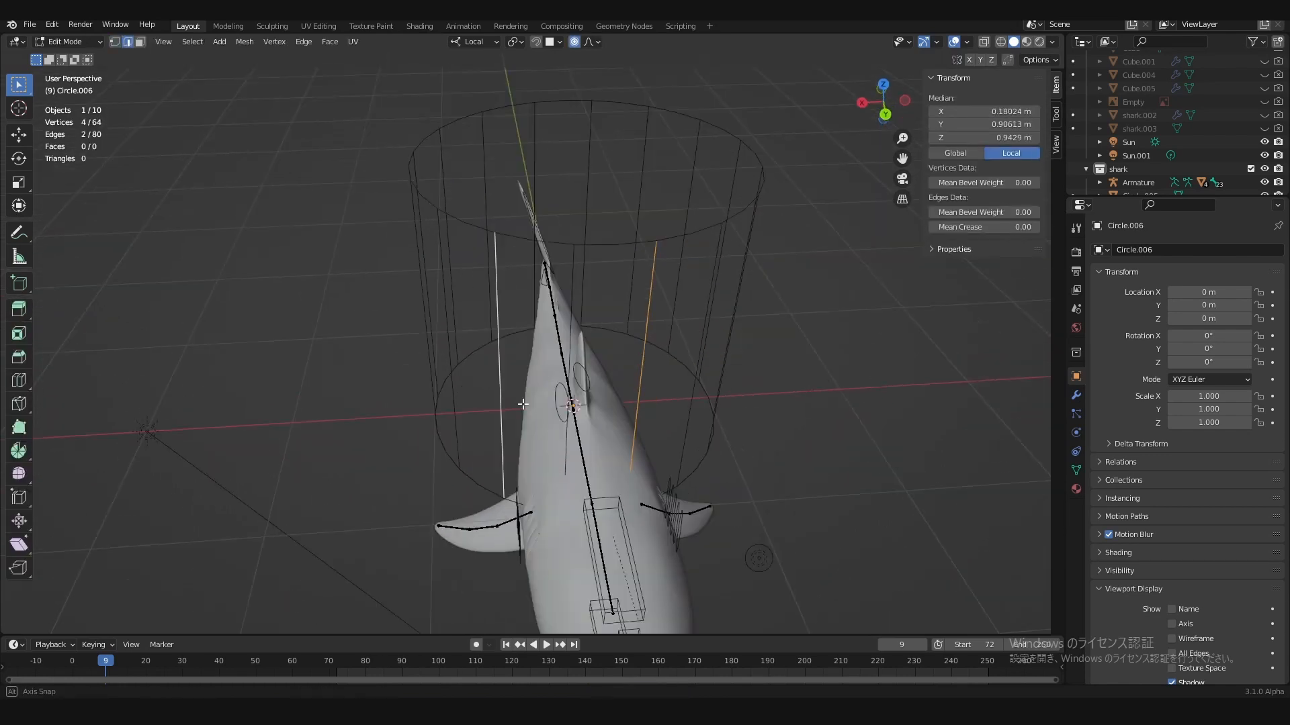
pyautogui.moveTo(524, 406); pyautogui.dragTo(651, 429, button='middle')
pyautogui.keyDown('shift'); pyautogui.click(548, 429); pyautogui.keyUp('shift')
pyautogui.moveTo(548, 430); pyautogui.dragTo(623, 411, button='middle')
pyautogui.keyDown('shift'); pyautogui.click(527, 403); pyautogui.keyUp('shift')
pyautogui.moveTo(528, 403); pyautogui.dragTo(605, 420, button='middle')
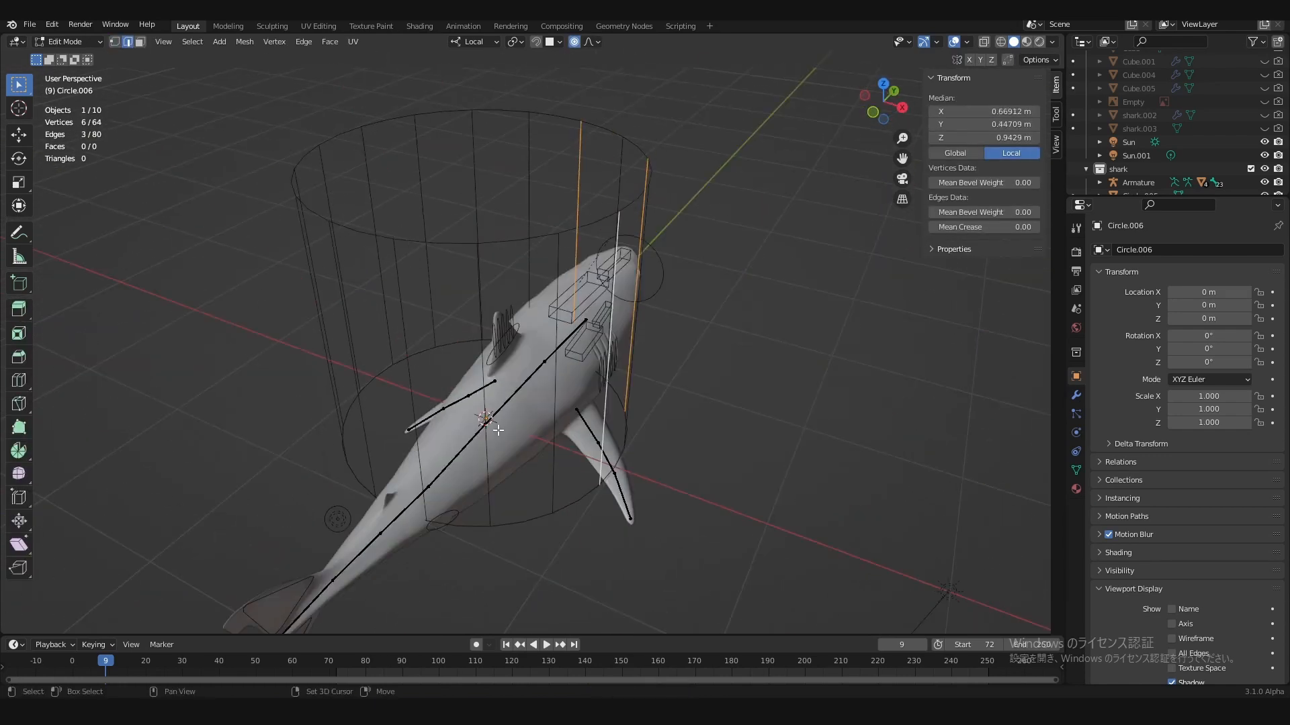
pyautogui.keyDown('shift'); pyautogui.click(495, 429); pyautogui.keyUp('shift')
pyautogui.keyDown('shift'); pyautogui.click(554, 430); pyautogui.keyUp('shift')
pyautogui.moveTo(495, 429); pyautogui.dragTo(568, 429, button='middle')
pyautogui.keyDown('shift'); pyautogui.click(541, 428); pyautogui.keyUp('shift')
pyautogui.keyDown('shift'); pyautogui.click(546, 428); pyautogui.keyUp('shift')
pyautogui.keyDown('shift'); pyautogui.click(538, 430); pyautogui.keyUp('shift')
pyautogui.press('x')
pyautogui.click(569, 429)
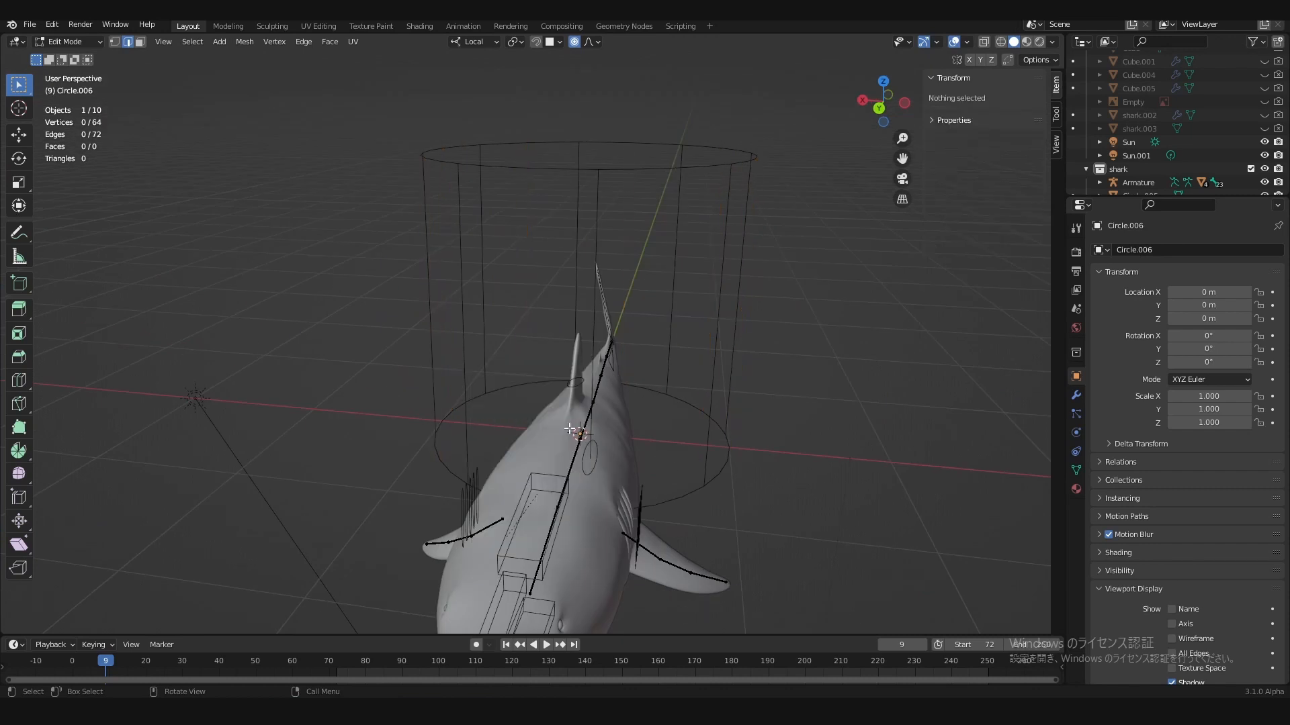
pyautogui.press('Tab')
pyautogui.scroll(-2, 772, 391)
pyautogui.moveTo(771, 391); pyautogui.dragTo(699, 328, button='middle')
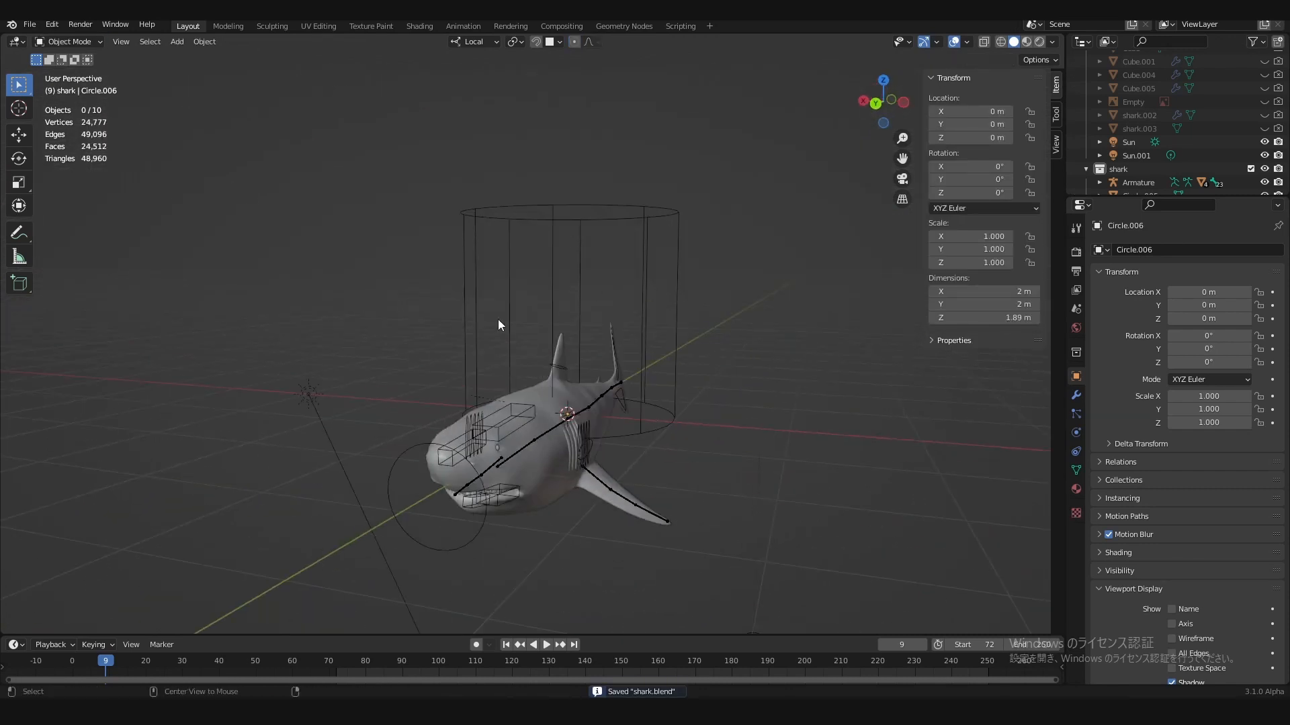
# Step: Put the armature in Pose Mode, select the head bone's circular control and try rotating it
pyautogui.click(500, 411)
pyautogui.click(69, 42)
pyautogui.click(66, 86)
pyautogui.scroll(4, 470, 276)
pyautogui.moveTo(558, 268); pyautogui.dragTo(519, 270, button='middle')
pyautogui.scroll(-2, 430, 279)
pyautogui.click(309, 344)
pyautogui.press('r')
pyautogui.rightClick(323, 362)
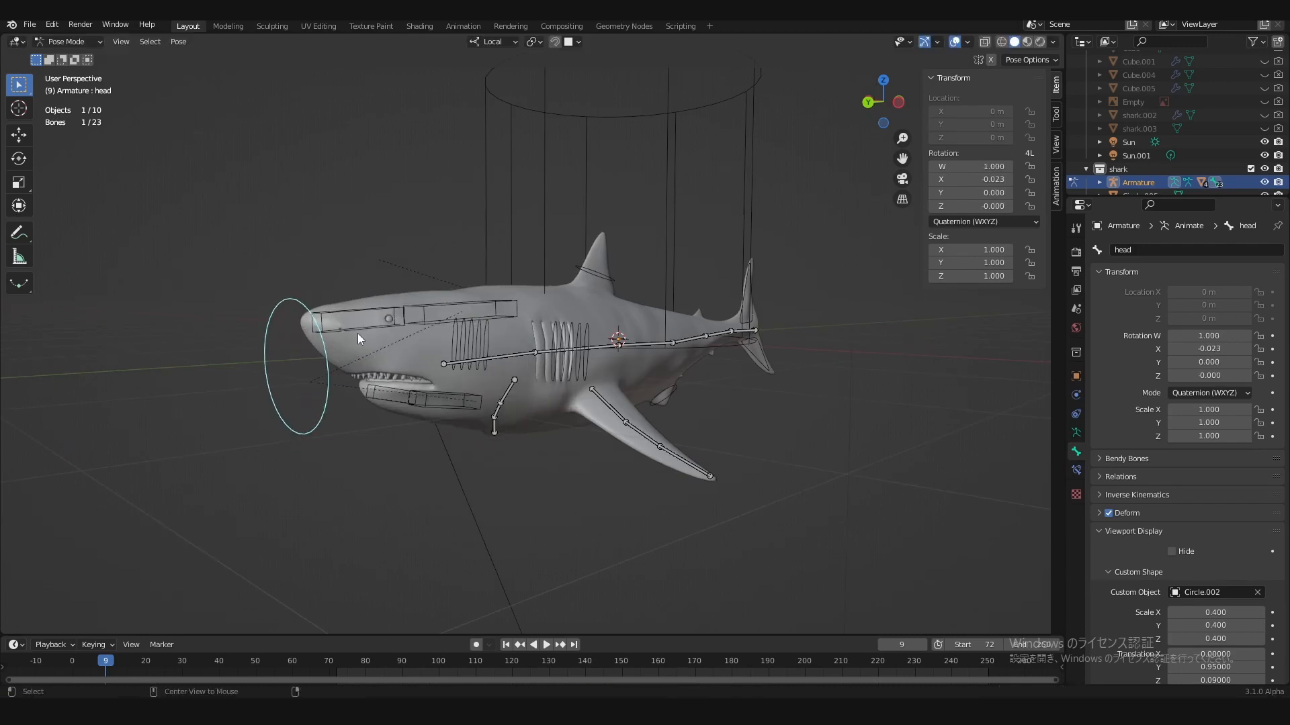
# Step: Test the head bone's rotation in the back and left orthographic views, cancelling each attempt
pyautogui.press('KP_3')
pyautogui.press('ctrl+KP_1')
pyautogui.press('r')
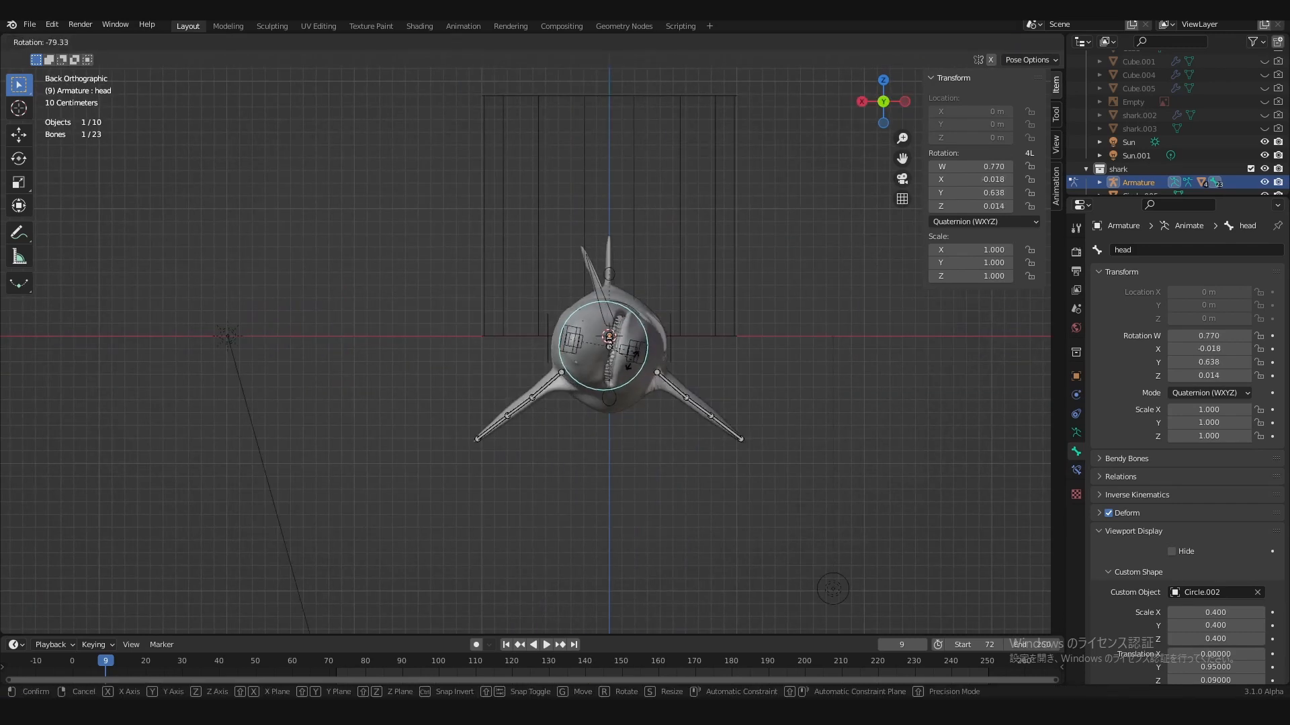
pyautogui.rightClick(630, 363)
pyautogui.press('ctrl+KP_3')
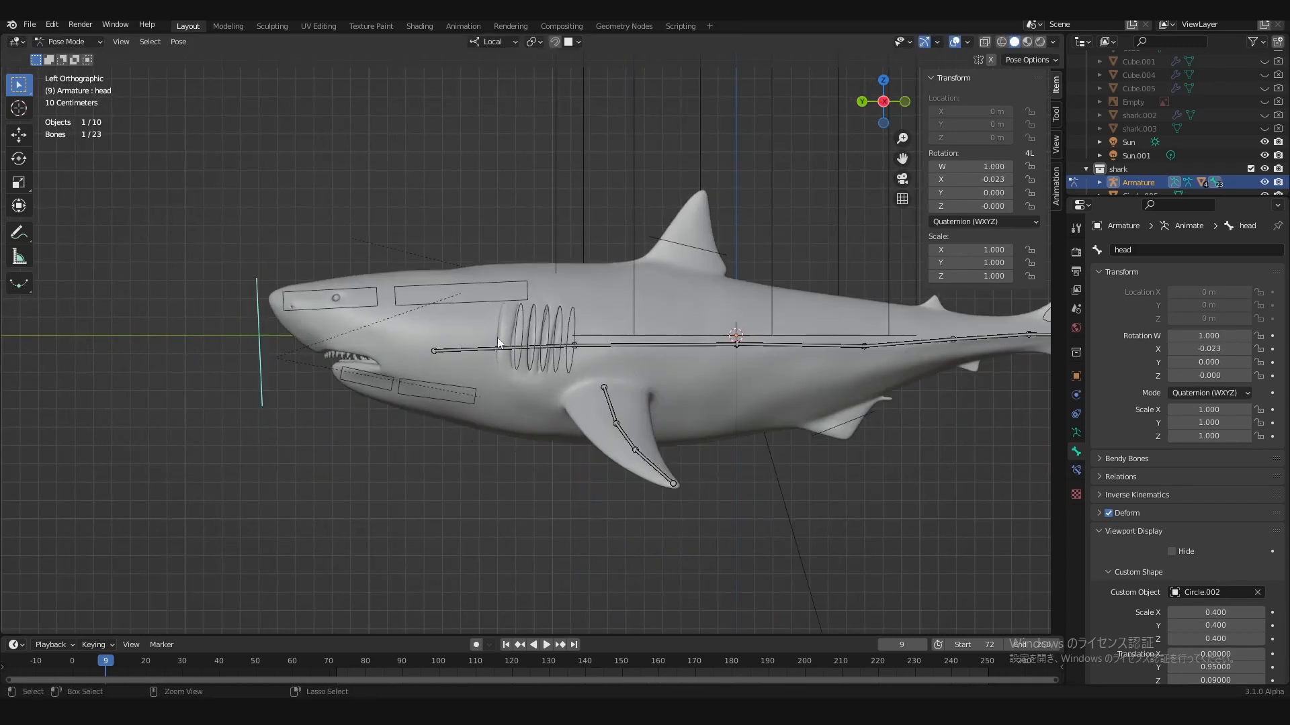
pyautogui.press('r')
pyautogui.rightClick(492, 327)
pyautogui.press('r')
pyautogui.rightClick(547, 384)
# Step: Set the head bone's custom shape Y translation to 0.16 and save the file
pyautogui.scroll(-3, 1126, 538)
pyautogui.moveTo(1215, 587)
pyautogui.mouseDown()
pyautogui.moveTo(1173, 586)
pyautogui.moveTo(1230, 586)
pyautogui.mouseUp()
pyautogui.hotkey('ctrl', 's')
pyautogui.scroll(1, 645, 455)
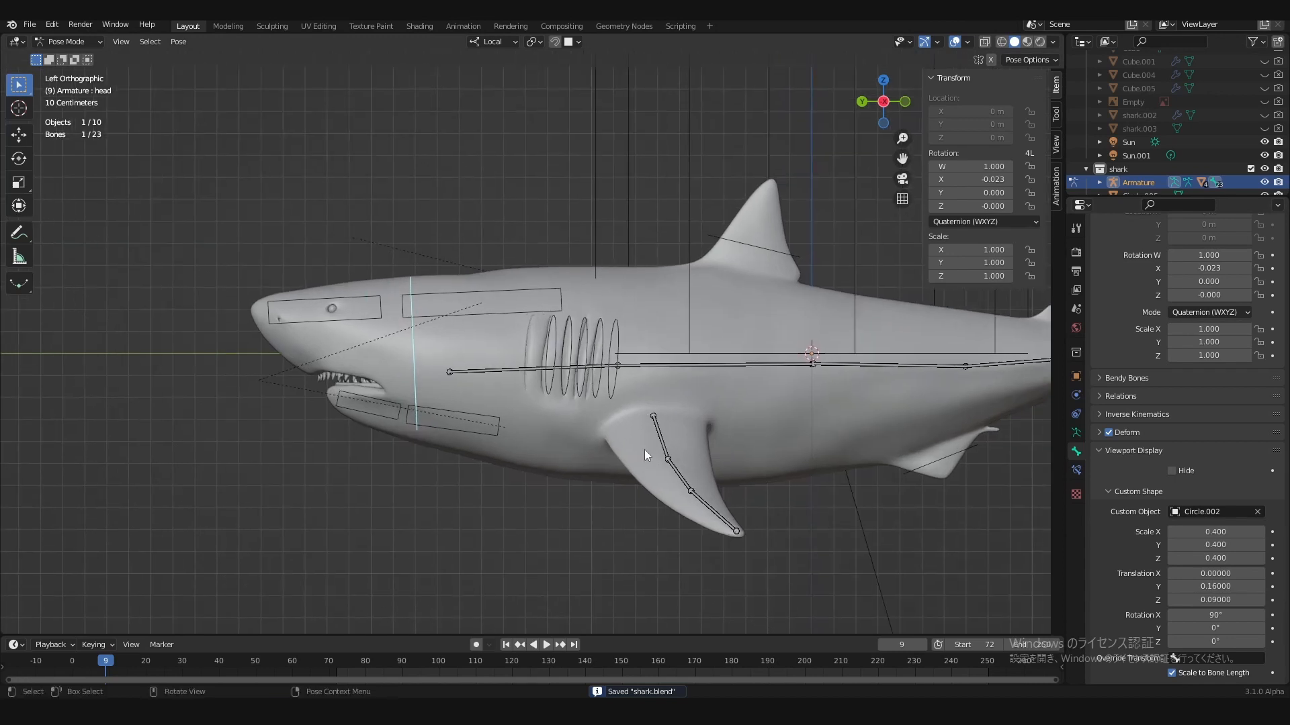
# Step: Give the front body bone the custom object Circle.006, scale it to 0.2 on all three axes and save the file
pyautogui.click(631, 371)
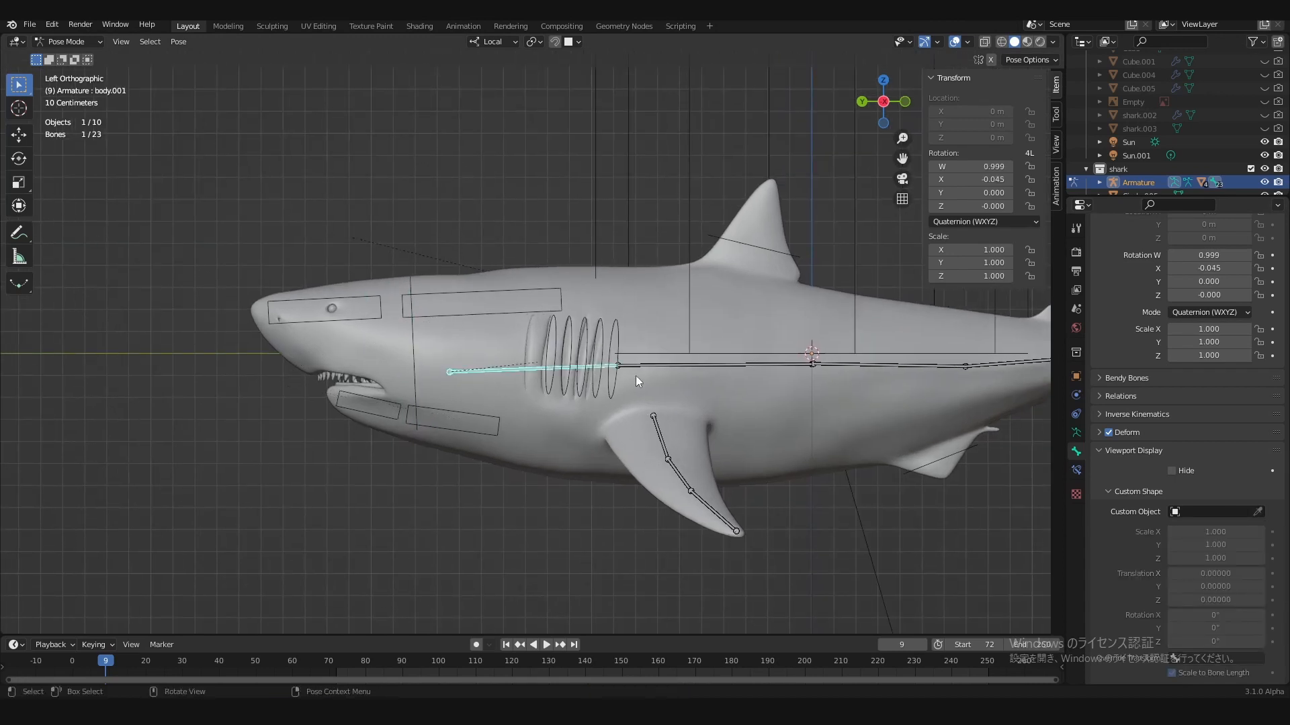
pyautogui.scroll(-1, 636, 376)
pyautogui.hotkey('ctrl', 's')
pyautogui.click(1213, 505)
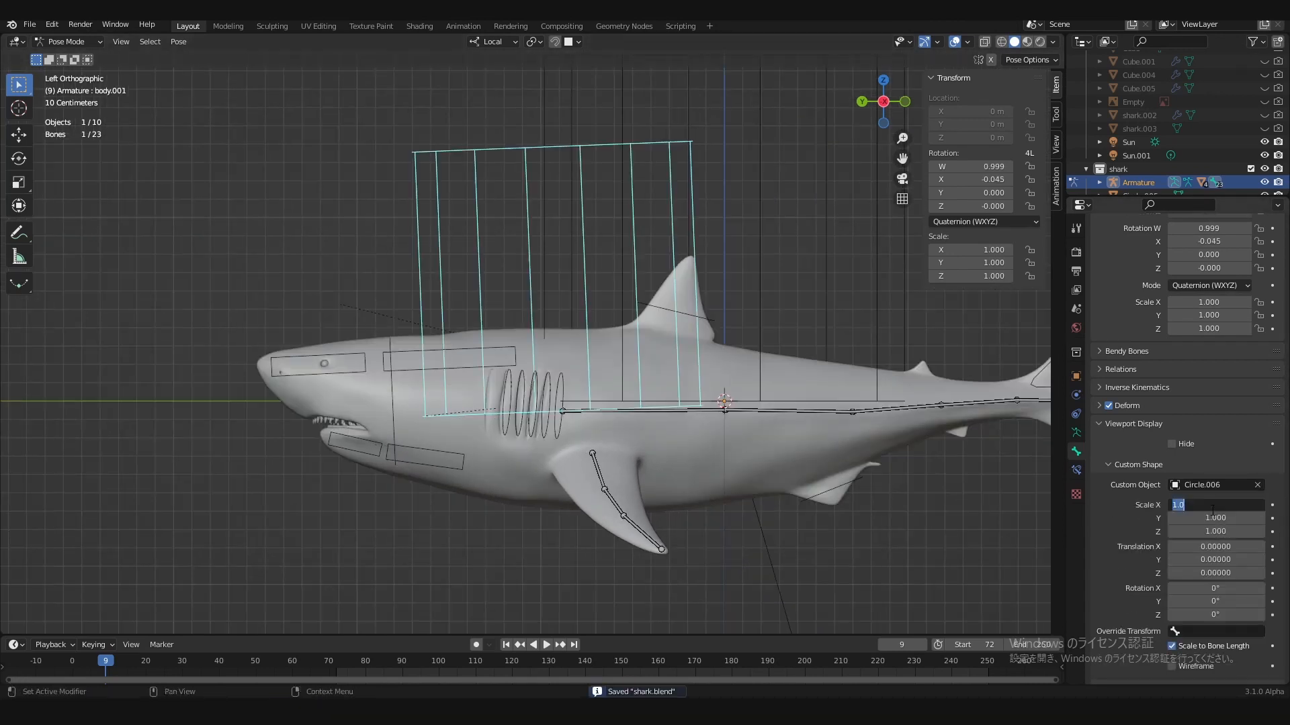
pyautogui.press('Tab')
pyautogui.write('0.2')
pyautogui.press('Tab')
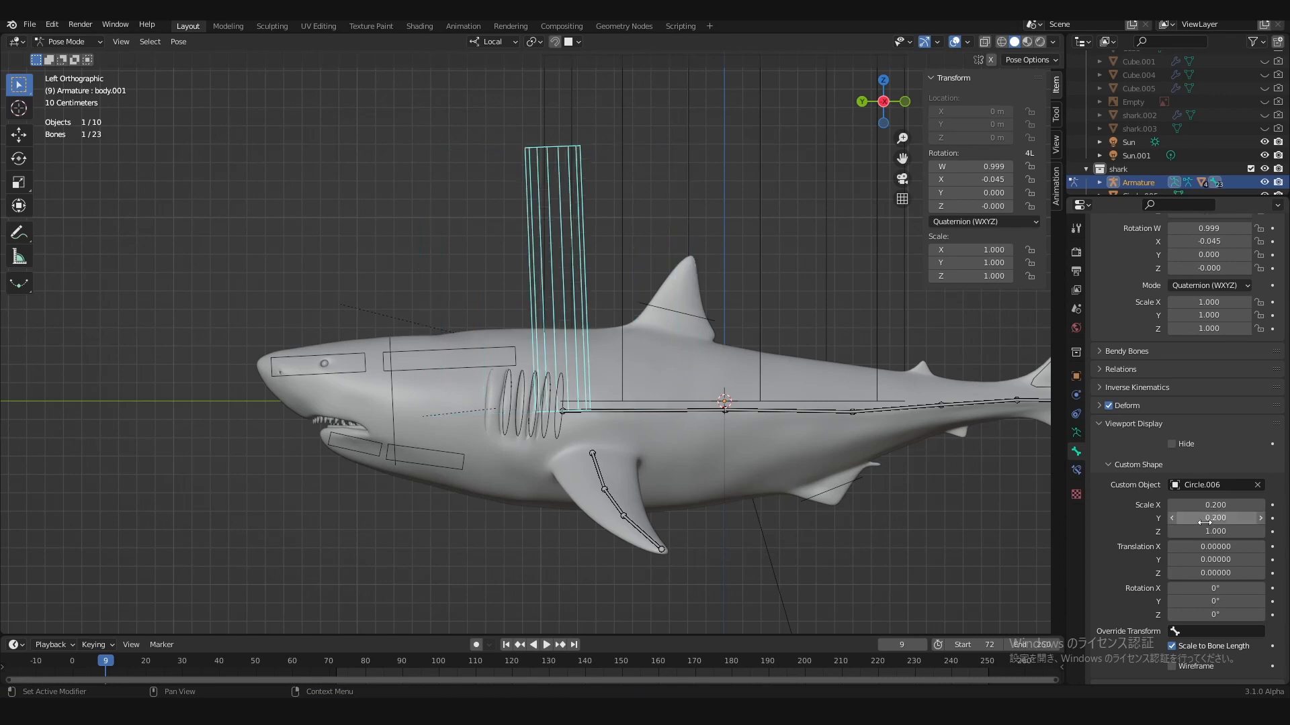
pyautogui.write('0.2')
pyautogui.press('Return')
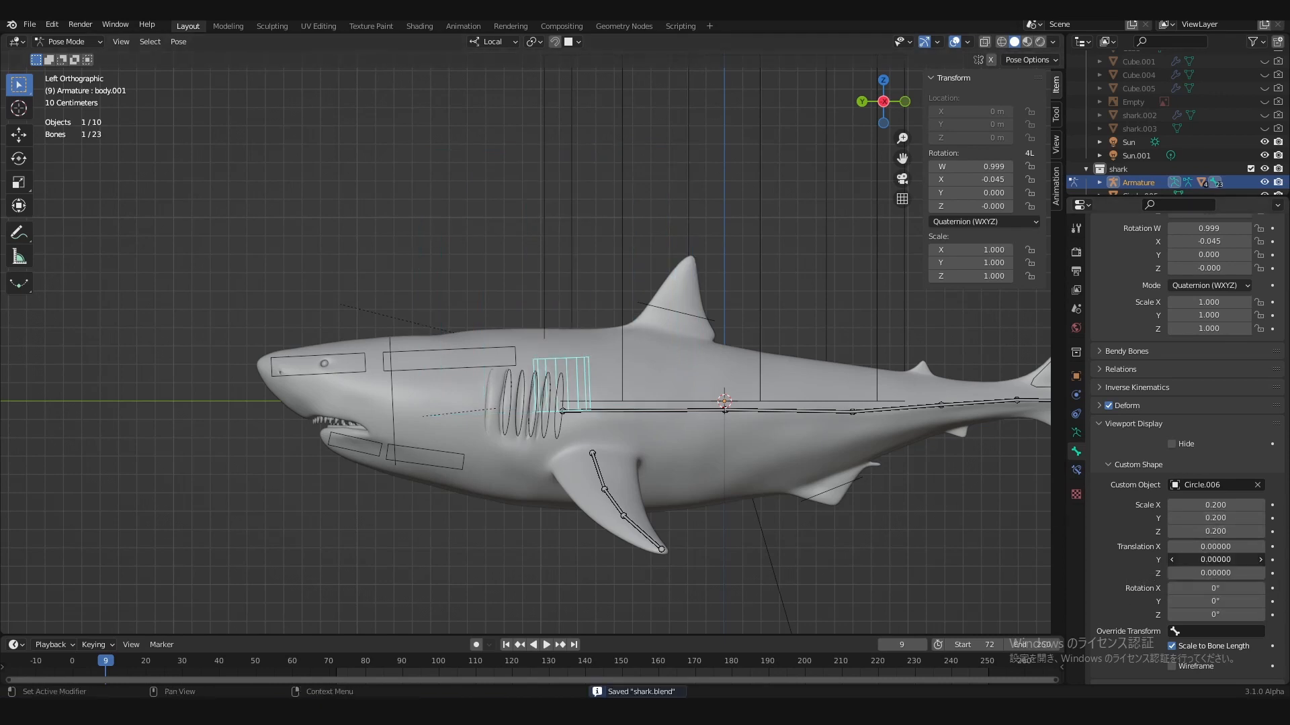
# Step: Shift the front body bone's custom shape along Y and set its X rotation to 90°
pyautogui.moveTo(1216, 560); pyautogui.dragTo(1243, 559)
pyautogui.click(1215, 588)
pyautogui.write('90')
pyautogui.press('Return')
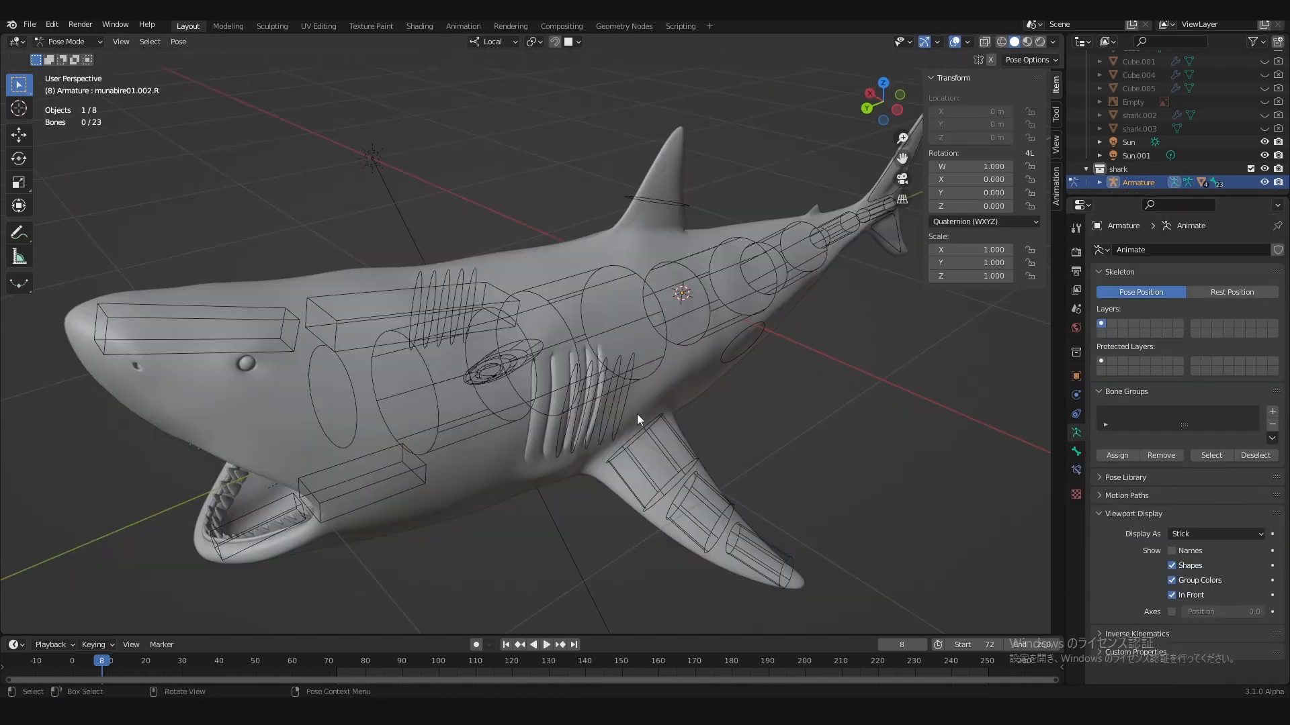
# Step: Select the right gill control and the three right fin controls, and create a bone group named Right
pyautogui.moveTo(636, 414); pyautogui.dragTo(671, 349, button='middle')
pyautogui.keyDown('shift'); pyautogui.click(596, 331); pyautogui.keyUp('shift')
pyautogui.keyDown('shift'); pyautogui.click(642, 359); pyautogui.keyUp('shift')
pyautogui.keyDown('shift'); pyautogui.click(685, 391); pyautogui.keyUp('shift')
pyautogui.moveTo(687, 395); pyautogui.dragTo(690, 415, button='middle')
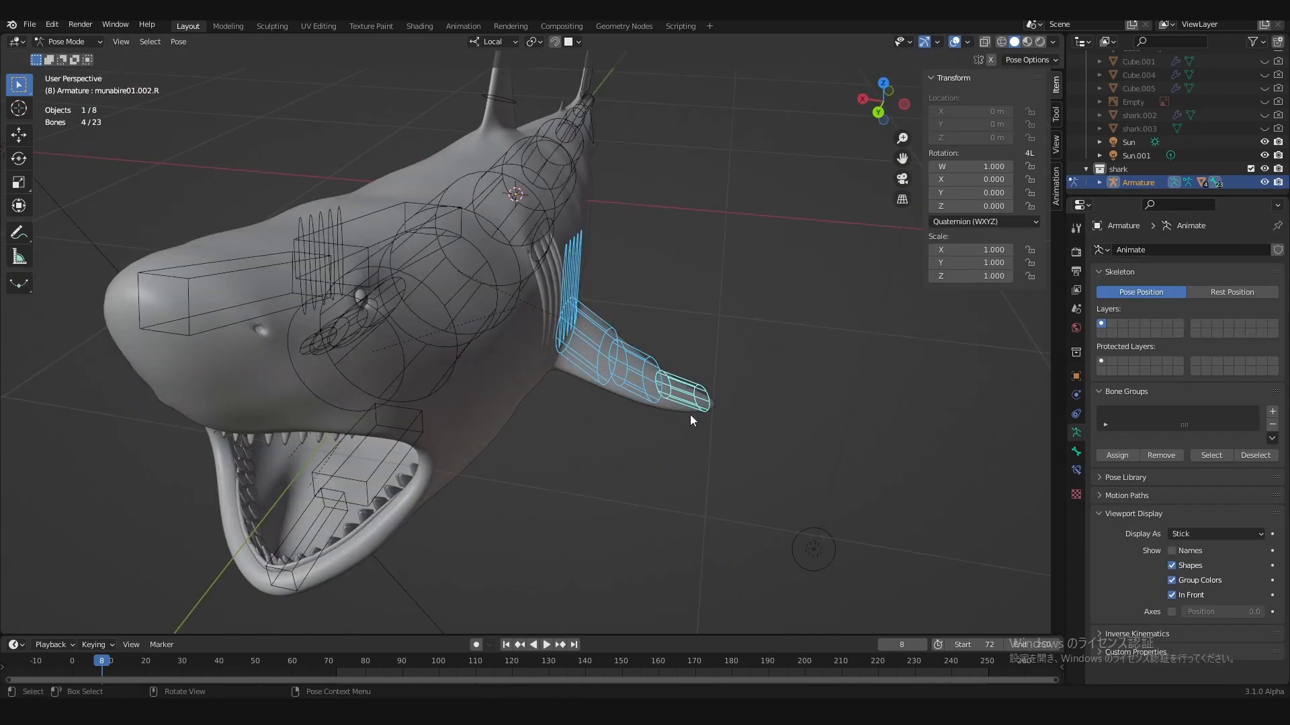
pyautogui.click(1272, 412)
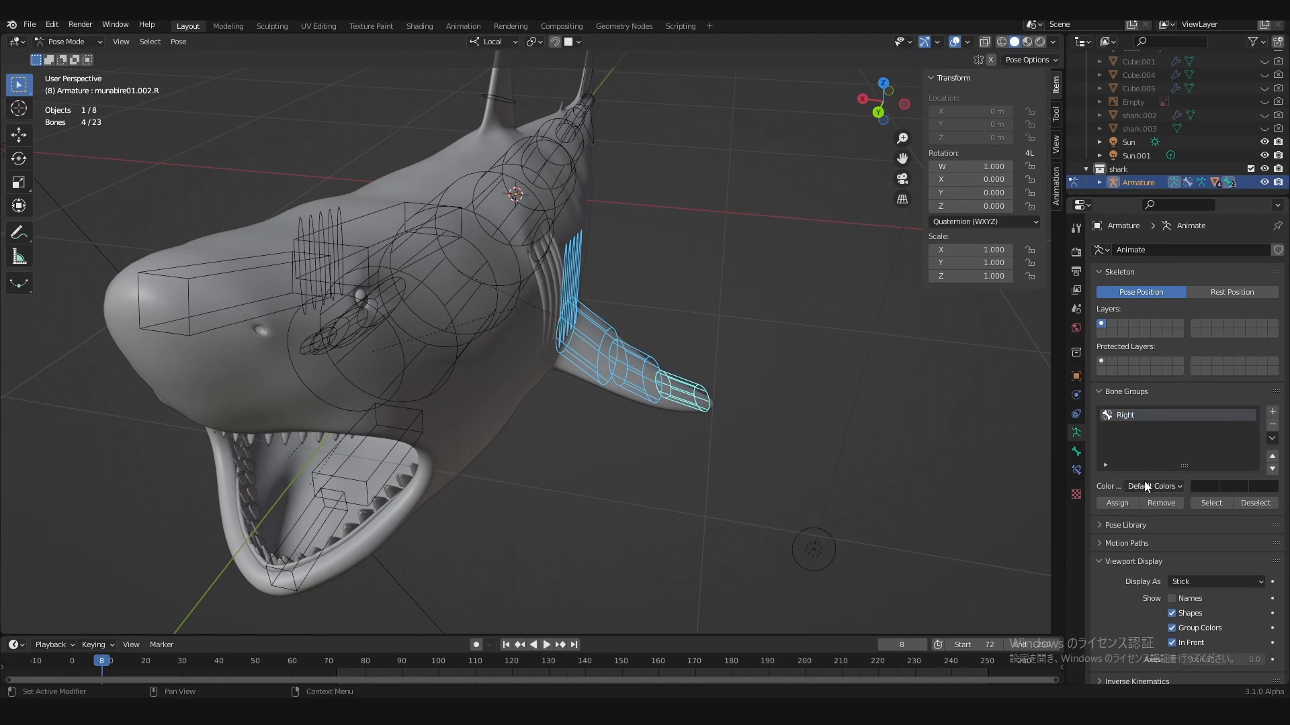
# Step: Give the Right bone group the red 01 theme color set, assign the selected bones to it and deselect them
pyautogui.click(1172, 487)
pyautogui.click(1026, 513)
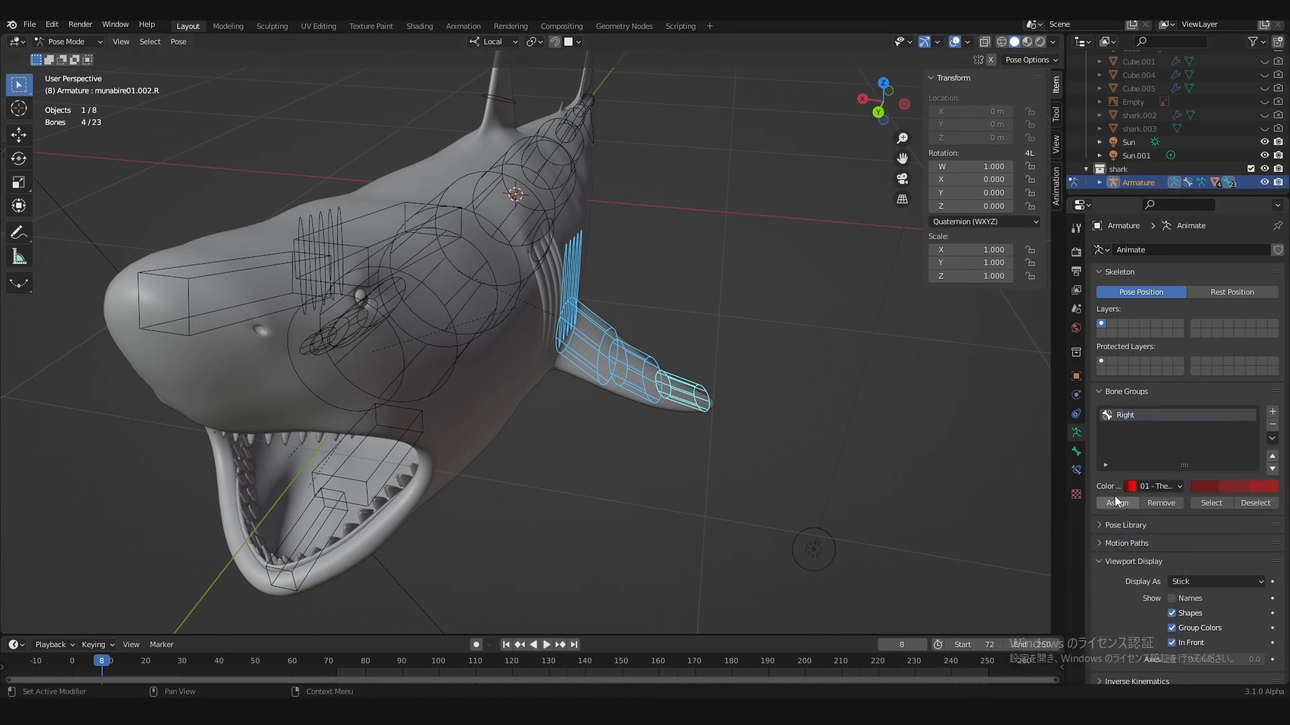
pyautogui.click(1122, 506)
pyautogui.click(792, 368)
pyautogui.moveTo(791, 368)
pyautogui.mouseDown(button='middle')
pyautogui.moveTo(590, 373)
pyautogui.moveTo(637, 360)
pyautogui.moveTo(913, 430)
pyautogui.moveTo(704, 426)
pyautogui.moveTo(819, 375)
pyautogui.moveTo(797, 376)
pyautogui.mouseUp(button='middle')
pyautogui.scroll(3, 796, 376)
pyautogui.click(1152, 484)
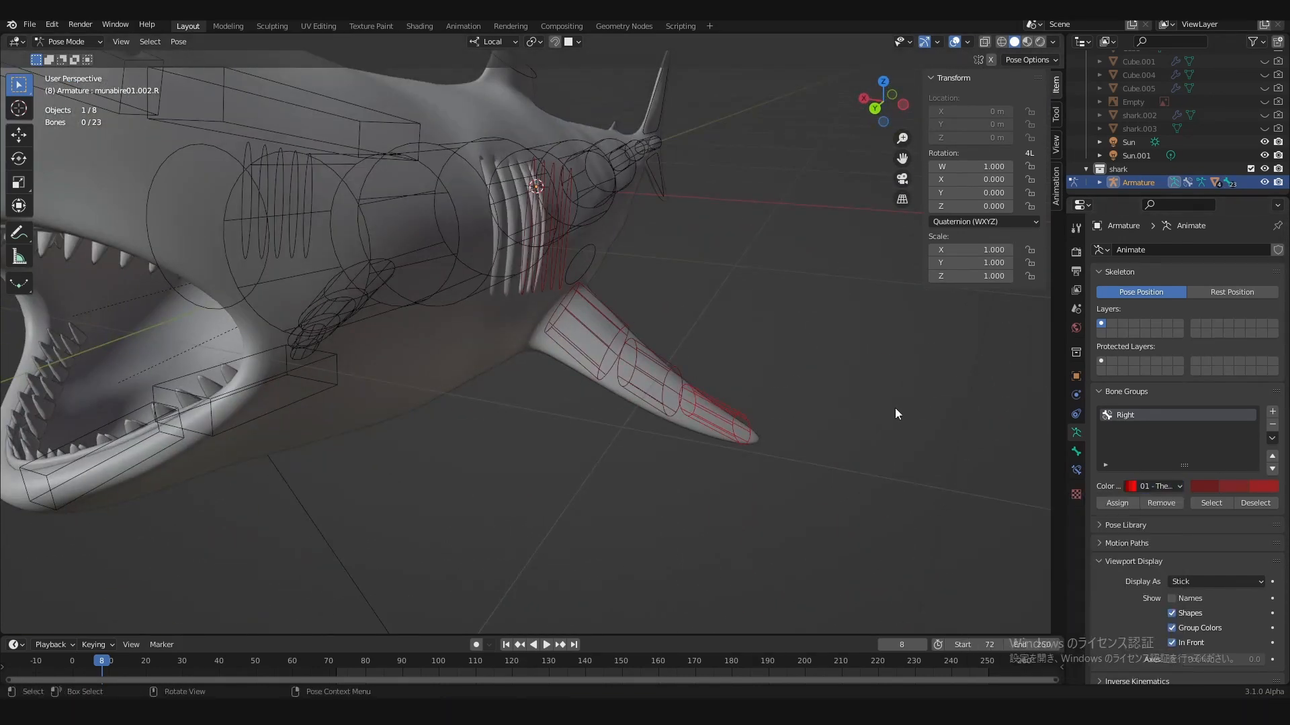
# Step: Add a second bone group and select the left gill control and the three left fin controls
pyautogui.click(1272, 412)
pyautogui.moveTo(485, 322); pyautogui.dragTo(595, 353, button='middle')
pyautogui.click(468, 346)
pyautogui.keyDown('shift'); pyautogui.click(431, 378); pyautogui.keyUp('shift')
pyautogui.keyDown('shift'); pyautogui.click(387, 410); pyautogui.keyUp('shift')
pyautogui.keyDown('shift'); pyautogui.click(344, 439); pyautogui.keyUp('shift')
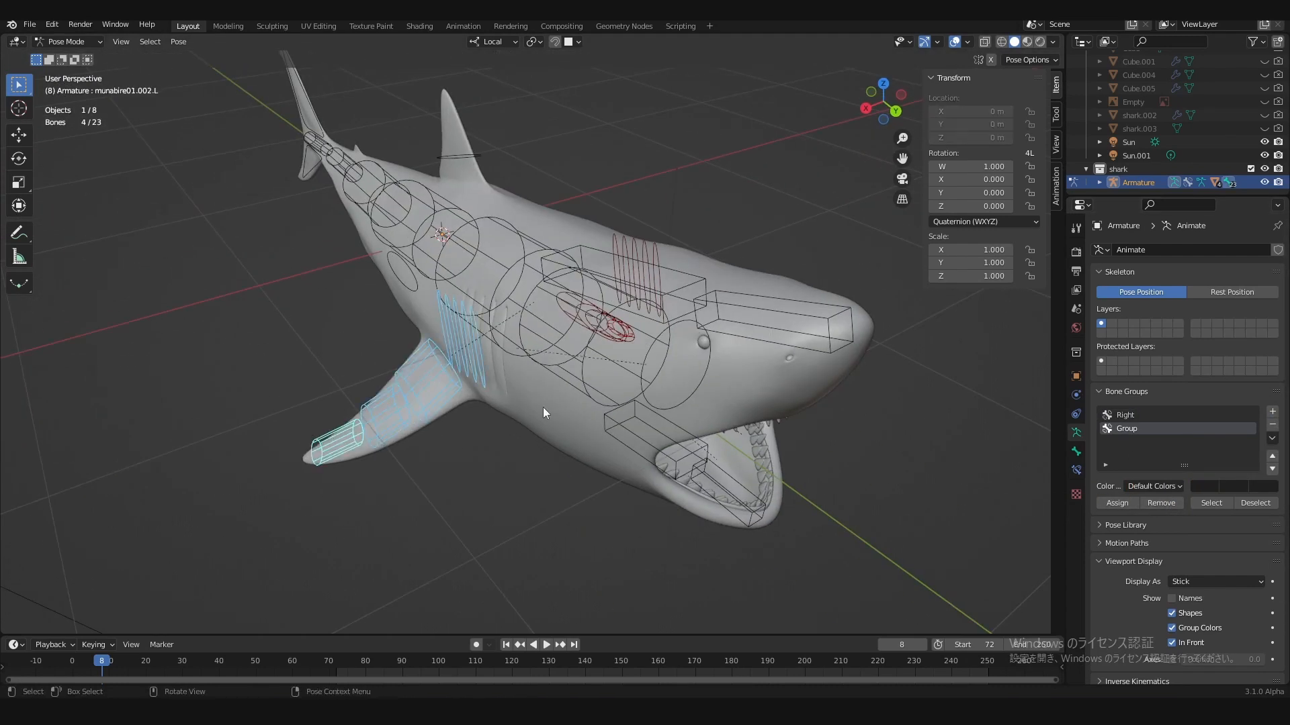
# Step: Name the second bone group Left, give it a blue theme color set, assign the selected bones and save the file
pyautogui.click(1142, 489)
pyautogui.click(994, 560)
pyautogui.click(848, 440)
pyautogui.moveTo(842, 439); pyautogui.dragTo(607, 304, button='middle')
pyautogui.hotkey('ctrl', 's')
# Step: Select the remaining ungrouped bones and assign them to a new bone group named Middle with the yellow 09 theme color set
pyautogui.press('a')
pyautogui.click(1272, 412)
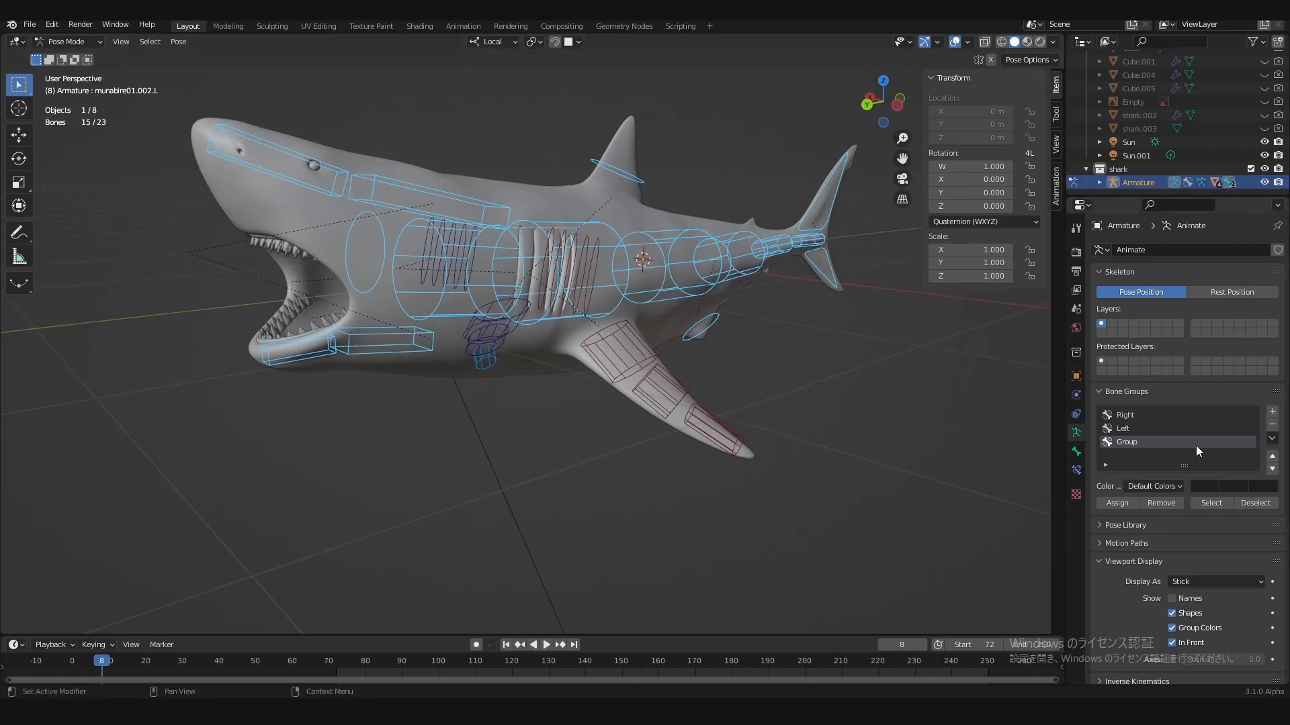
pyautogui.doubleClick(1196, 443)
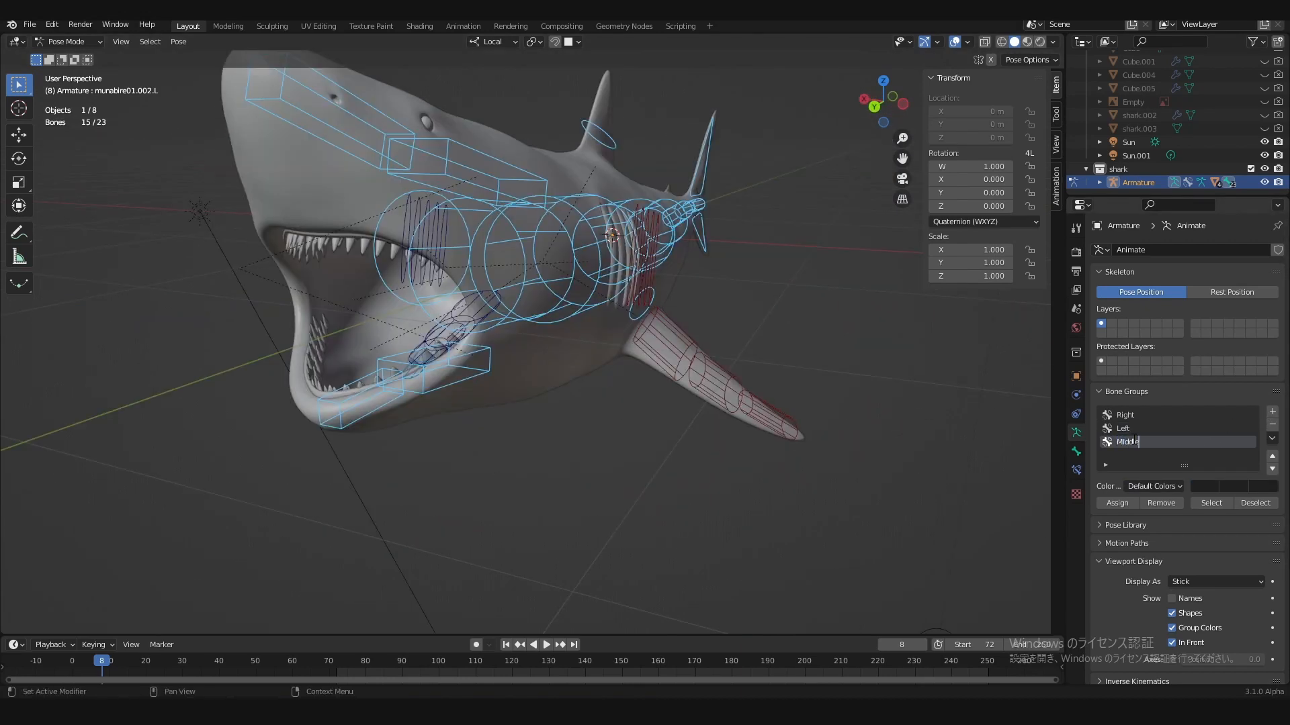
pyautogui.click(1151, 486)
pyautogui.click(1006, 634)
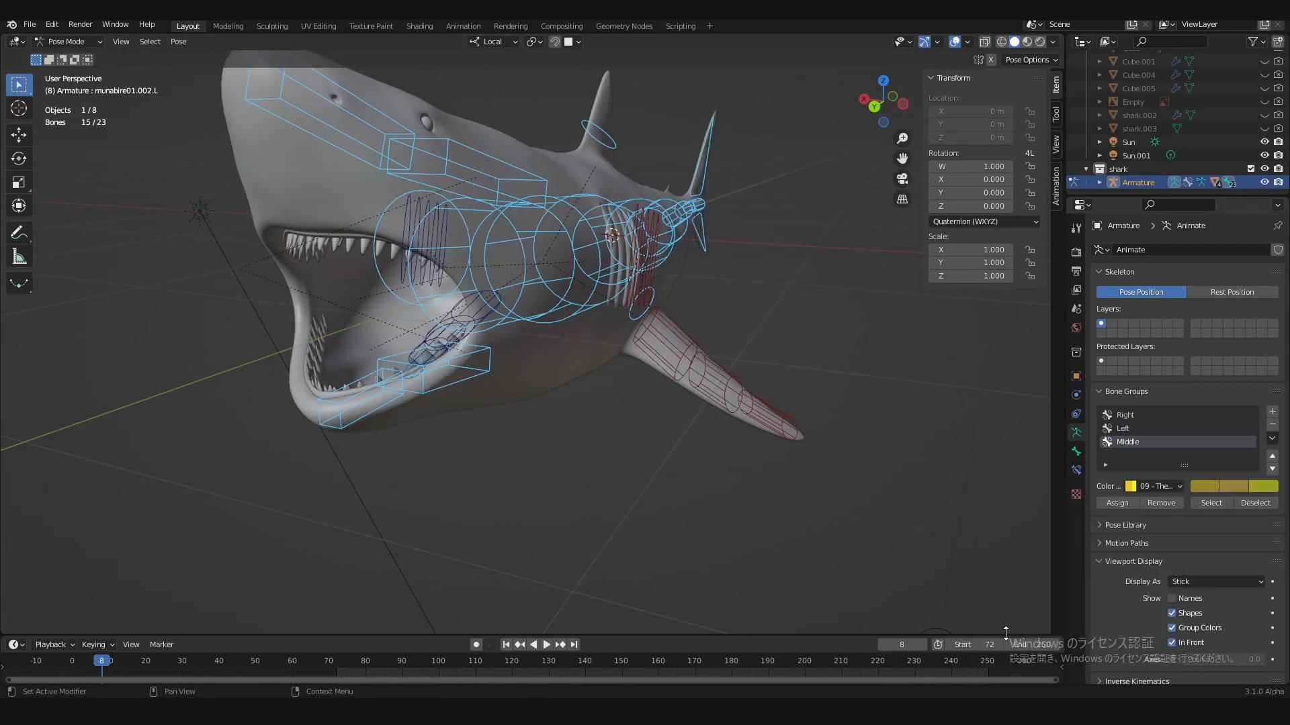
pyautogui.moveTo(747, 393); pyautogui.dragTo(679, 382, button='middle')
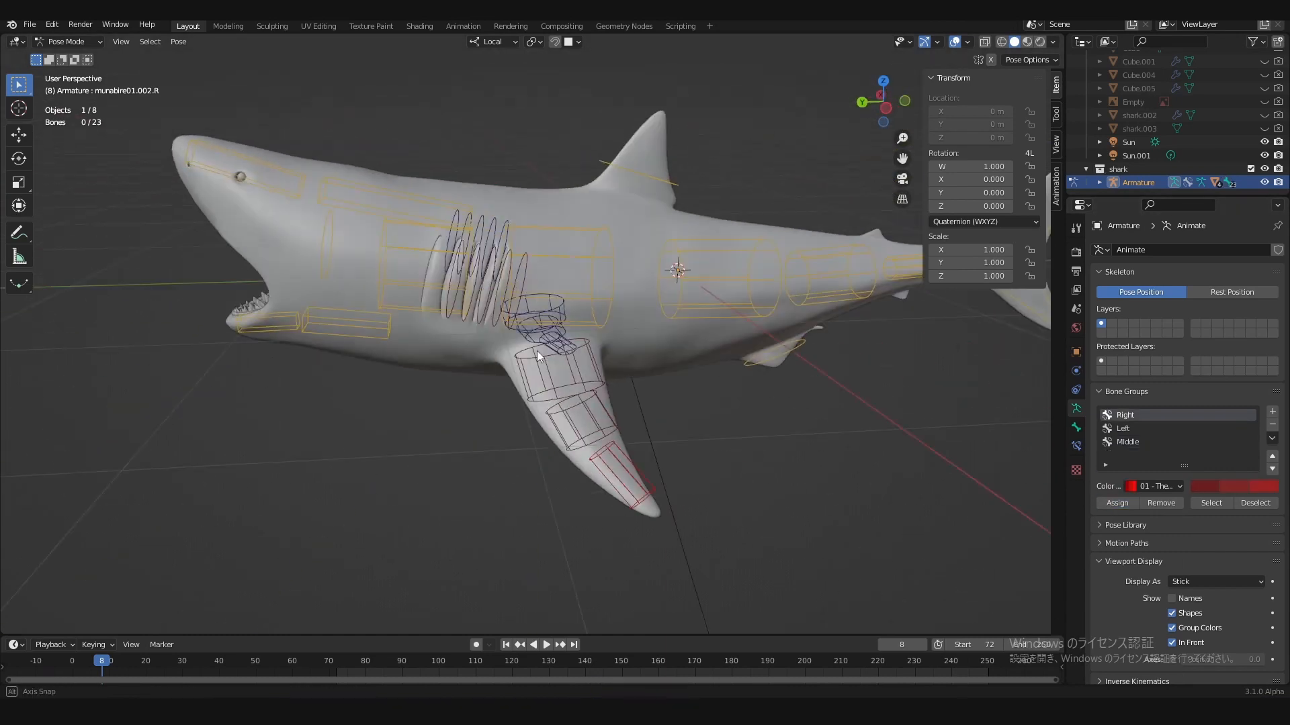
# Step: Move the right gill control about 0.053 m along Y and 0.013 m along Z in the left orthographic view
pyautogui.moveTo(537, 350); pyautogui.dragTo(600, 360, button='middle')
pyautogui.scroll(1, 570, 347)
pyautogui.click(610, 372)
pyautogui.press('g')
pyautogui.rightClick(627, 422)
pyautogui.scroll(2, 600, 360)
pyautogui.press('g')
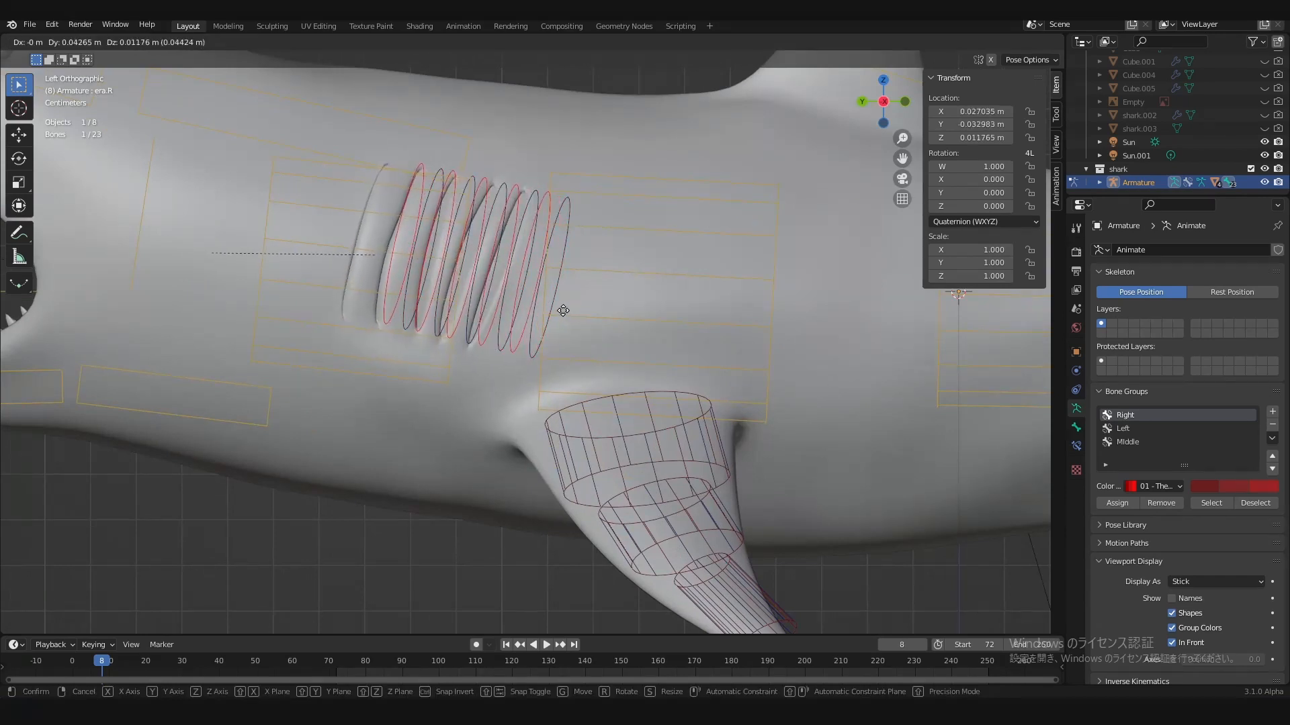
pyautogui.click(560, 307)
# Step: Reposition the right gill control beside the gill slits in the top orthographic view
pyautogui.keyDown('alt'); pyautogui.moveTo(560, 308); pyautogui.dragTo(603, 405, button='middle'); pyautogui.keyUp('alt')
pyautogui.scroll(-2, 602, 404)
pyautogui.scroll(1, 591, 409)
pyautogui.keyDown('shift'); pyautogui.scroll(-5, 579, 412); pyautogui.keyUp('shift')
pyautogui.press('g')
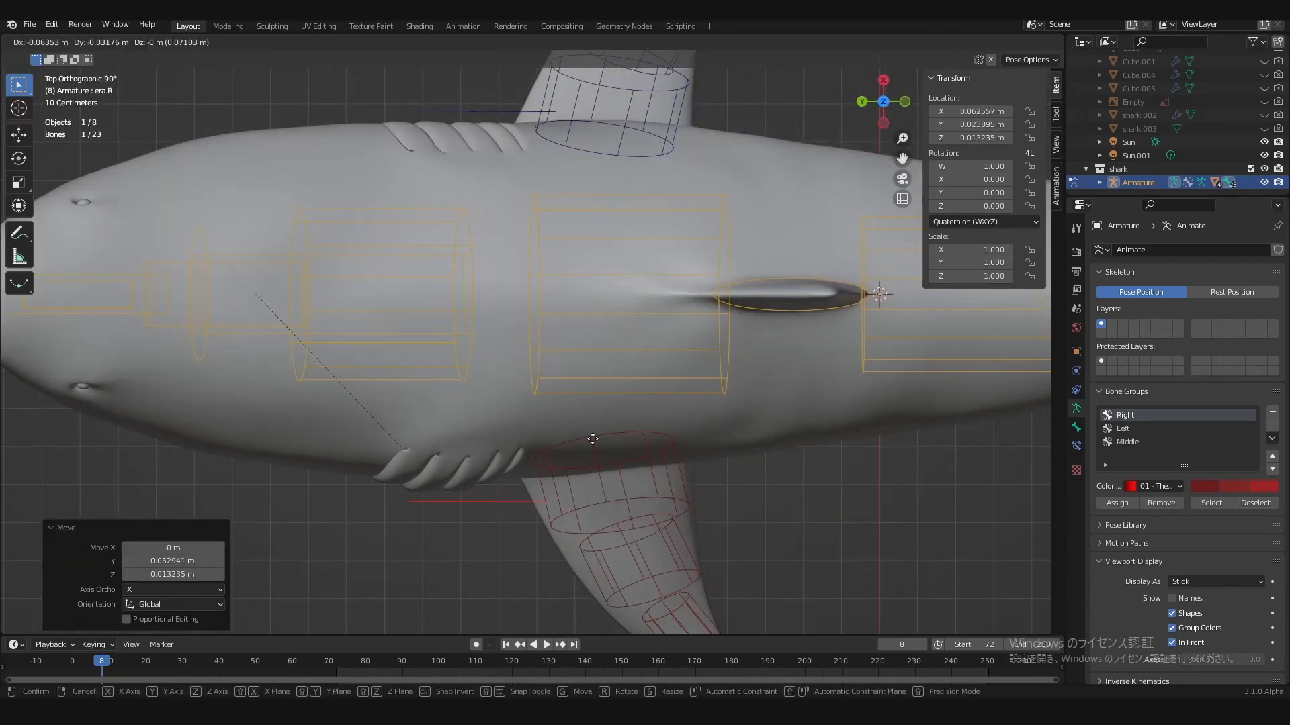